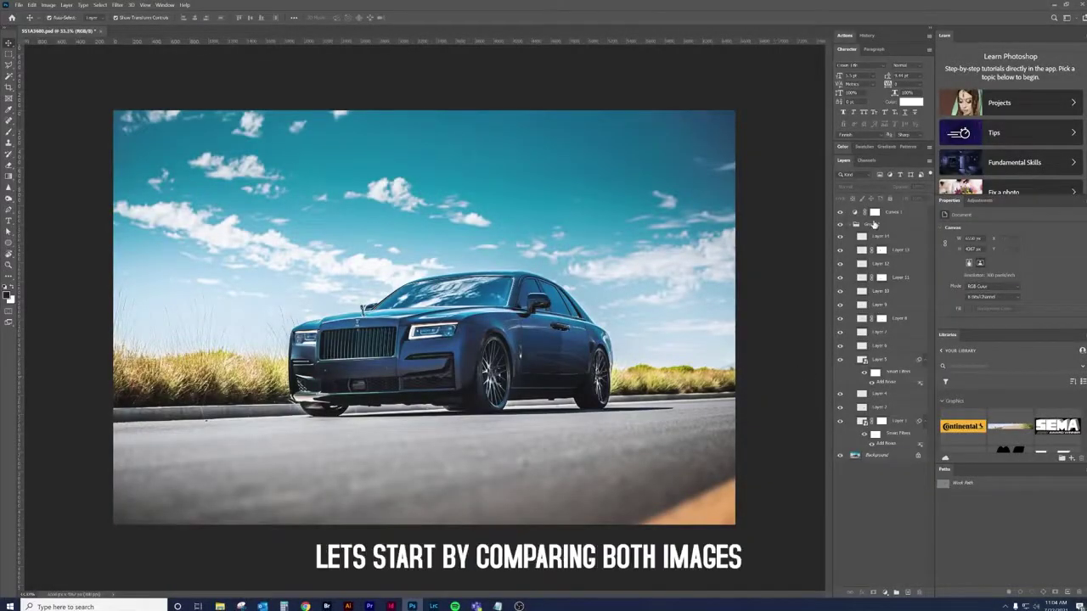
# Hide Curves 1, Group 1 and the retouching layers to compare the edit with the original car.
pyautogui.moveTo(841, 214); pyautogui.dragTo(843, 239)
pyautogui.moveTo(839, 357); pyautogui.dragTo(844, 381)
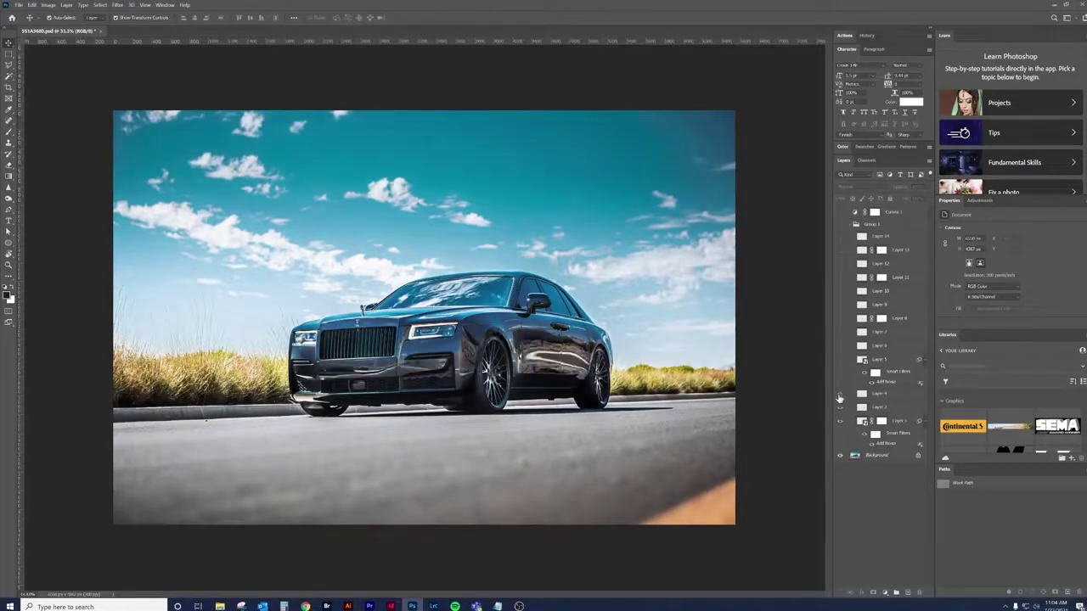
pyautogui.click(840, 395)
pyautogui.click(840, 408)
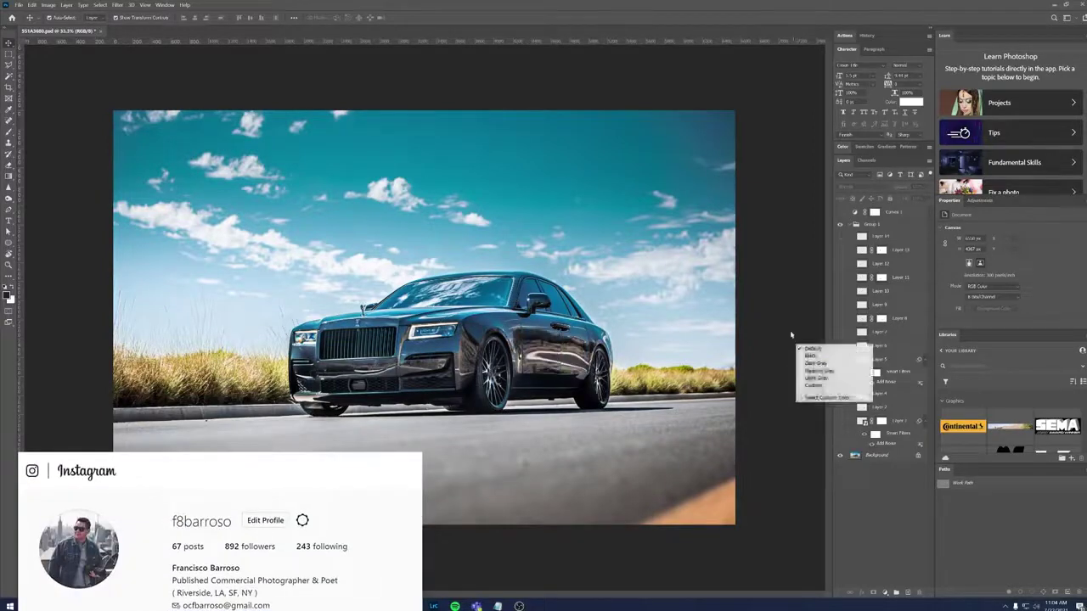
pyautogui.scroll(2, 543, 350)
pyautogui.scroll(2, 543, 350)
pyautogui.moveTo(361, 370); pyautogui.dragTo(496, 304)
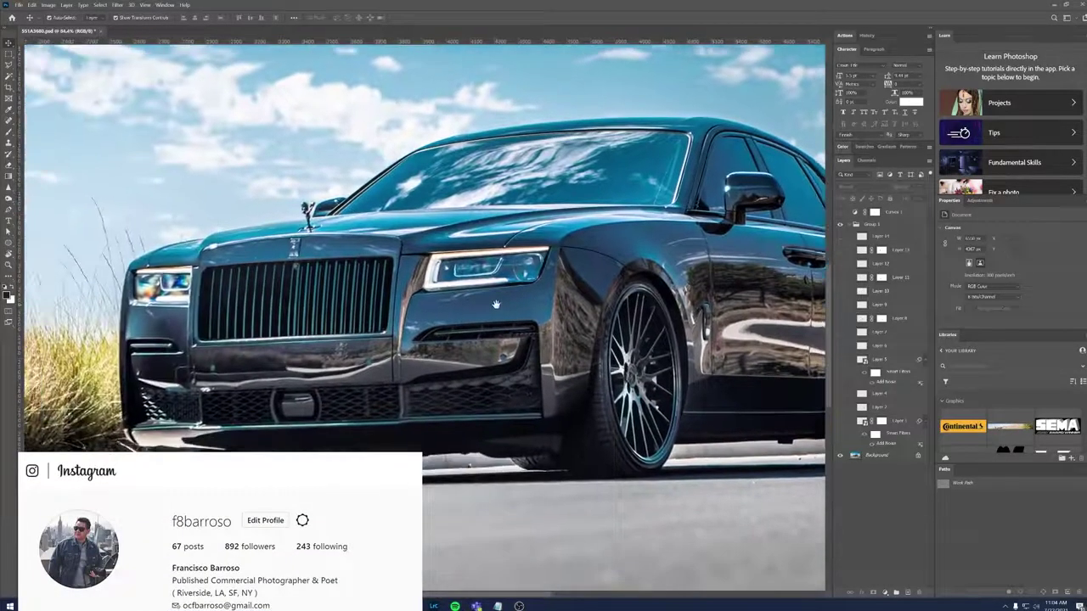
pyautogui.scroll(3, 422, 359)
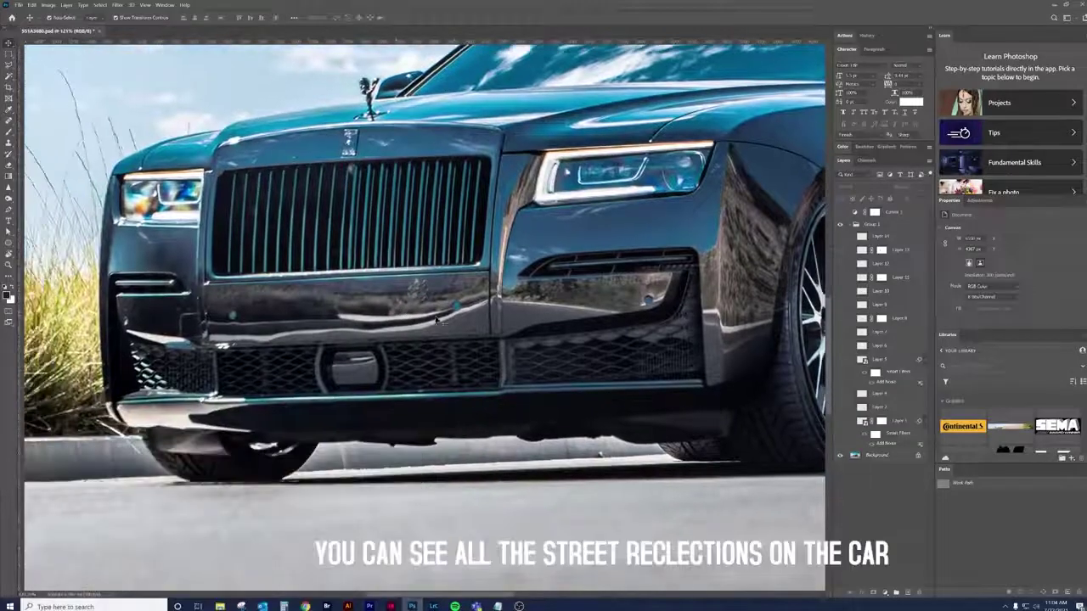
pyautogui.hscroll(3, 322, 286)
pyautogui.hscroll(3, 318, 293)
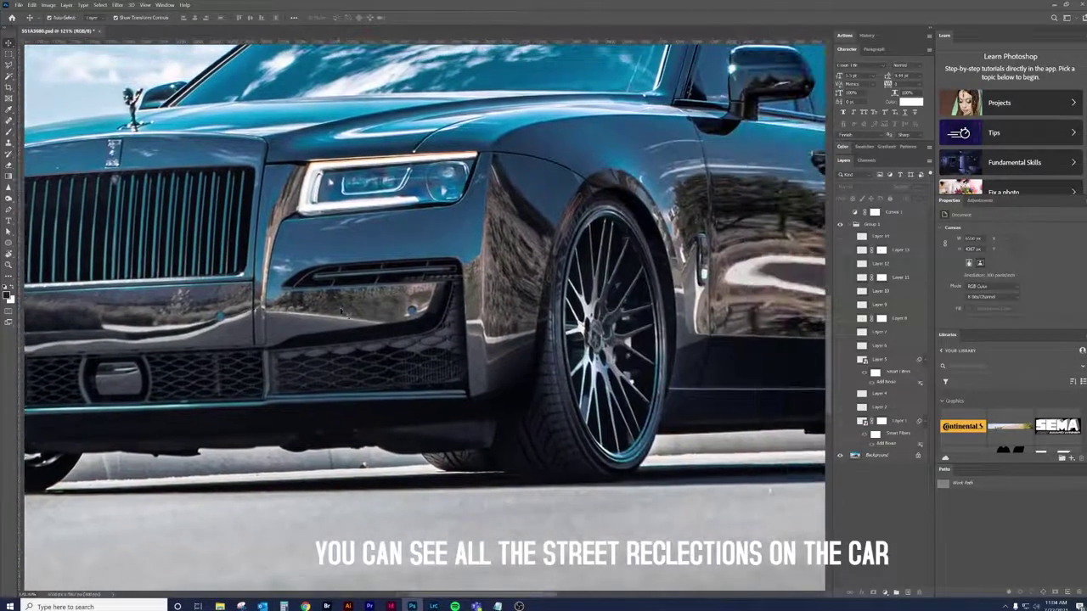
pyautogui.hscroll(3, 448, 297)
pyautogui.scroll(2, 448, 298)
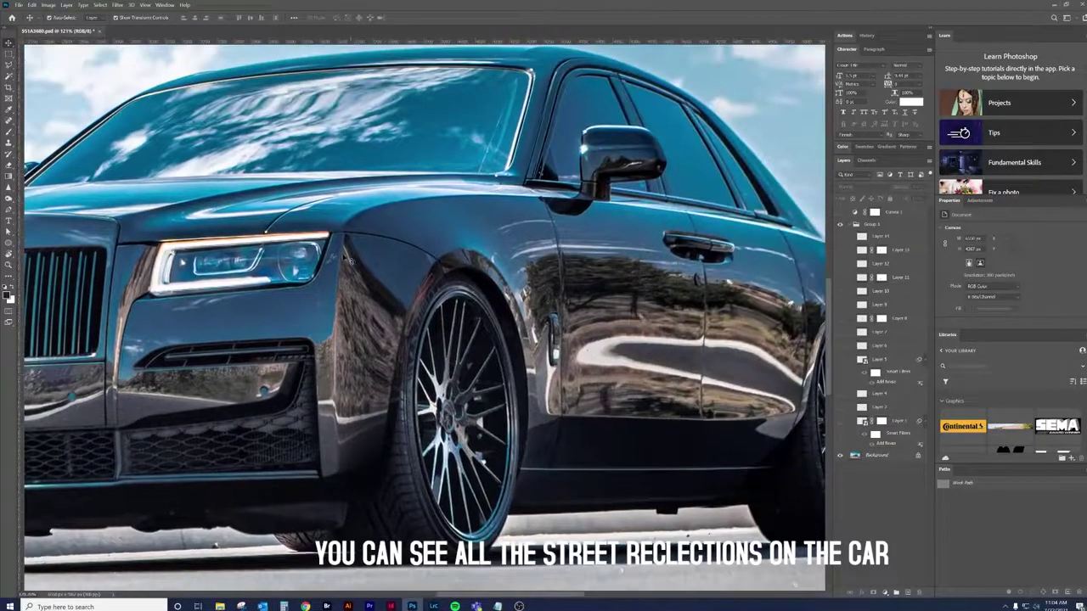
pyautogui.hscroll(5, 520, 299)
pyautogui.scroll(-1, 521, 299)
pyautogui.hscroll(1, 543, 305)
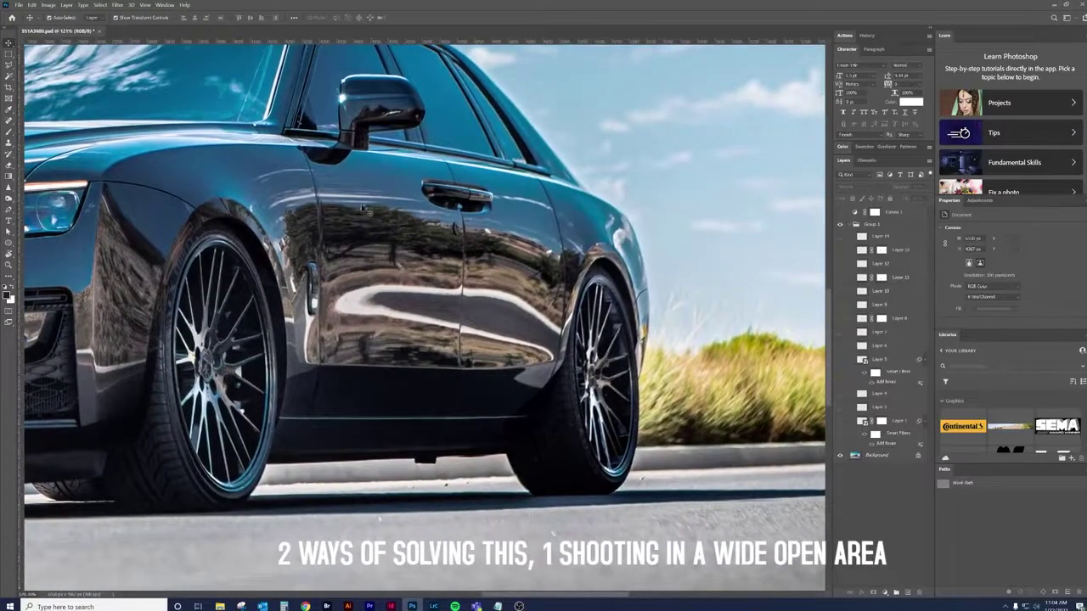
pyautogui.moveTo(382, 204)
pyautogui.mouseDown()
pyautogui.moveTo(484, 331)
pyautogui.moveTo(499, 321)
pyautogui.mouseUp()
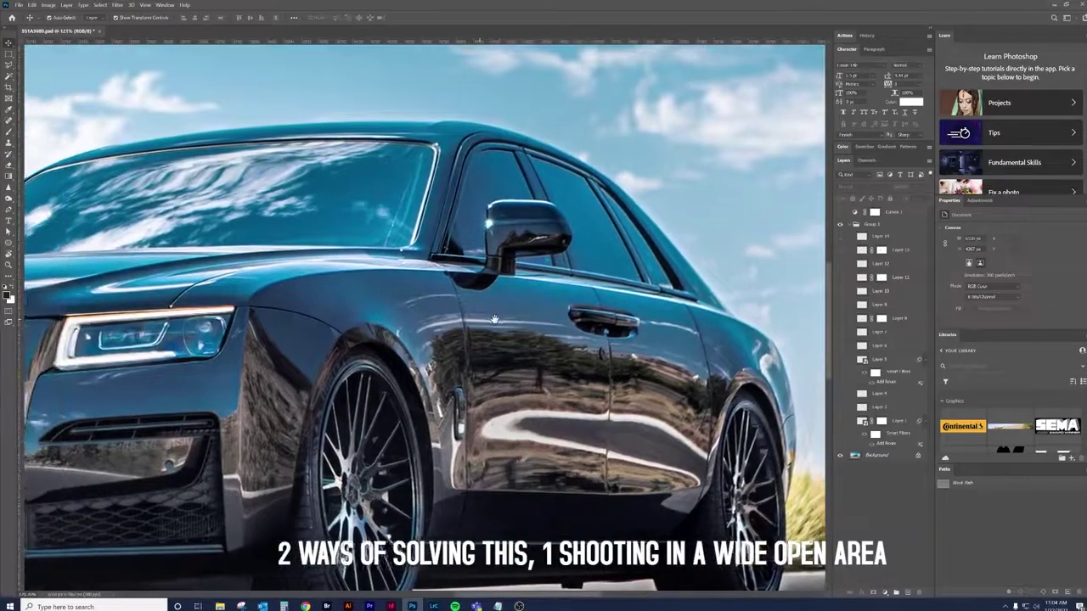
pyautogui.rightClick(498, 321)
# Select Curves 1 and Group 1 and group them as 'Lets Hide this for a moment'.
pyautogui.click(509, 323)
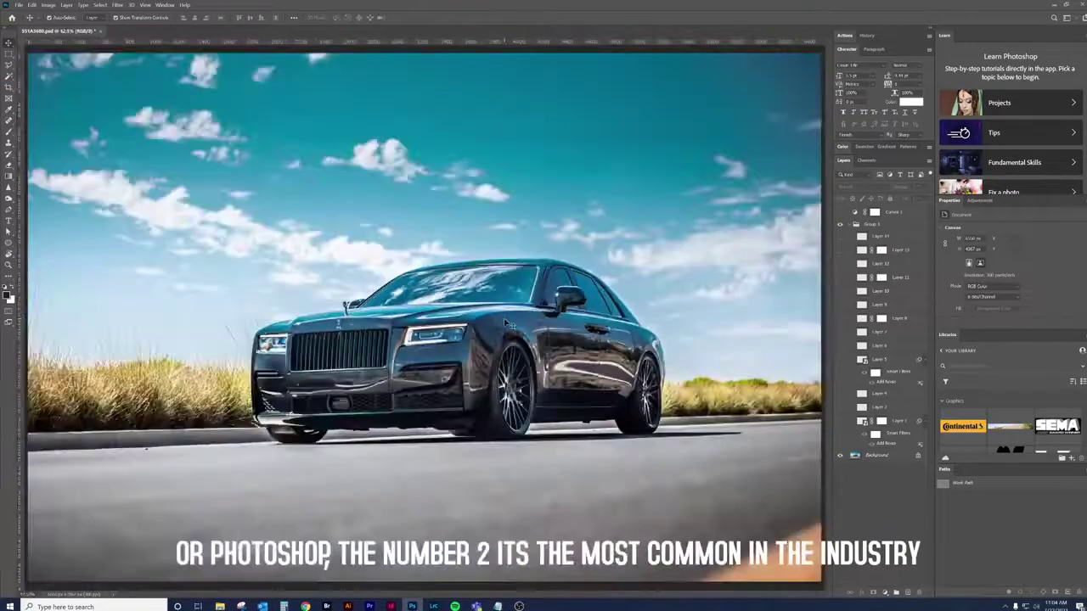
pyautogui.click(879, 457)
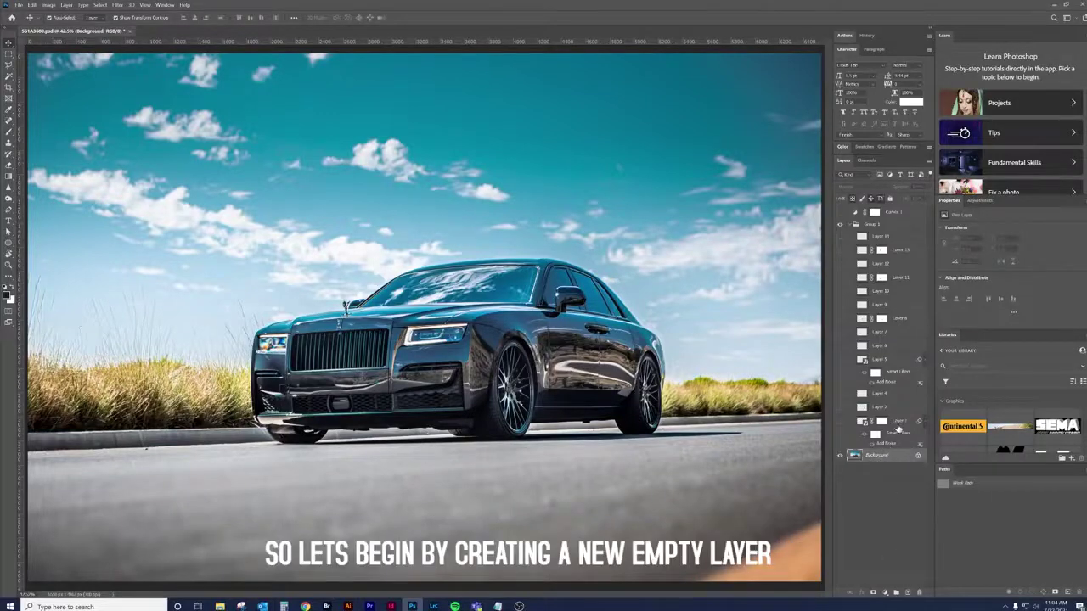
pyautogui.click(898, 424)
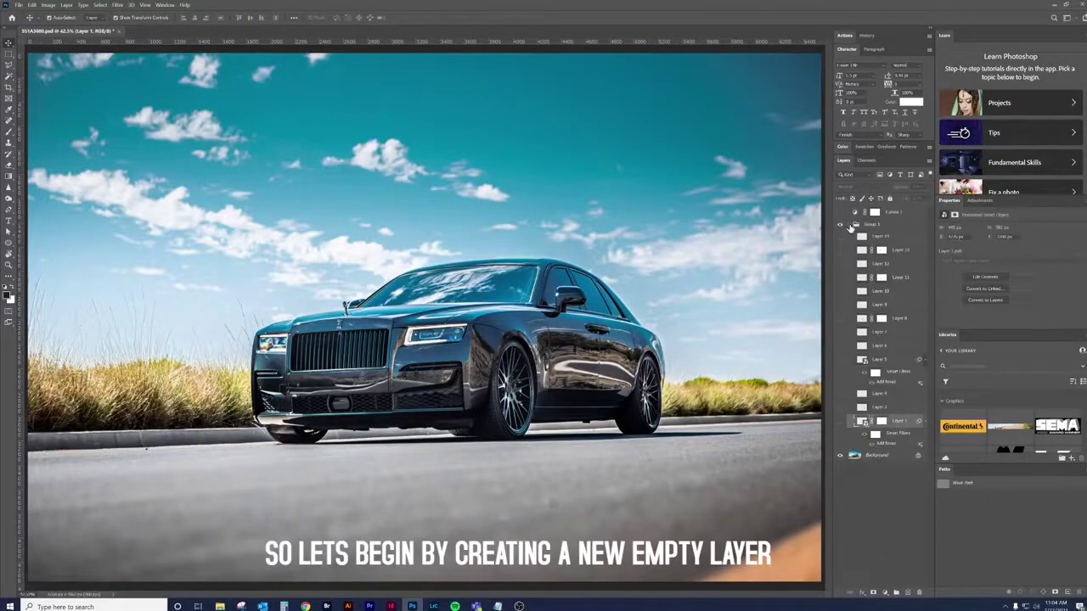
pyautogui.click(855, 225)
pyautogui.keyDown('shift'); pyautogui.click(888, 213); pyautogui.keyUp('shift')
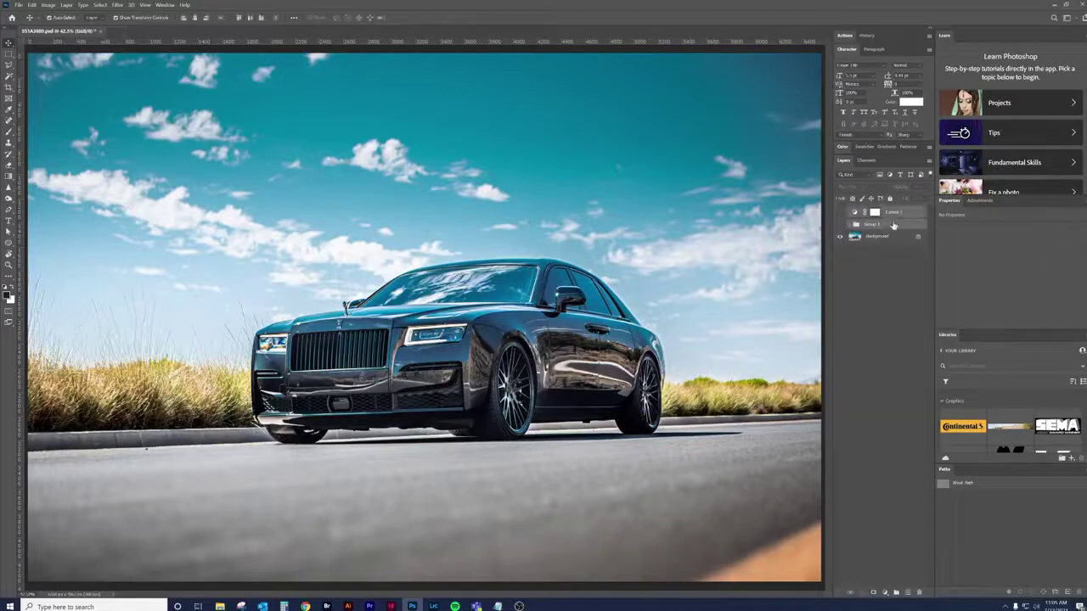
pyautogui.keyDown('alt'); pyautogui.click(894, 592); pyautogui.keyUp('alt')
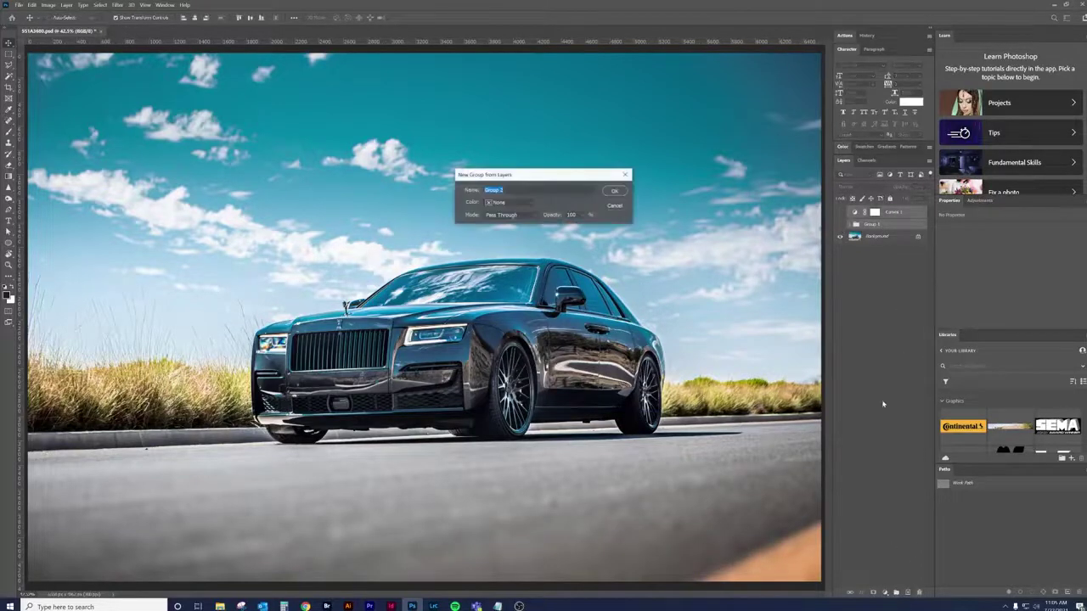
pyautogui.write('Lets')
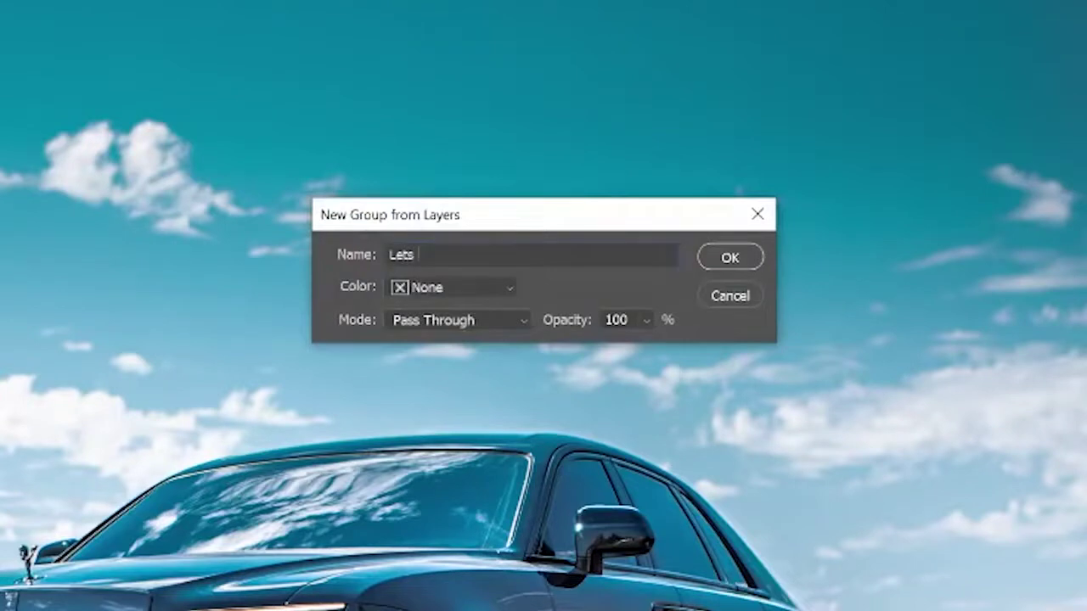
pyautogui.write(' Hide this')
pyautogui.write(' for a moment')
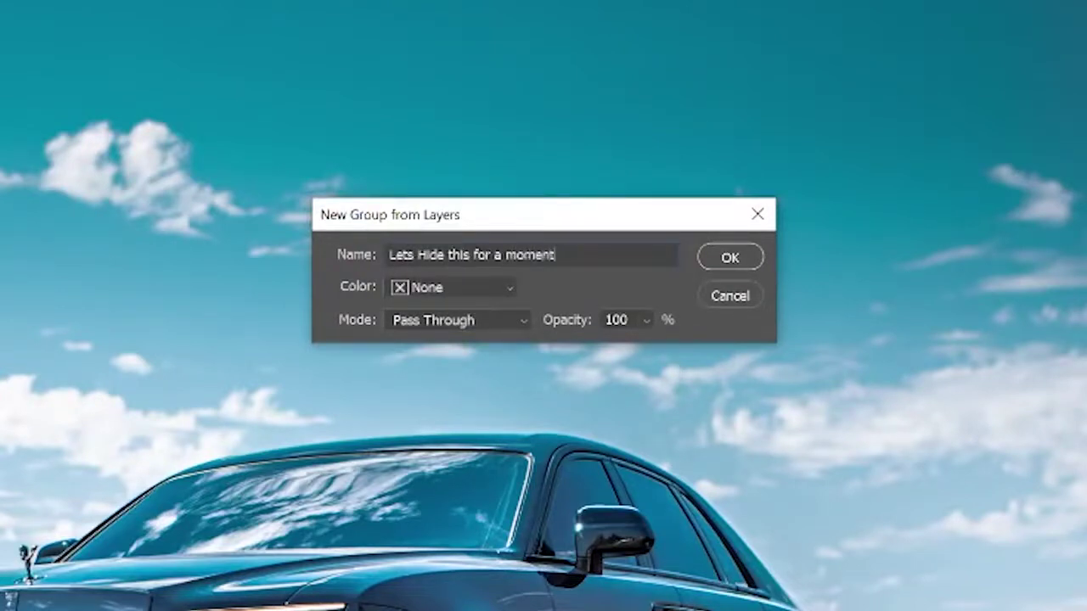
pyautogui.press('Return')
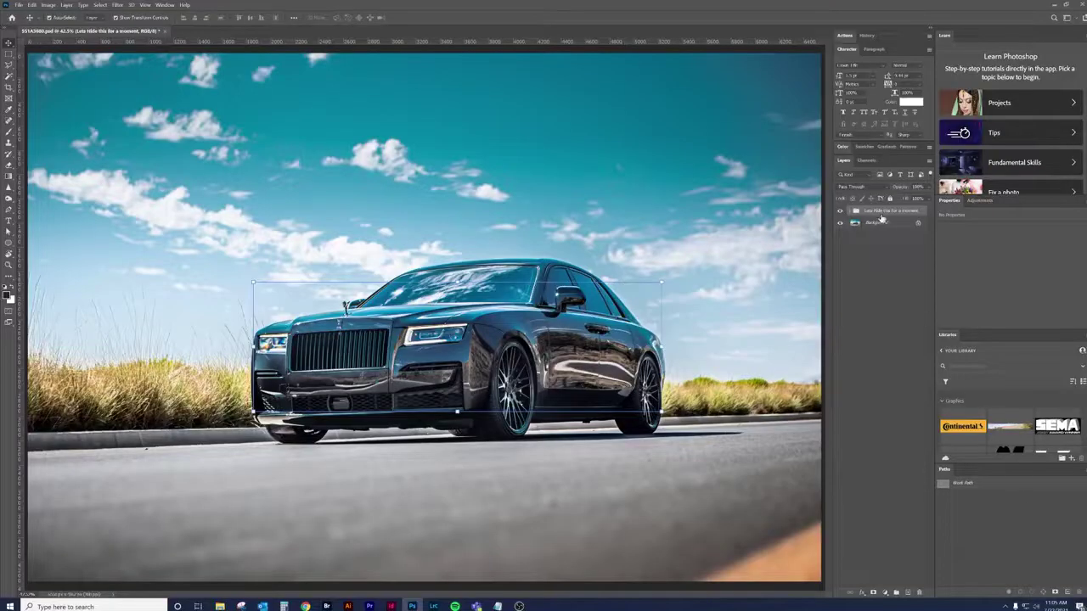
# Hide the 'Lets Hide this for a moment' group and add empty Layer 15 above Background.
pyautogui.click(841, 210)
pyautogui.click(875, 224)
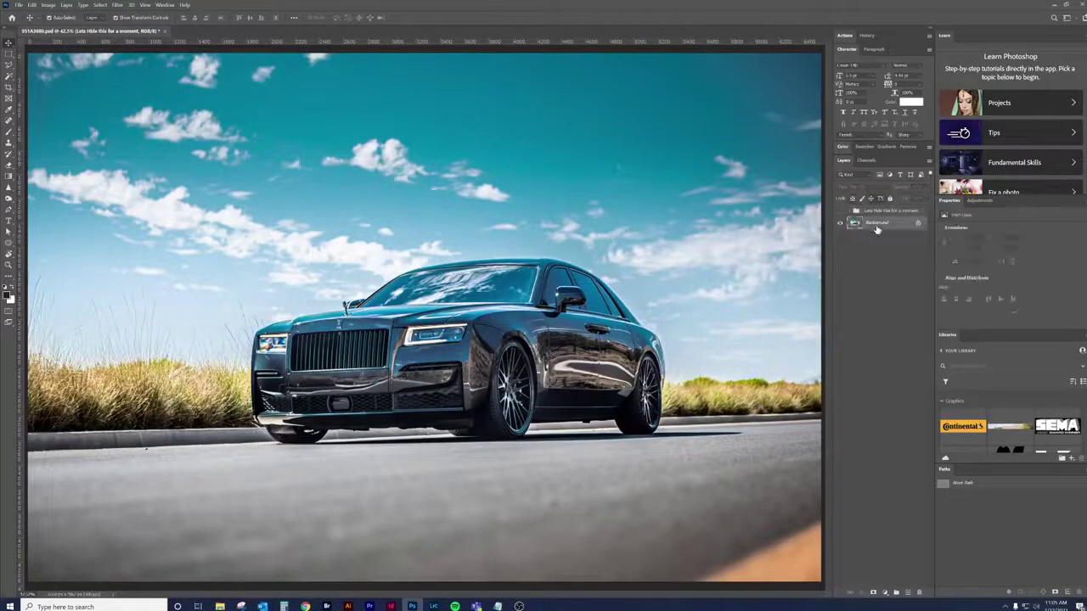
pyautogui.click(908, 594)
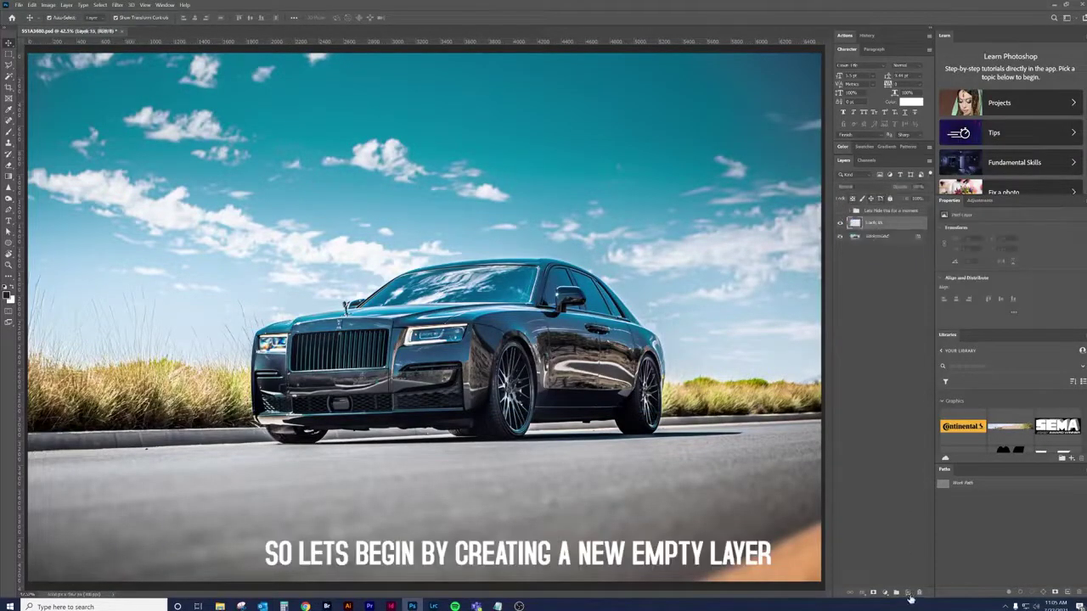
pyautogui.click(899, 322)
pyautogui.rightClick(898, 322)
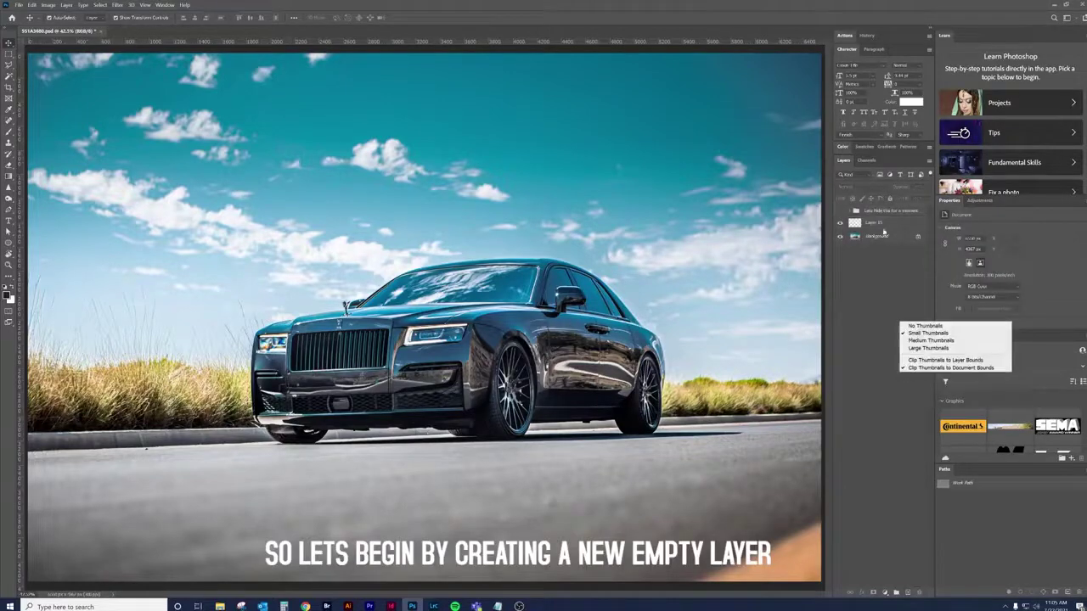
pyautogui.click(877, 228)
pyautogui.click(875, 224)
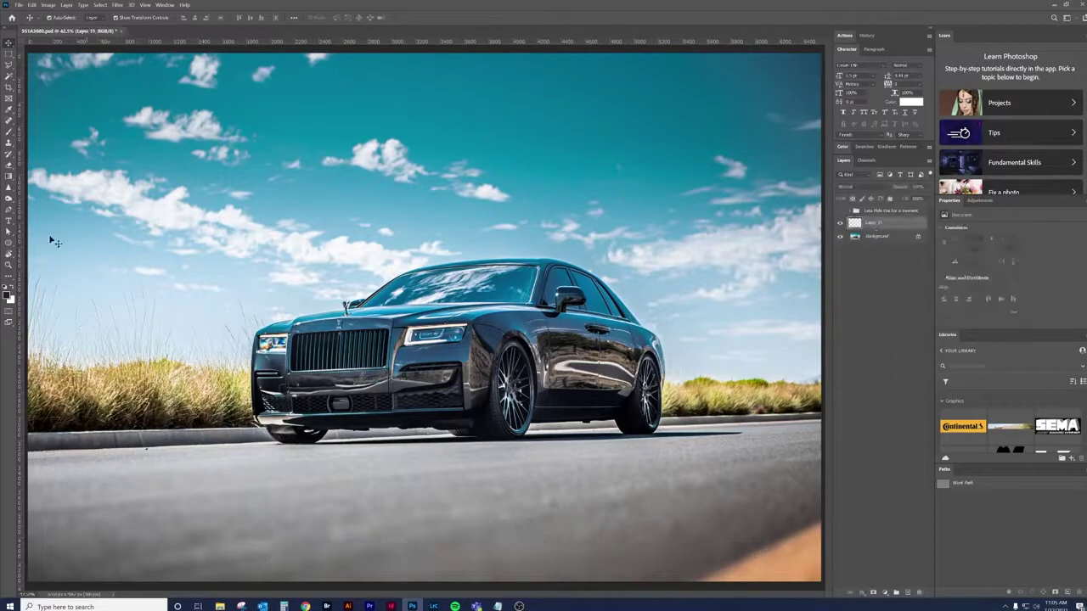
pyautogui.press('p')
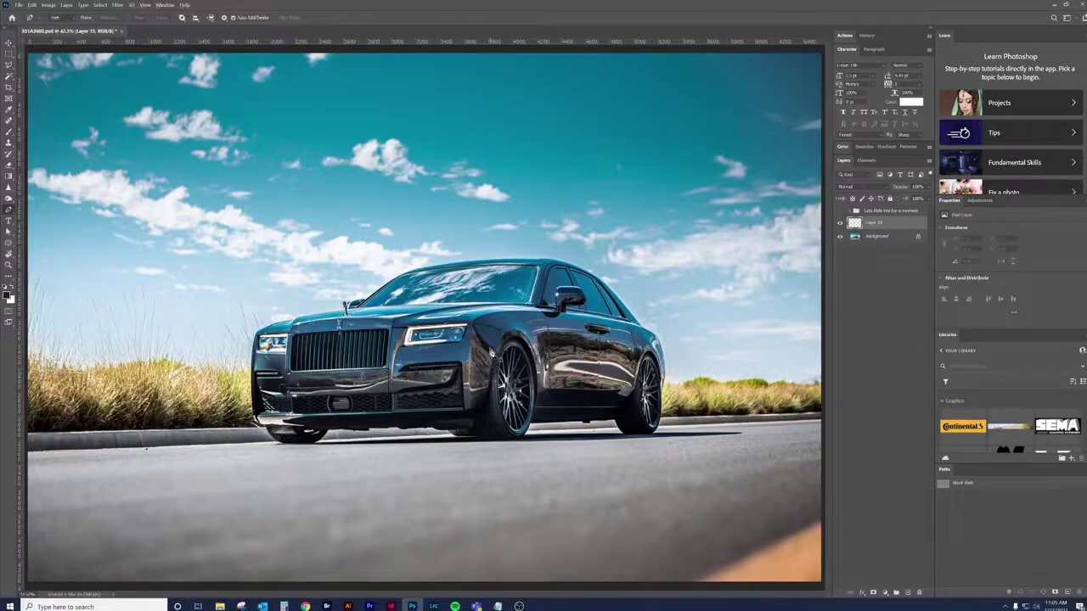
# Zoom in on the front fender and place the first path anchors along its seam and bottom.
pyautogui.scroll(2, 493, 357)
pyautogui.scroll(2, 493, 356)
pyautogui.scroll(3, 476, 378)
pyautogui.moveTo(466, 391); pyautogui.dragTo(429, 264)
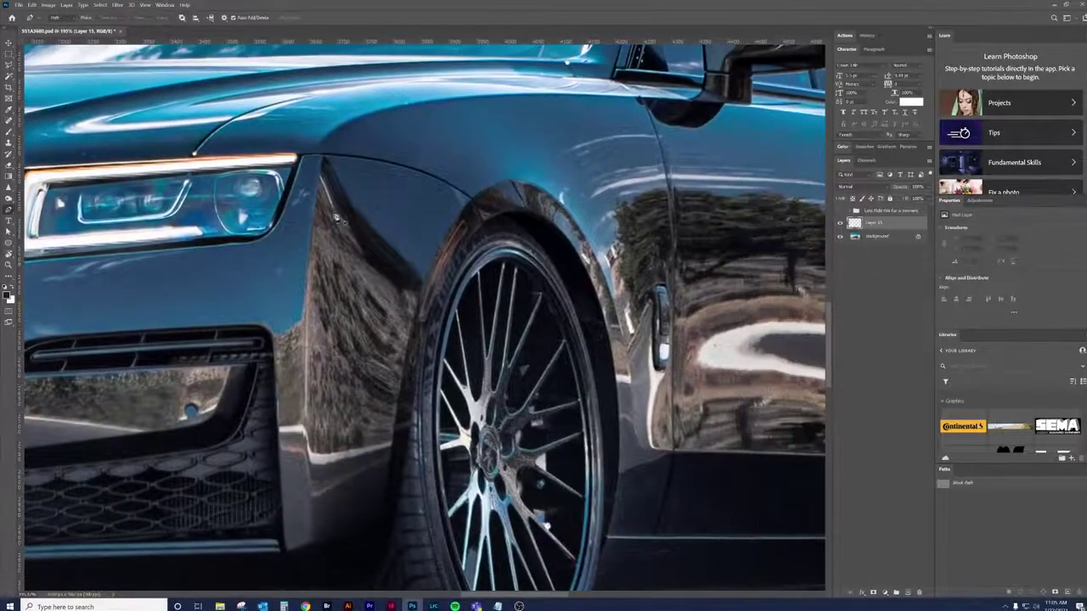
pyautogui.moveTo(406, 338); pyautogui.dragTo(482, 365)
pyautogui.scroll(1, 389, 175)
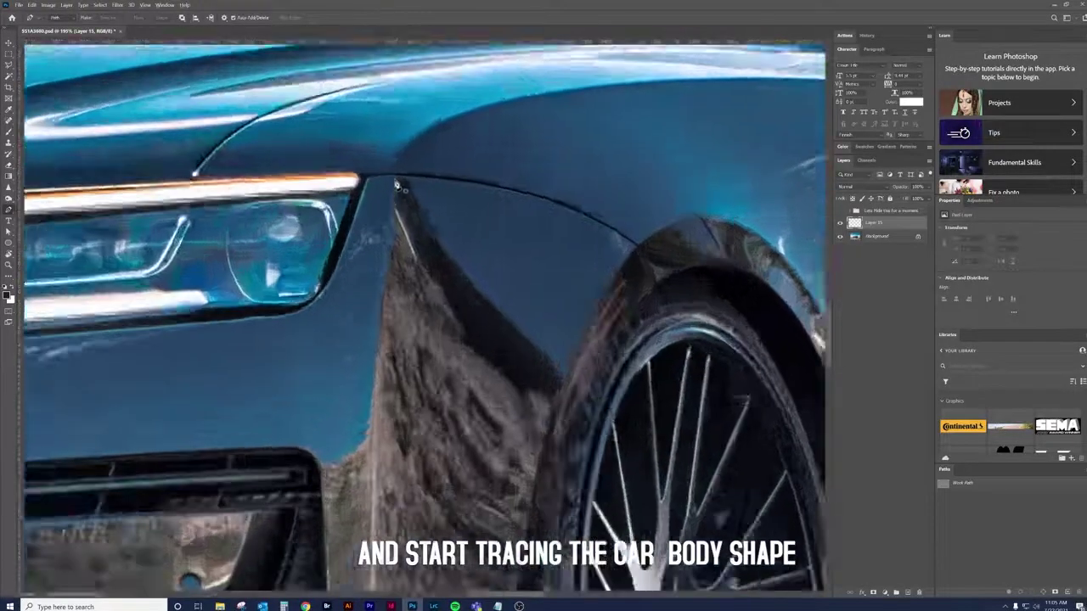
pyautogui.scroll(1, 393, 178)
pyautogui.scroll(1, 400, 182)
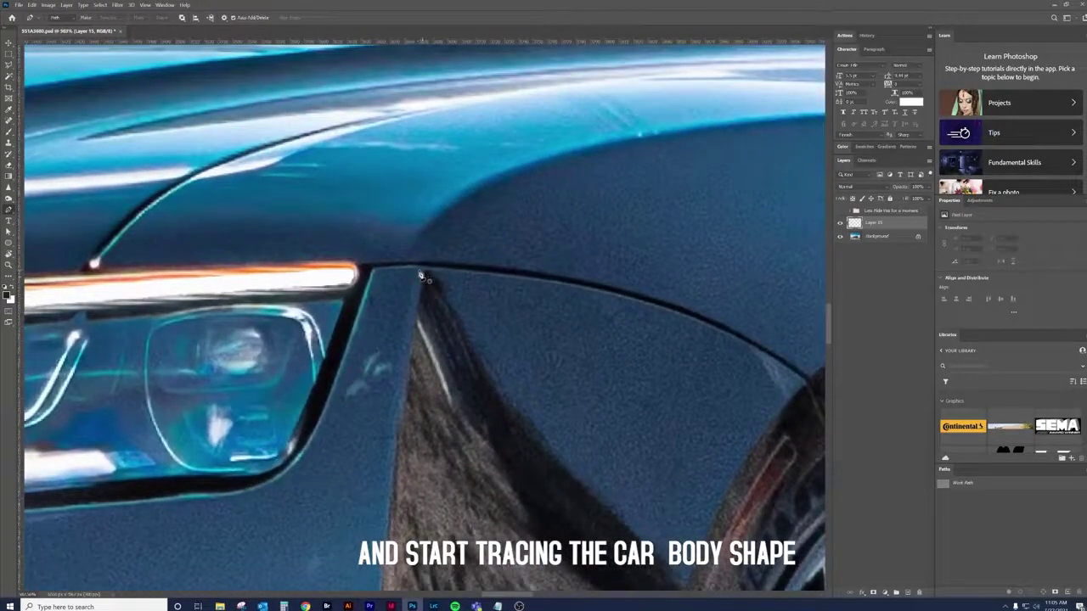
pyautogui.scroll(-1, 420, 276)
pyautogui.scroll(-1, 421, 255)
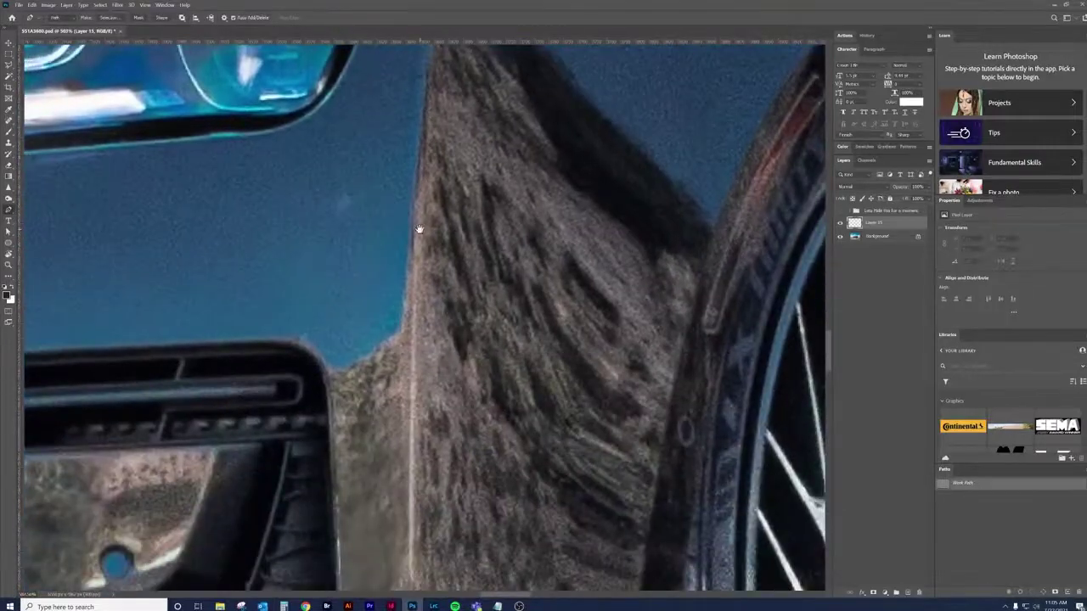
pyautogui.scroll(-1, 422, 236)
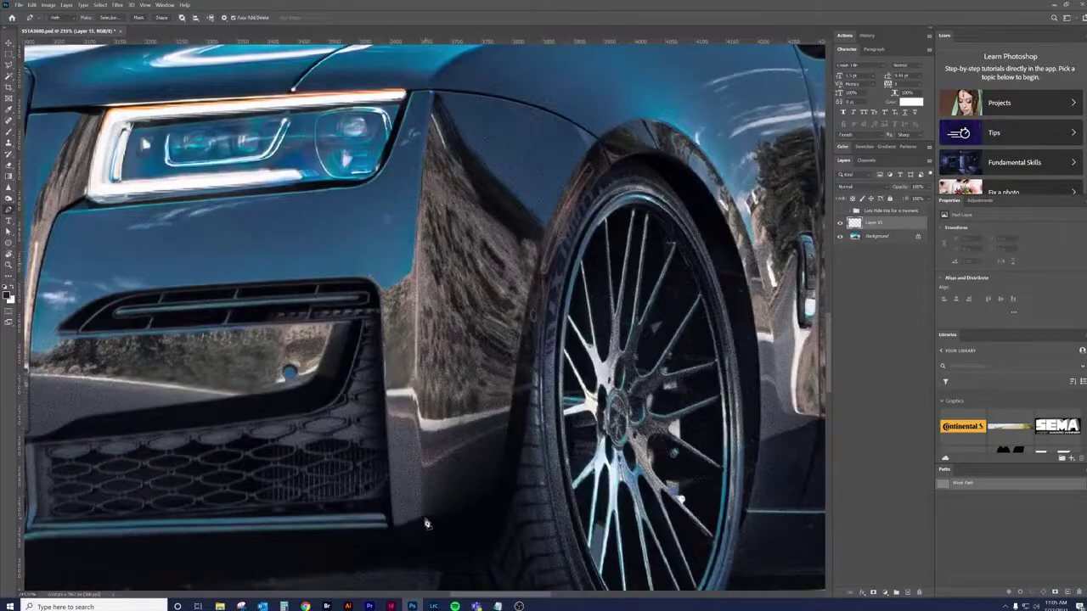
pyautogui.press('a')
pyautogui.scroll(1, 420, 524)
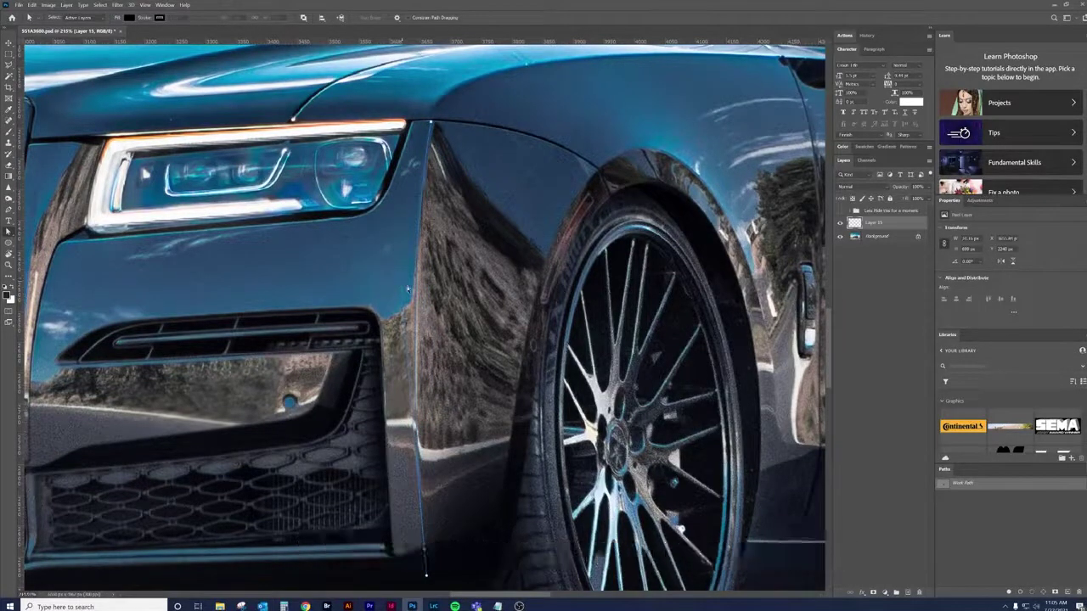
pyautogui.scroll(2, 399, 277)
pyautogui.scroll(1, 416, 213)
pyautogui.scroll(1, 439, 156)
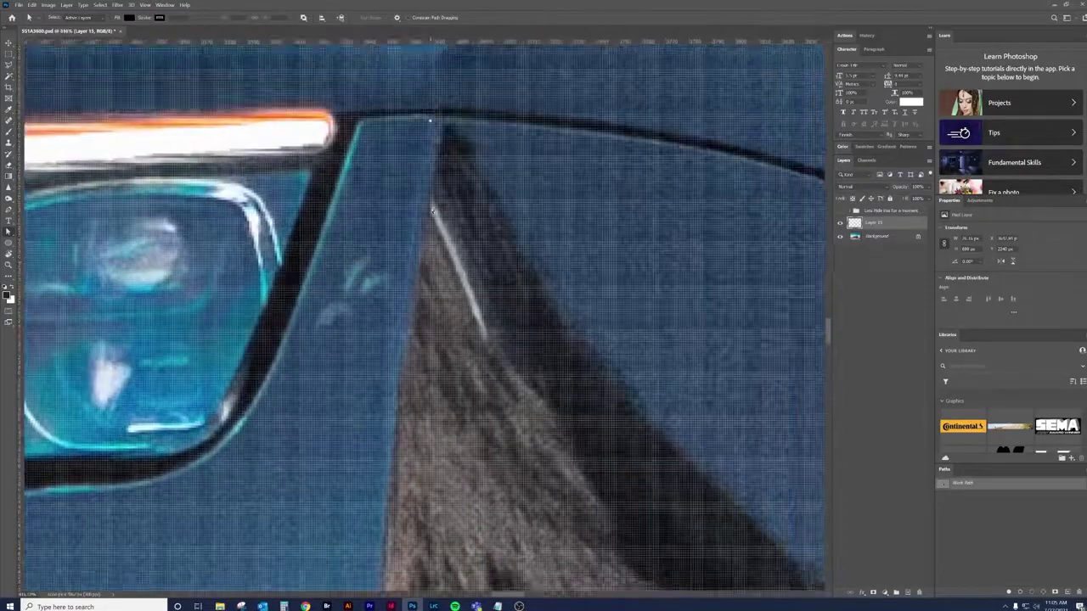
pyautogui.click(432, 150)
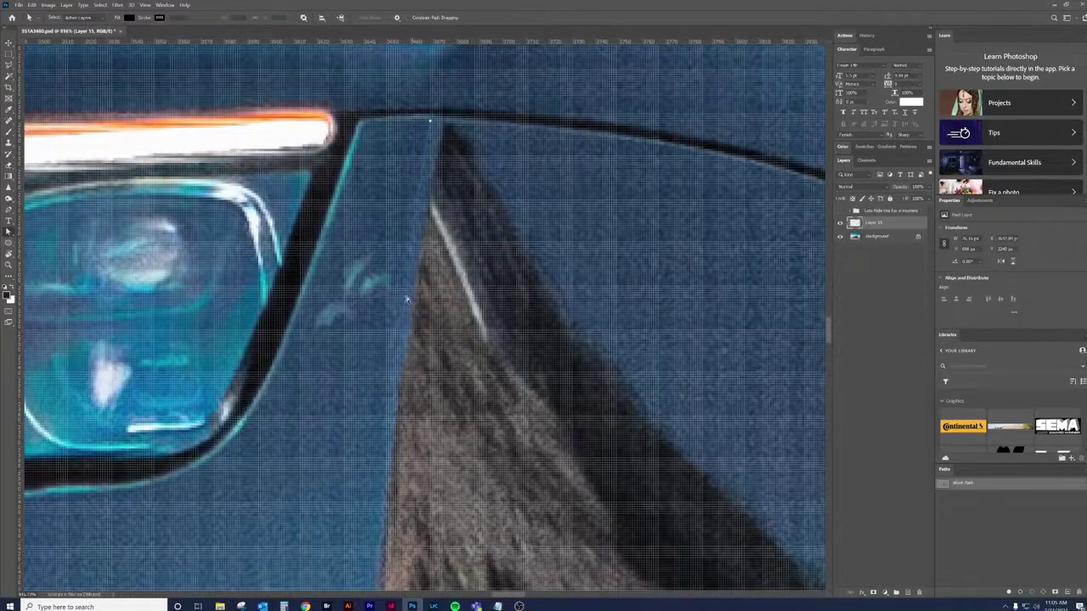
pyautogui.scroll(-2, 402, 431)
pyautogui.scroll(-5, 416, 357)
pyautogui.scroll(-5, 432, 270)
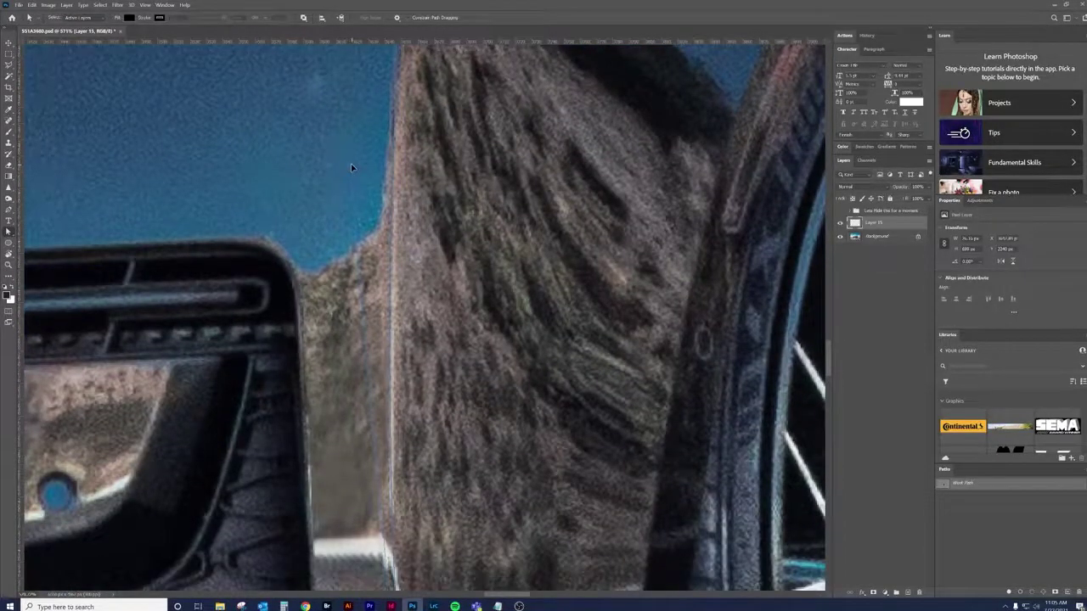
pyautogui.scroll(-4, 416, 221)
pyautogui.scroll(-1, 474, 276)
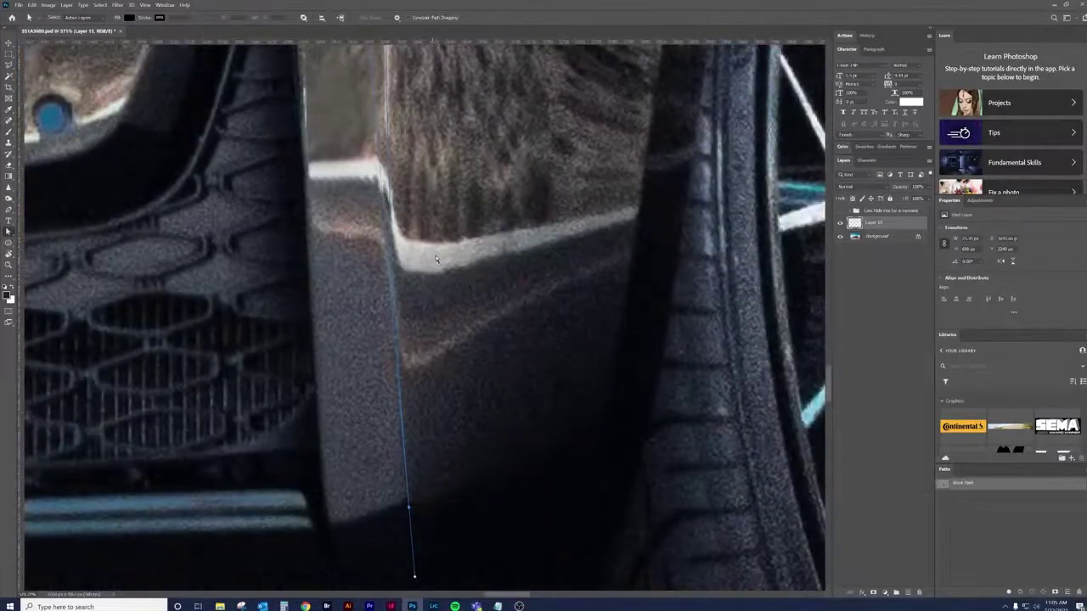
pyautogui.scroll(-1, 451, 331)
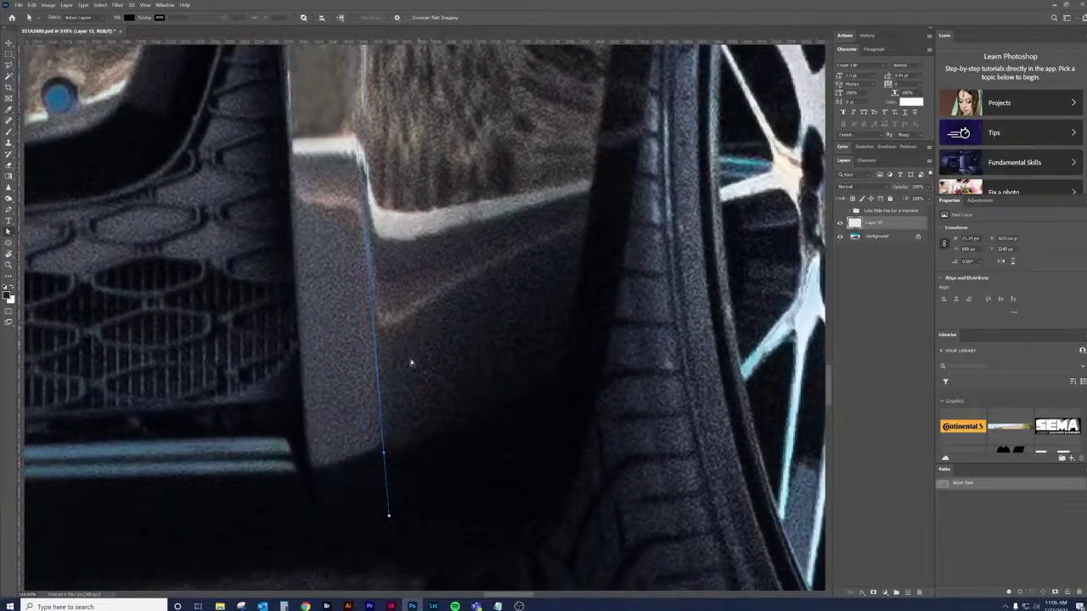
pyautogui.press('p')
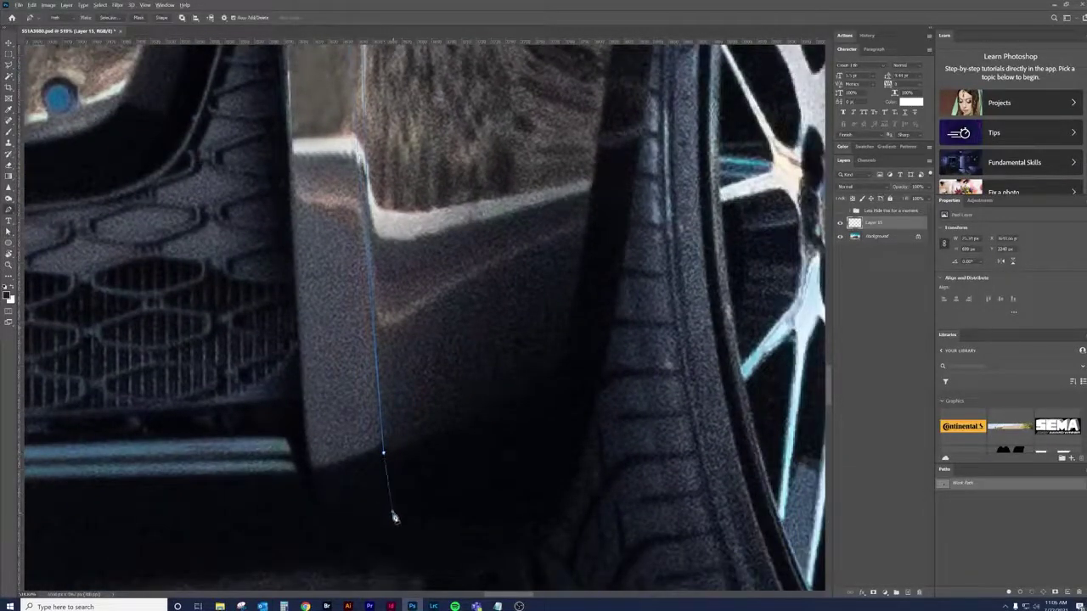
pyautogui.click(574, 484)
# Extend the path with a curved segment following the front wheel arch.
pyautogui.moveTo(594, 393); pyautogui.dragTo(531, 499)
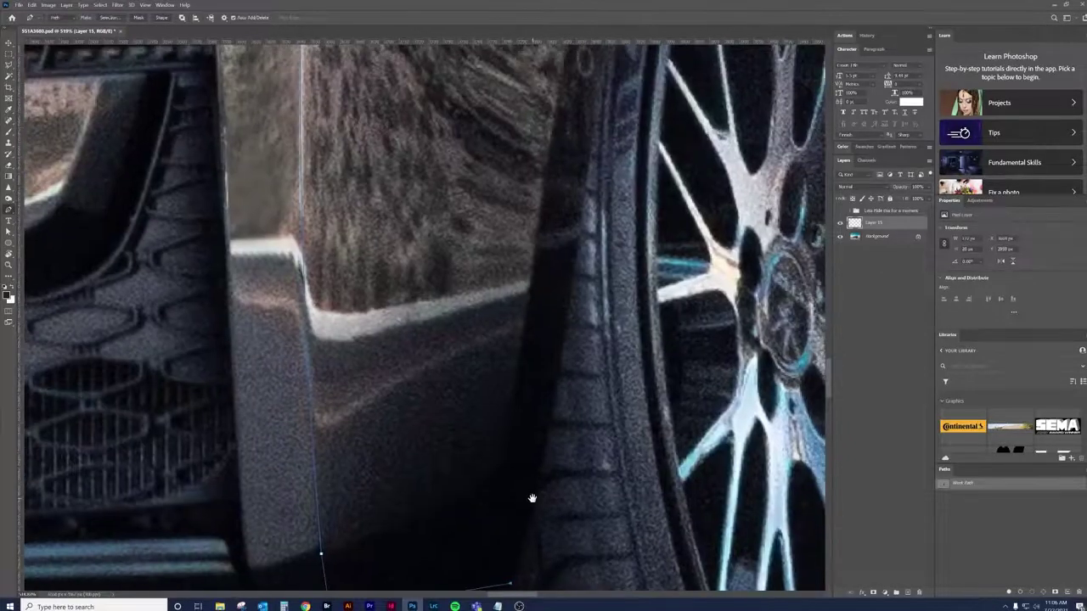
pyautogui.scroll(-2, 519, 489)
pyautogui.scroll(-1, 510, 518)
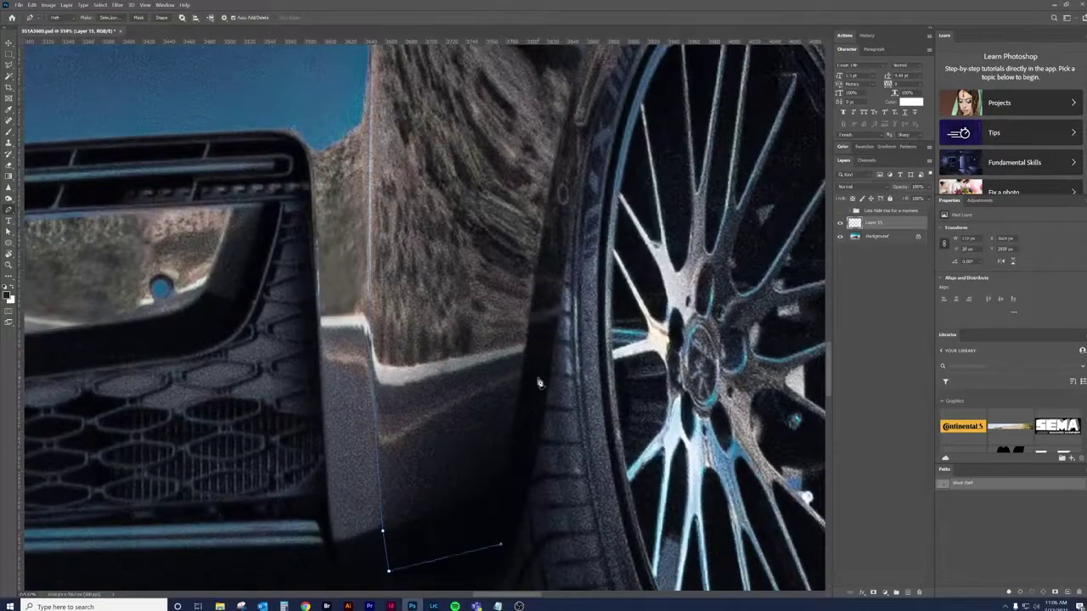
pyautogui.scroll(-2, 550, 289)
pyautogui.scroll(2, 550, 284)
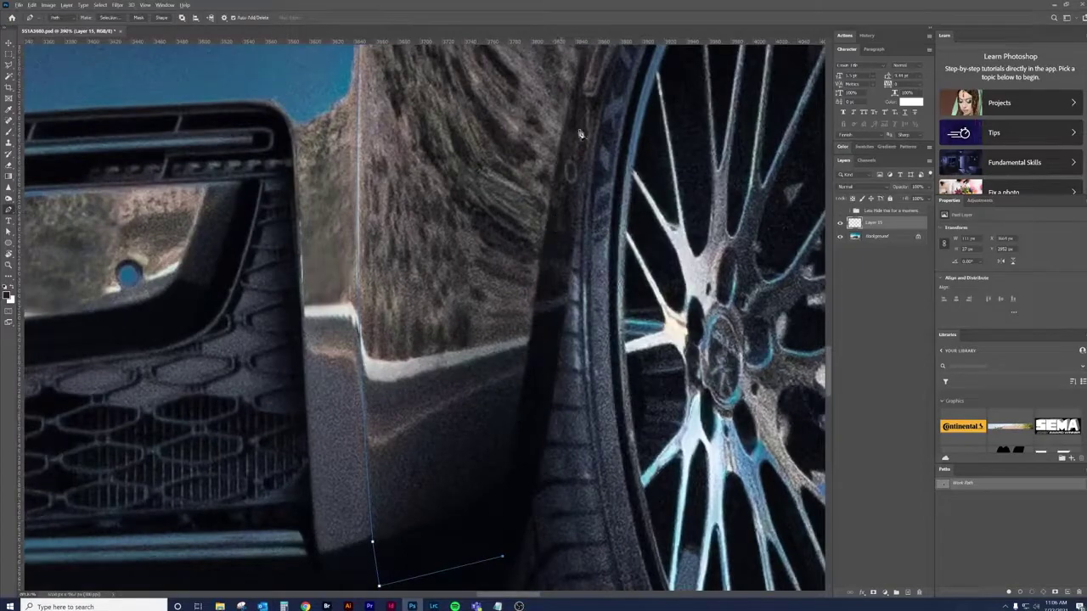
pyautogui.scroll(-1, 565, 250)
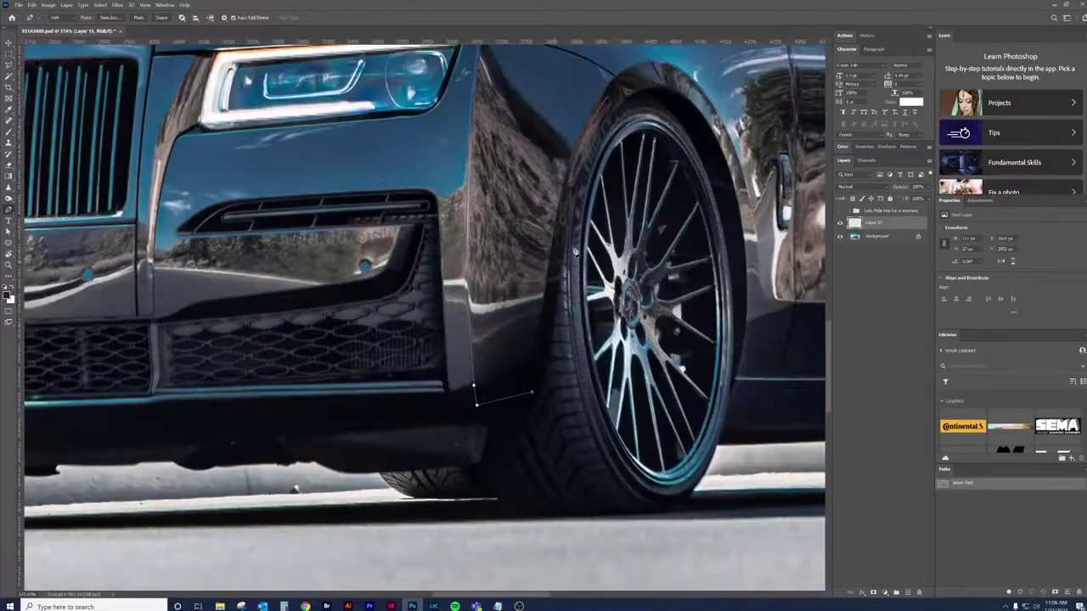
pyautogui.scroll(1, 574, 251)
pyautogui.scroll(1, 501, 182)
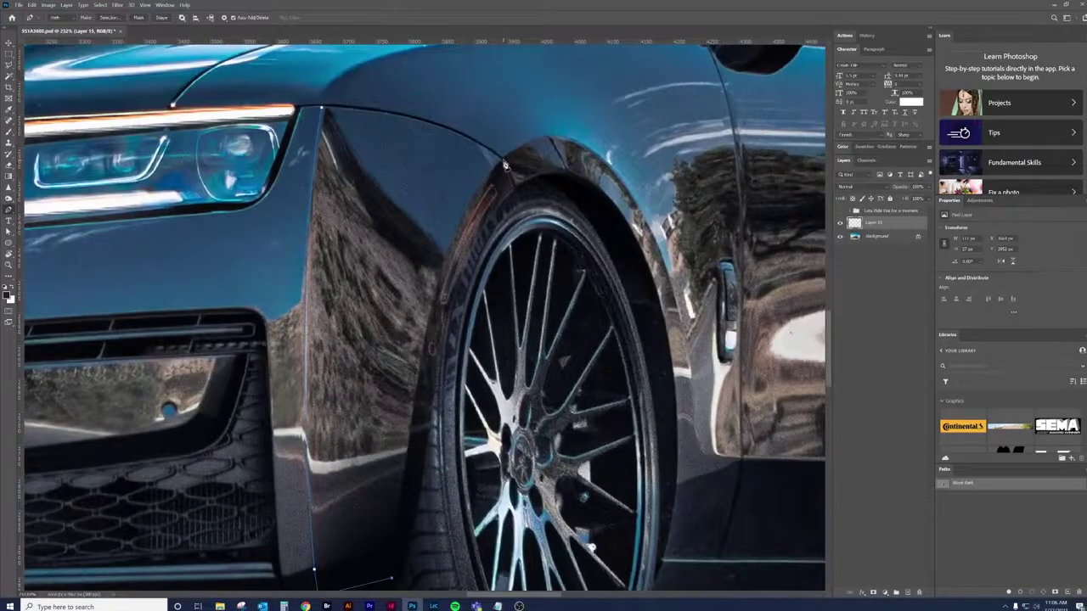
pyautogui.moveTo(504, 166); pyautogui.dragTo(539, 145)
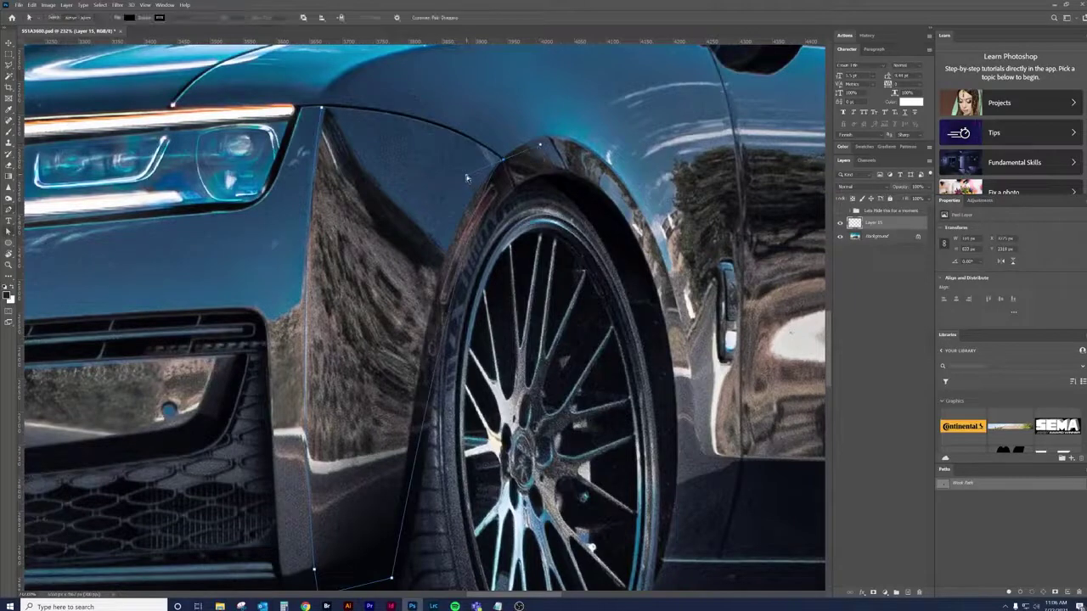
pyautogui.moveTo(466, 179)
pyautogui.mouseDown()
pyautogui.moveTo(415, 224)
pyautogui.moveTo(426, 190)
pyautogui.mouseUp()
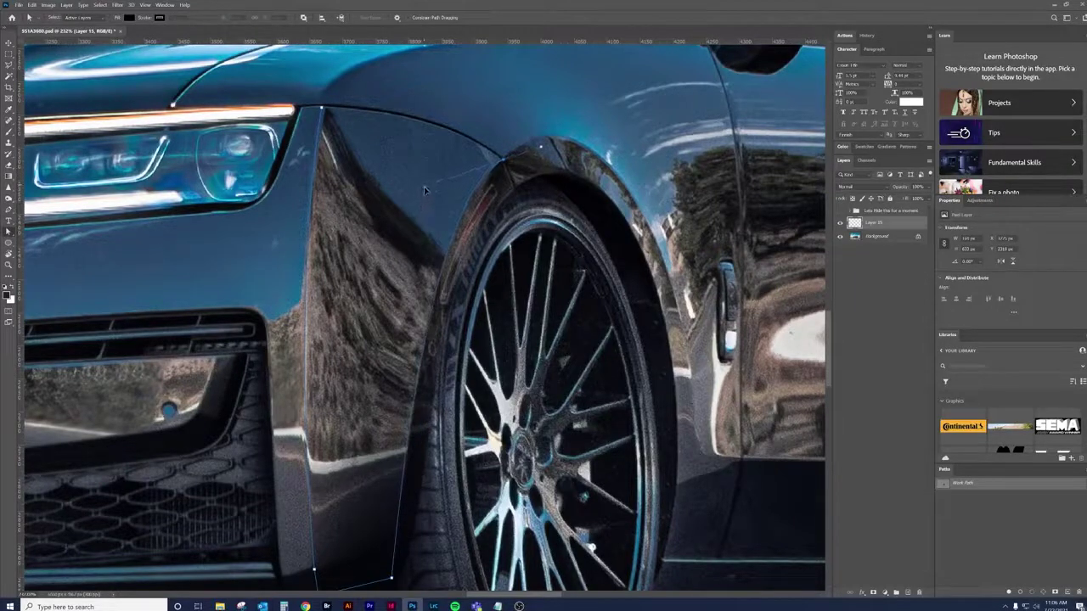
pyautogui.moveTo(421, 193); pyautogui.dragTo(419, 204)
# Add an anchor on the fender above the tire and close the path at its starting point.
pyautogui.scroll(-3, 455, 398)
pyautogui.scroll(2, 433, 272)
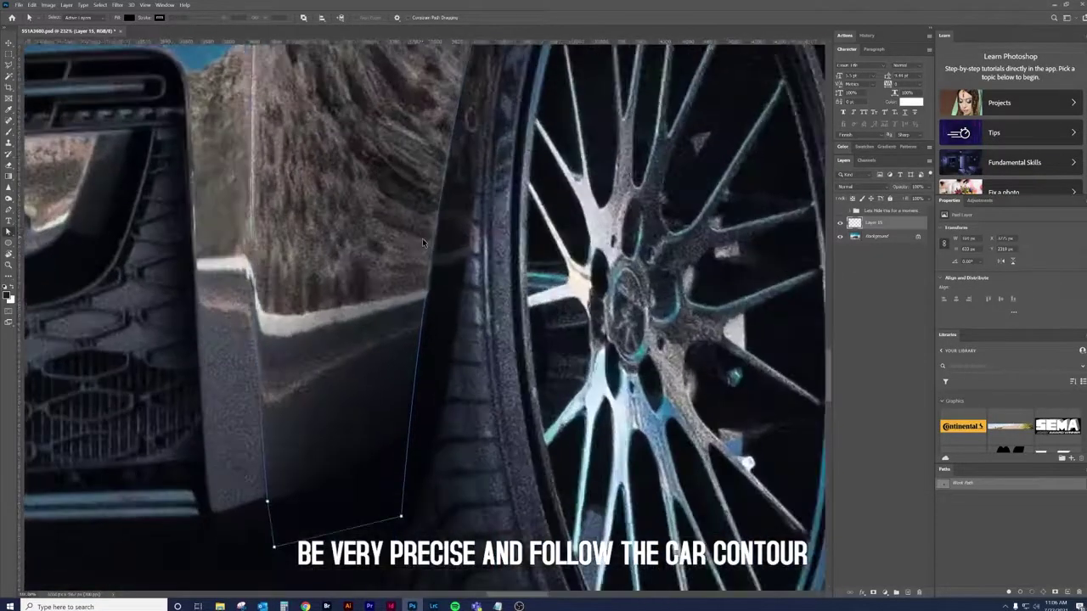
pyautogui.scroll(2, 422, 238)
pyautogui.scroll(2, 425, 268)
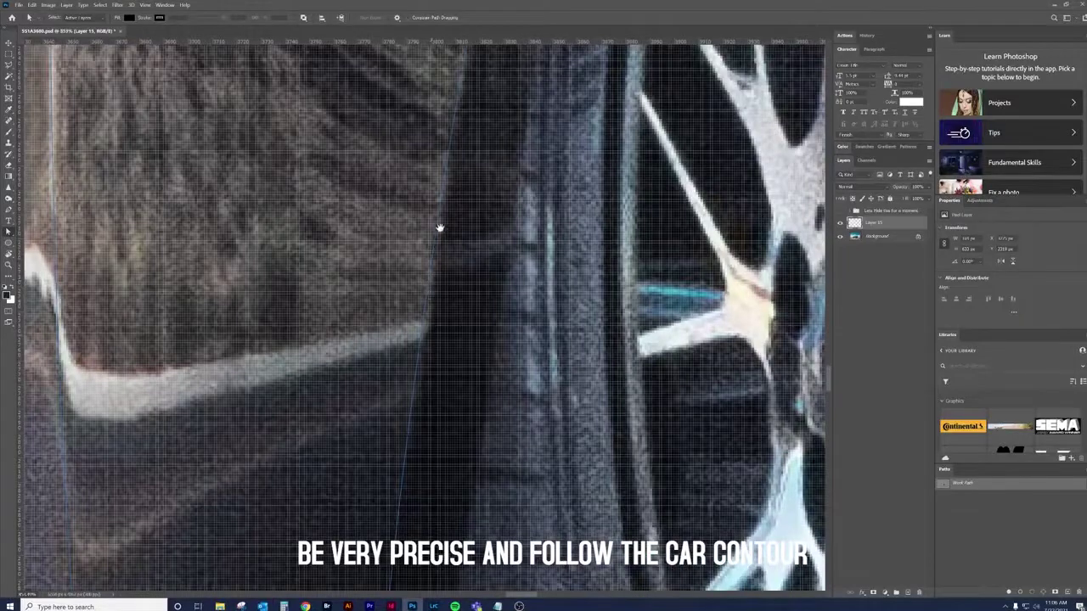
pyautogui.scroll(-3, 438, 238)
pyautogui.scroll(-2, 421, 337)
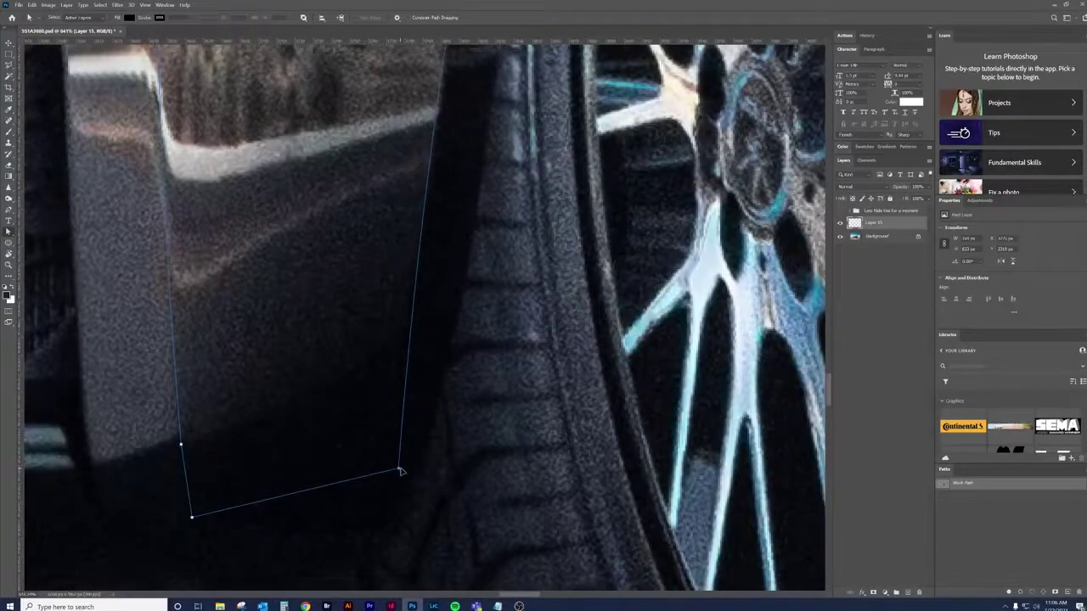
pyautogui.scroll(5, 391, 432)
pyautogui.scroll(2, 418, 373)
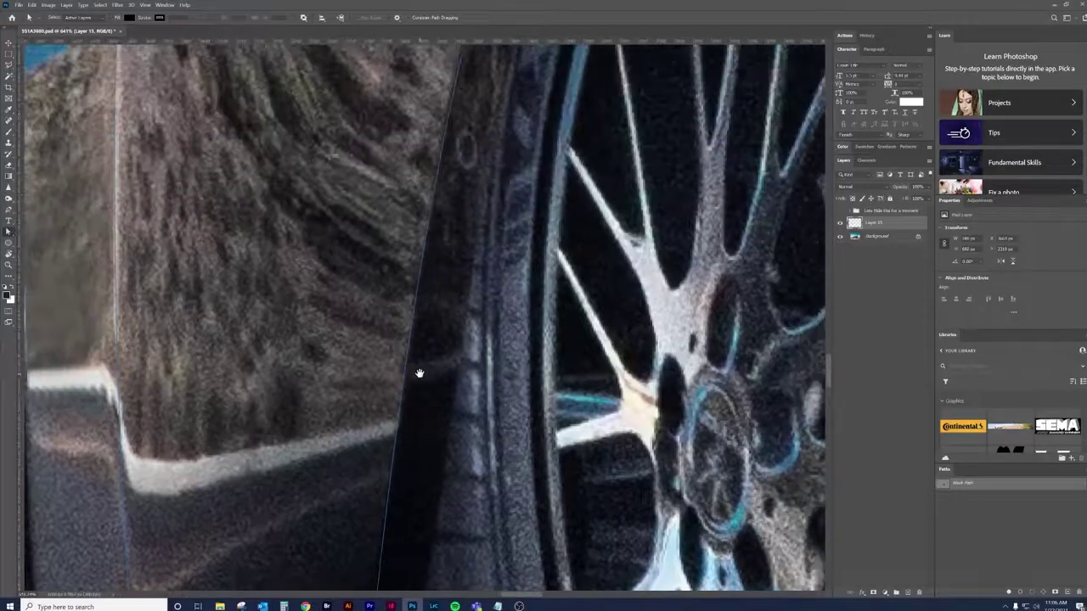
pyautogui.scroll(-2, 425, 305)
pyautogui.scroll(3, 420, 347)
pyautogui.scroll(2, 425, 255)
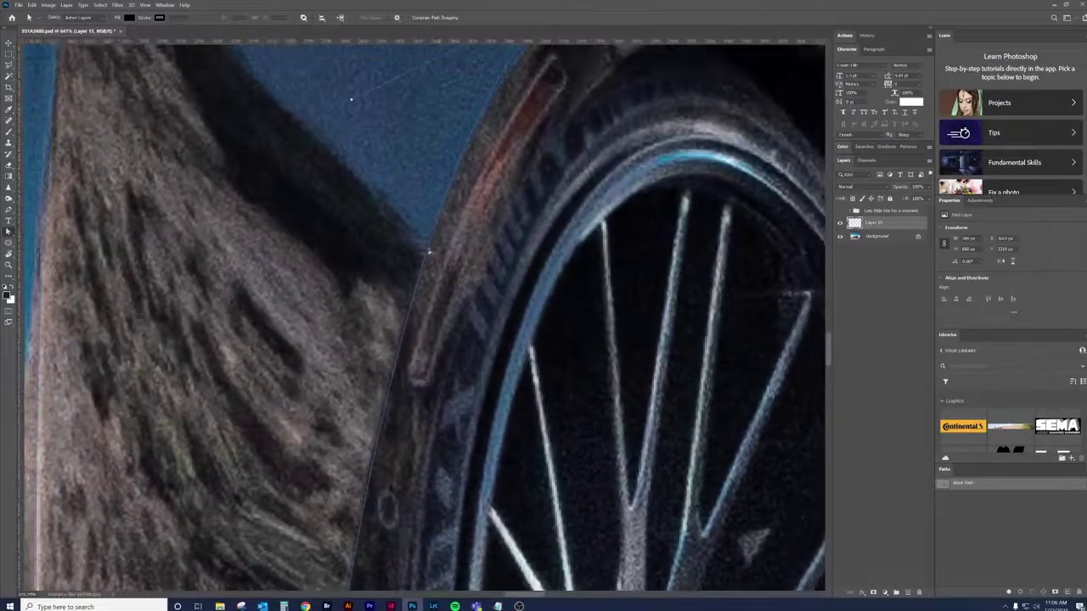
pyautogui.scroll(2, 438, 272)
pyautogui.scroll(1, 376, 194)
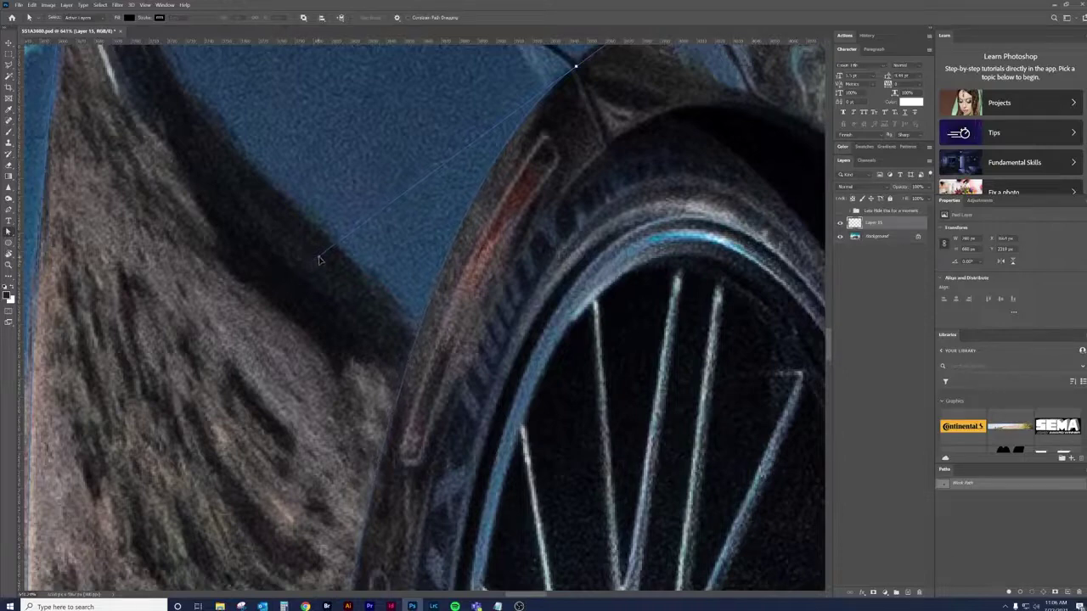
pyautogui.click(320, 259)
pyautogui.scroll(-3, 319, 259)
pyautogui.scroll(2, 442, 312)
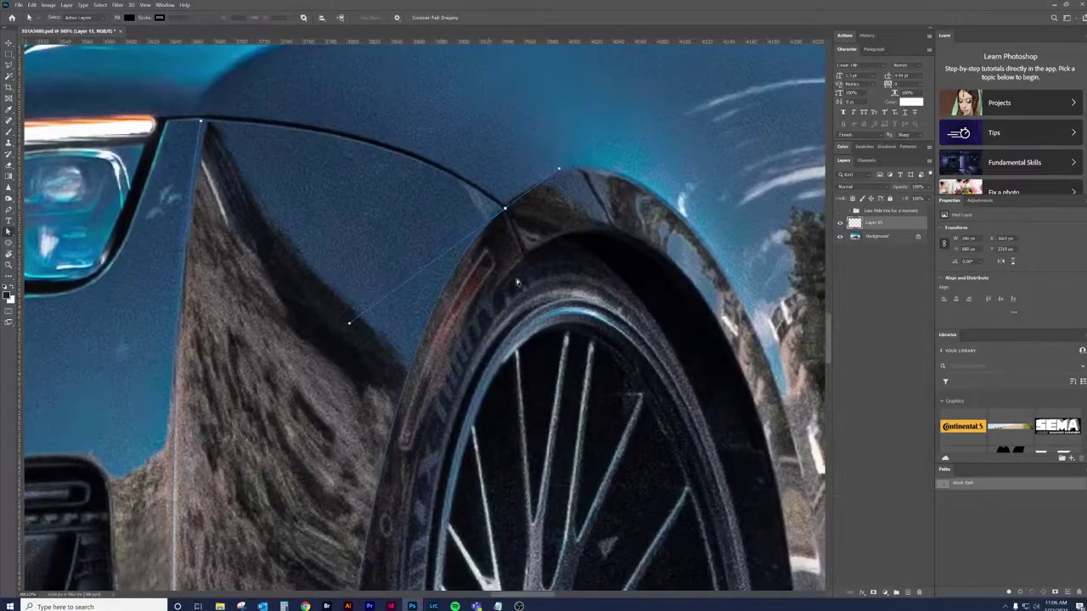
pyautogui.scroll(2, 502, 211)
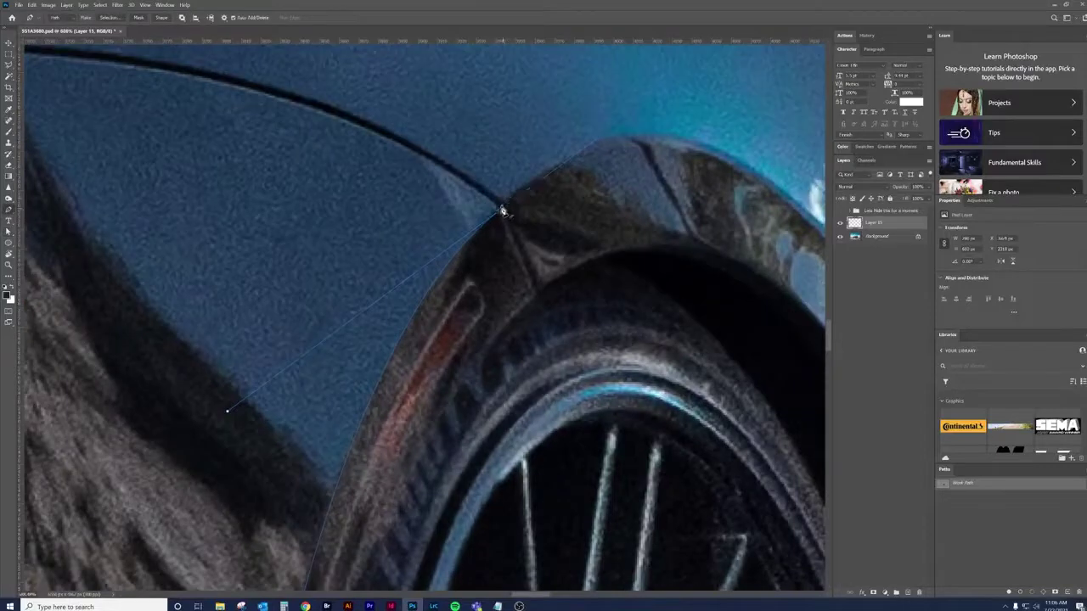
pyautogui.moveTo(503, 211); pyautogui.dragTo(523, 221)
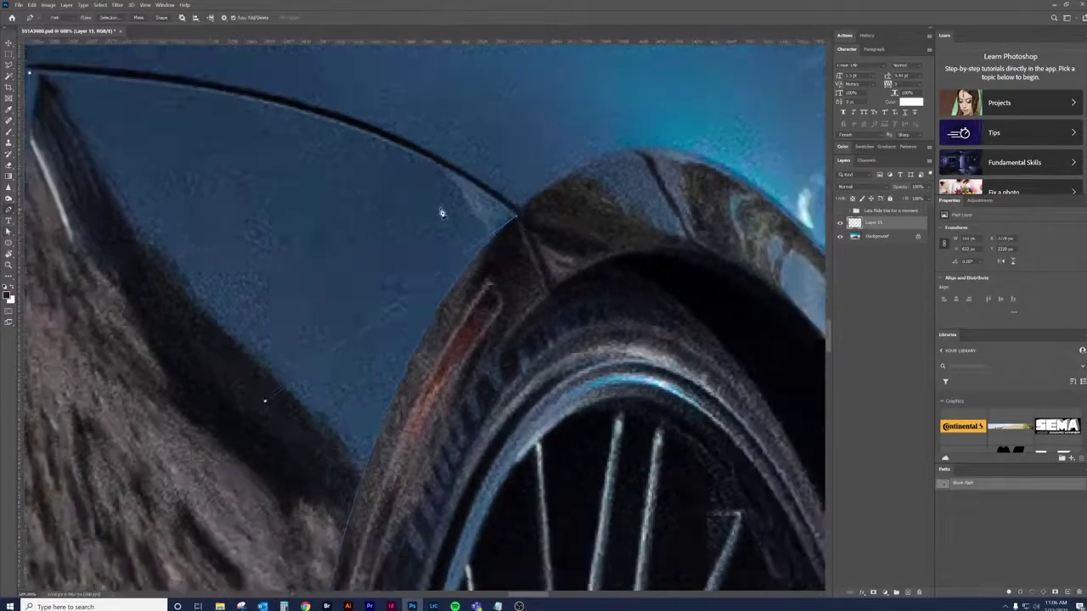
pyautogui.moveTo(439, 212); pyautogui.dragTo(504, 247)
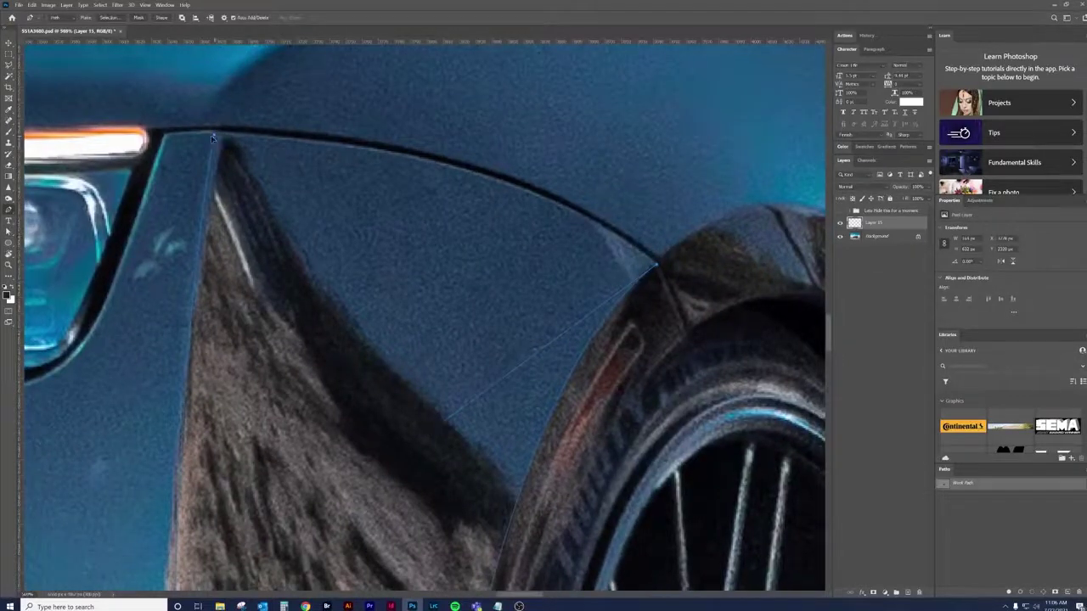
pyautogui.click(212, 137)
# Bend the top path segment with Direct Selection so it follows the fender edge.
pyautogui.press('a')
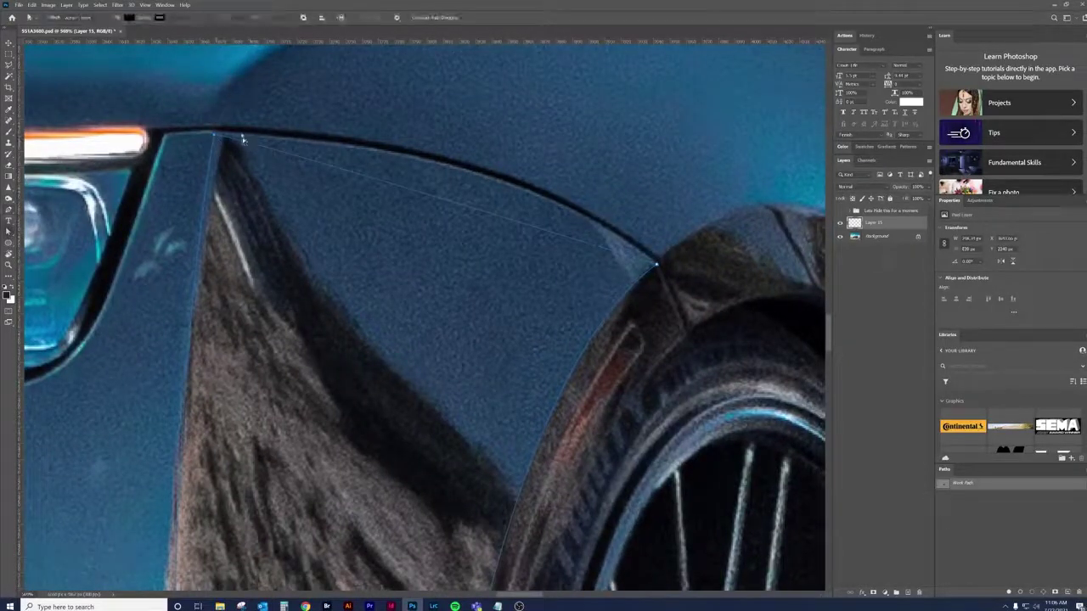
pyautogui.moveTo(244, 141); pyautogui.dragTo(533, 147)
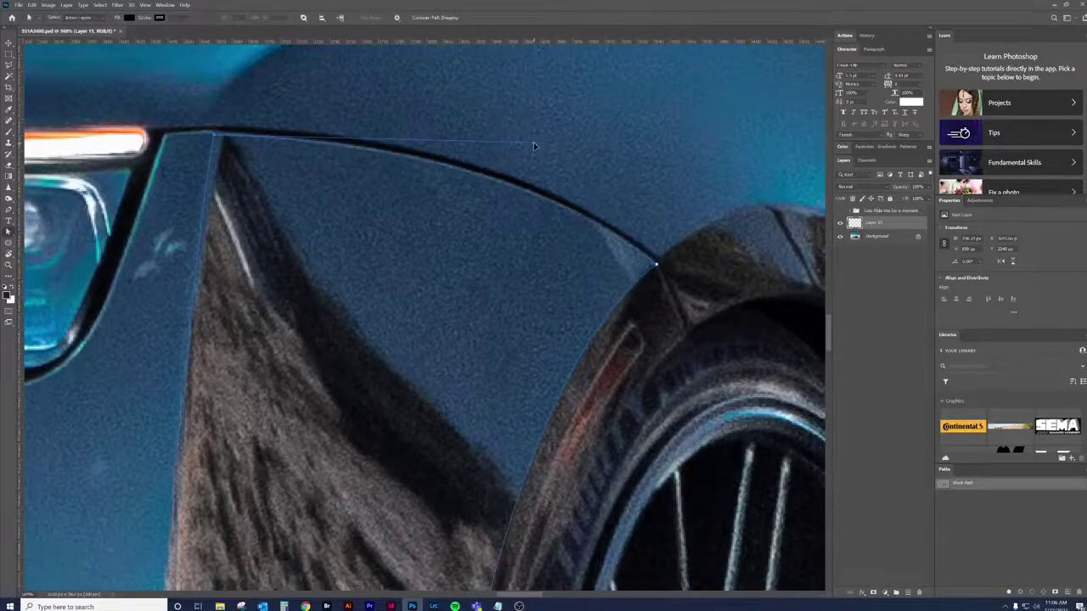
pyautogui.scroll(-3, 533, 146)
pyautogui.scroll(-3, 492, 170)
pyautogui.scroll(-2, 467, 183)
pyautogui.scroll(-2, 441, 195)
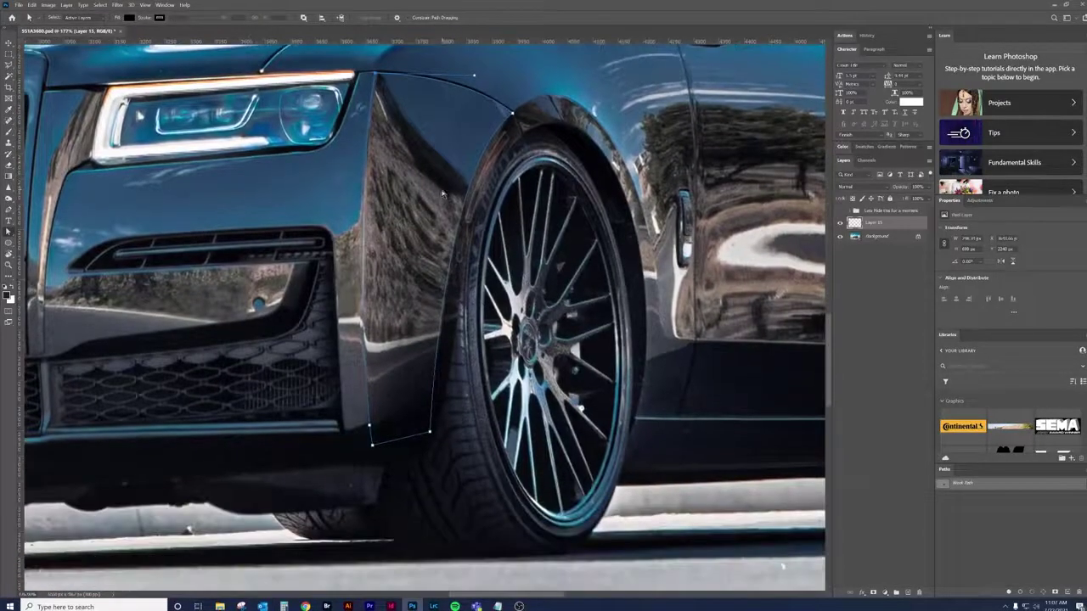
pyautogui.scroll(-2, 441, 195)
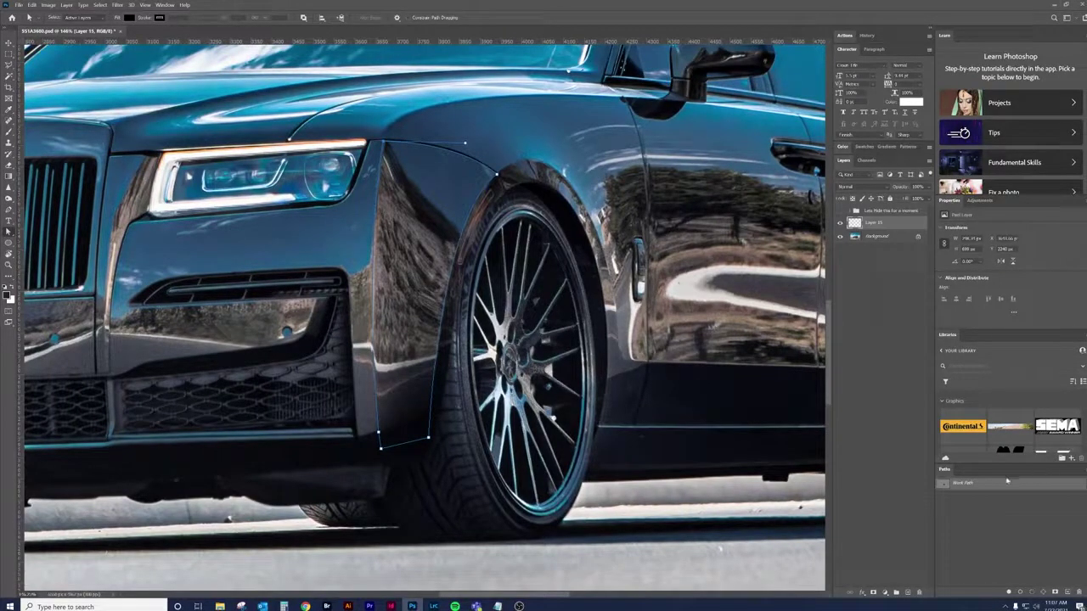
# Convert the fender path to a selection, fill it with the dark foreground colour, then deselect.
pyautogui.keyDown('ctrl'); pyautogui.click(945, 486); pyautogui.keyUp('ctrl')
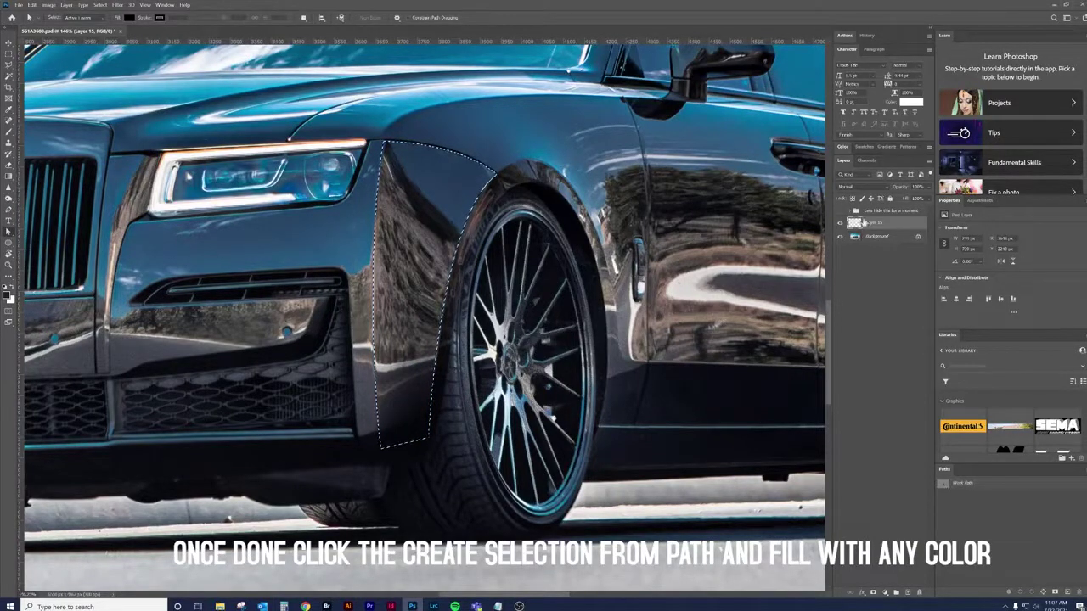
pyautogui.click(871, 235)
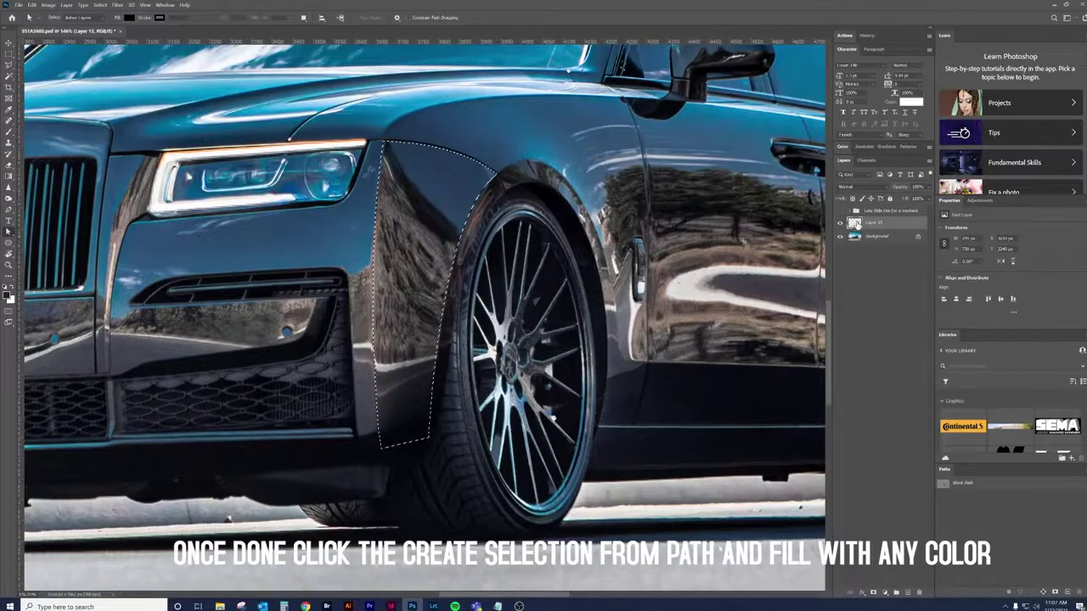
pyautogui.click(17, 6)
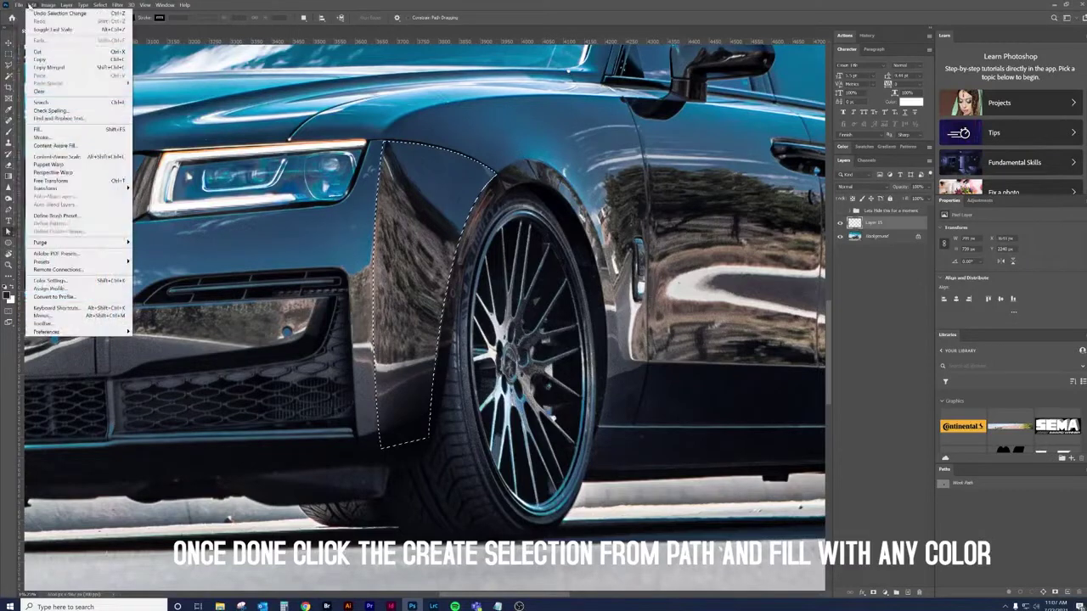
pyautogui.click(38, 129)
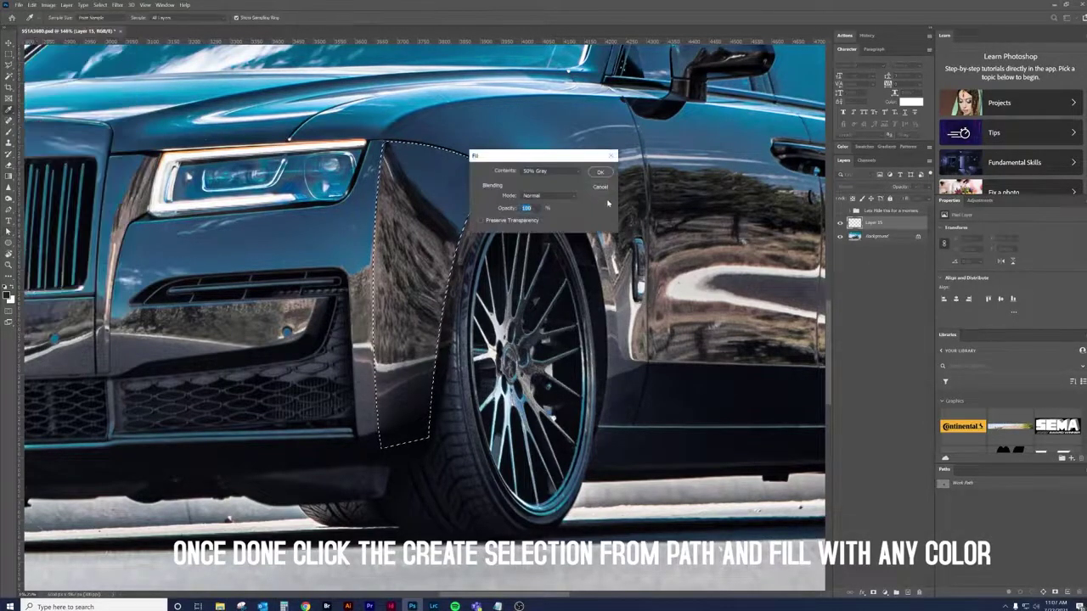
pyautogui.click(559, 172)
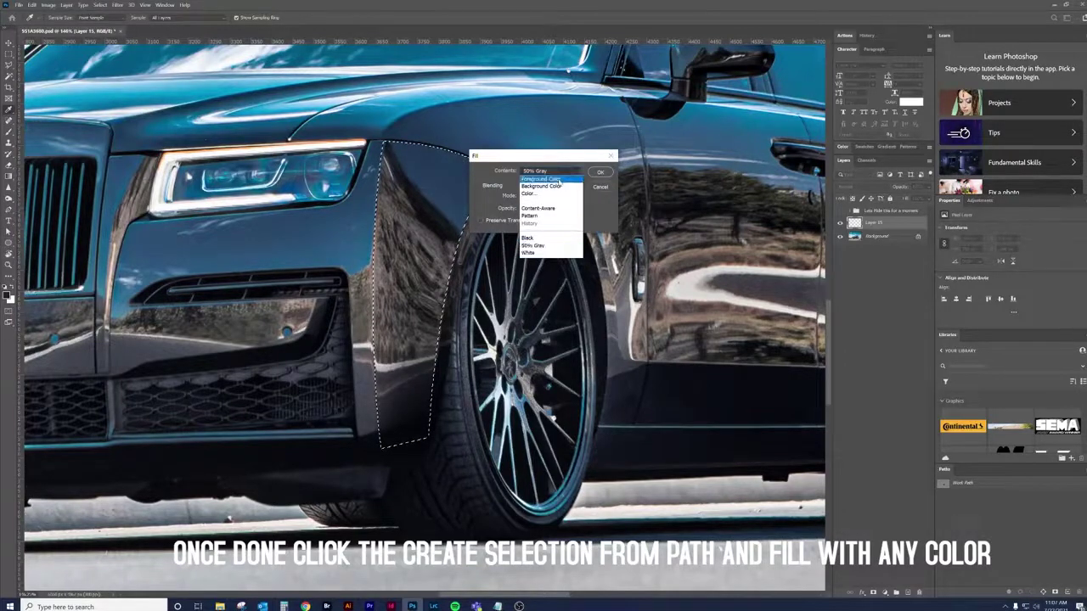
pyautogui.click(559, 180)
pyautogui.click(599, 173)
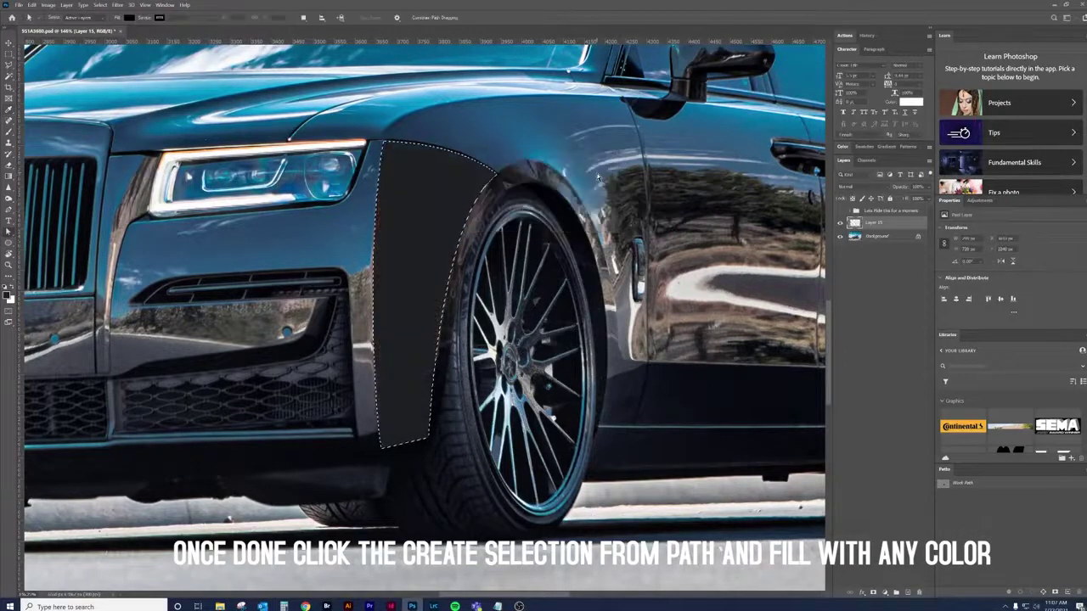
pyautogui.click(100, 4)
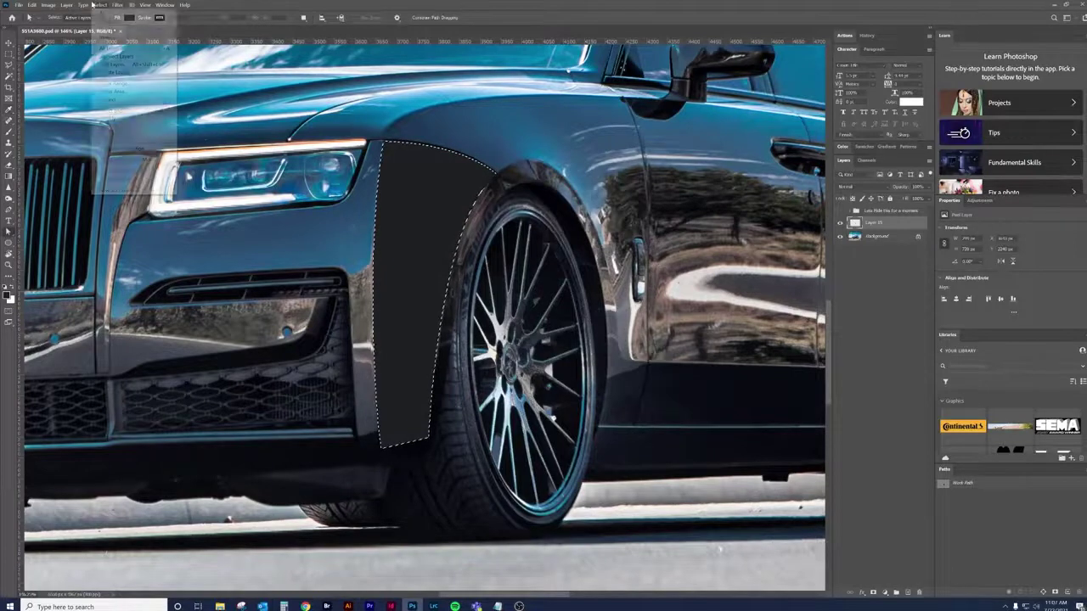
pyautogui.click(106, 21)
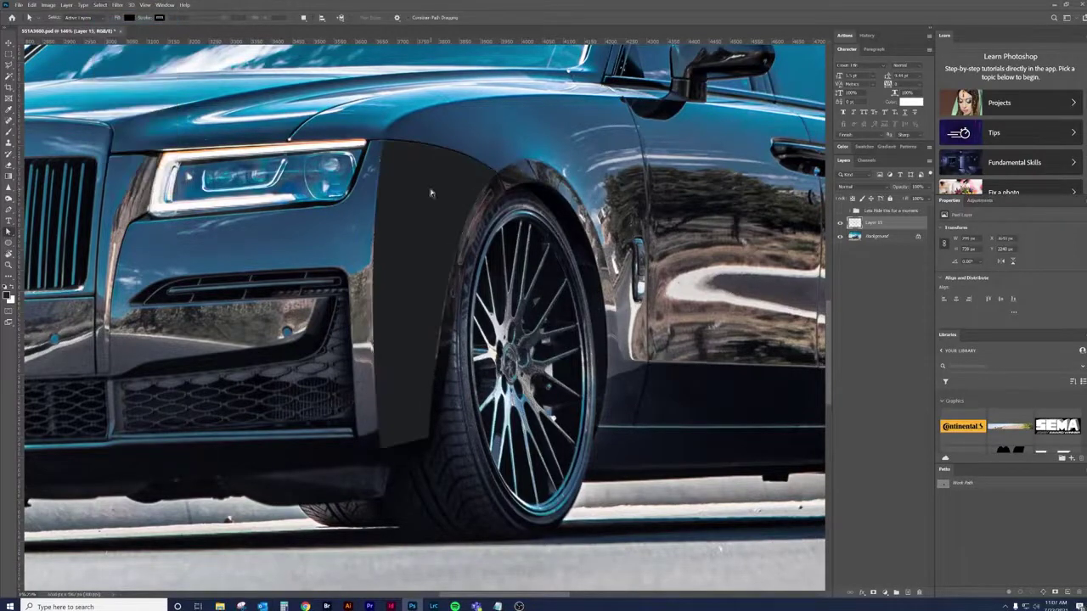
# Shift the dark fender fill to the left and add a Gradient Overlay layer style.
pyautogui.press('v')
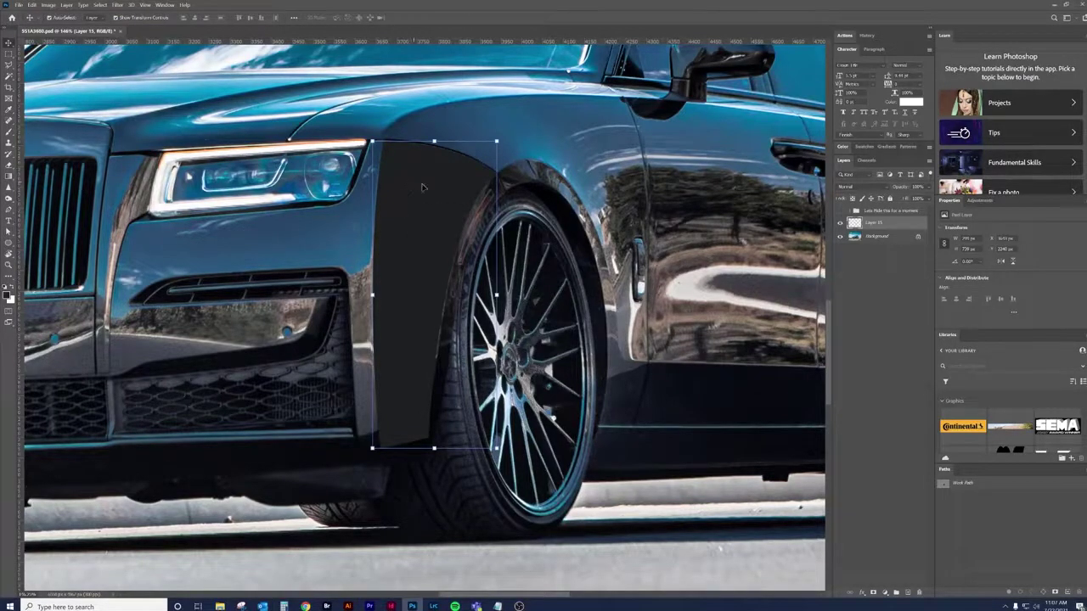
pyautogui.moveTo(442, 193); pyautogui.dragTo(314, 194)
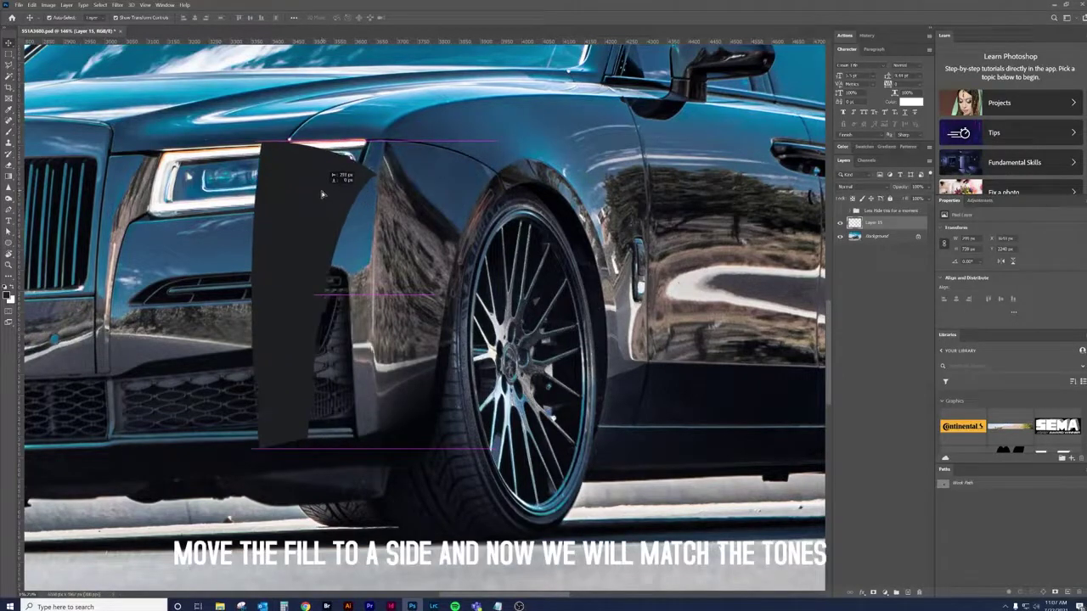
pyautogui.click(862, 593)
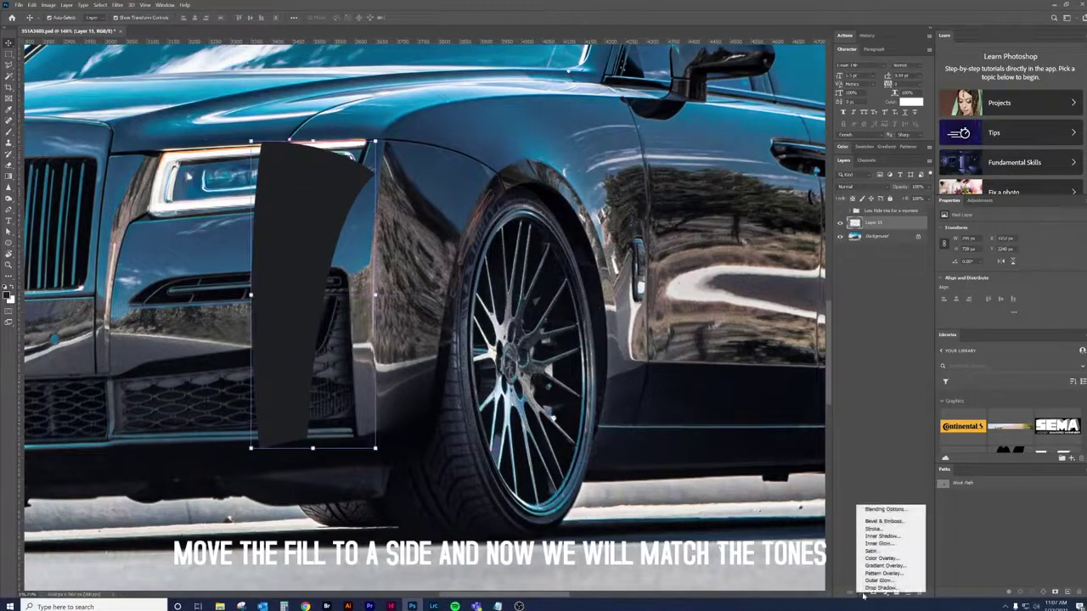
pyautogui.click(883, 565)
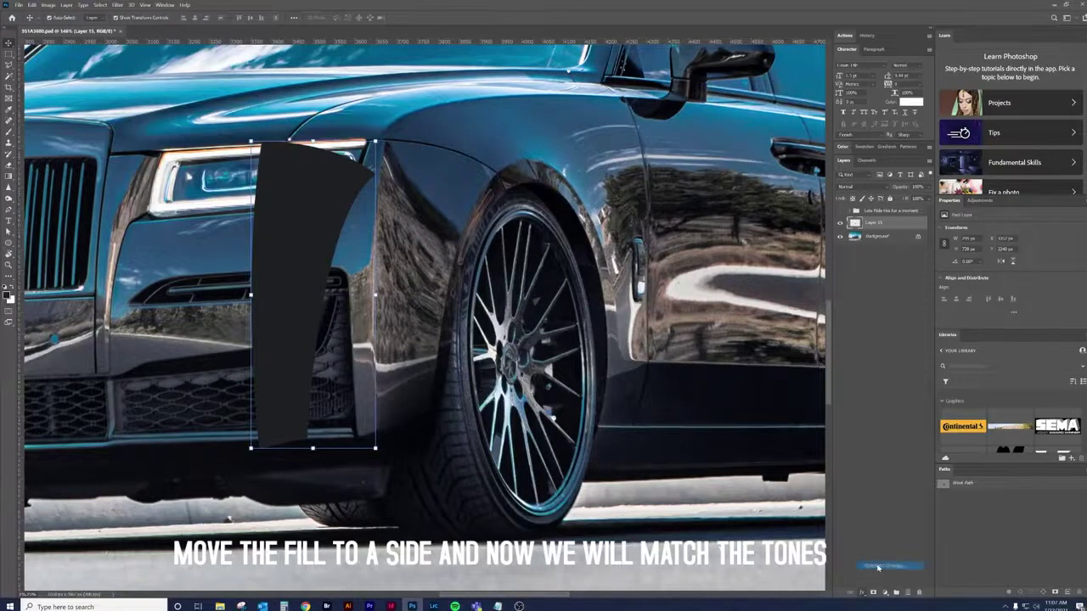
pyautogui.moveTo(825, 99); pyautogui.dragTo(658, 118)
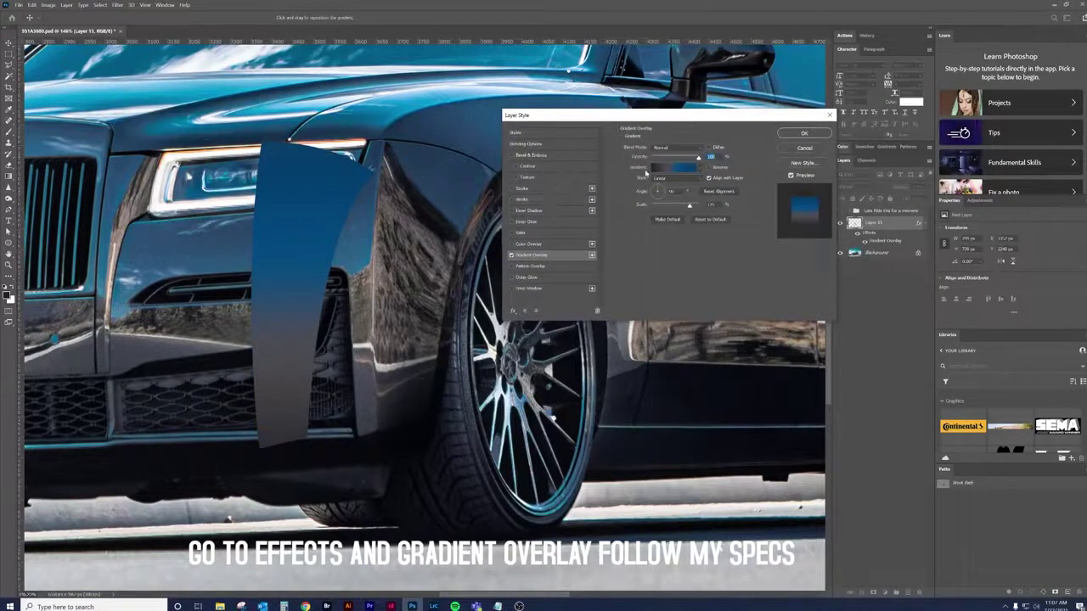
# Keep the overlay at Normal with full opacity and make the leftmost gradient stop near-black.
pyautogui.click(670, 148)
pyautogui.click(665, 159)
pyautogui.moveTo(689, 159); pyautogui.dragTo(726, 164)
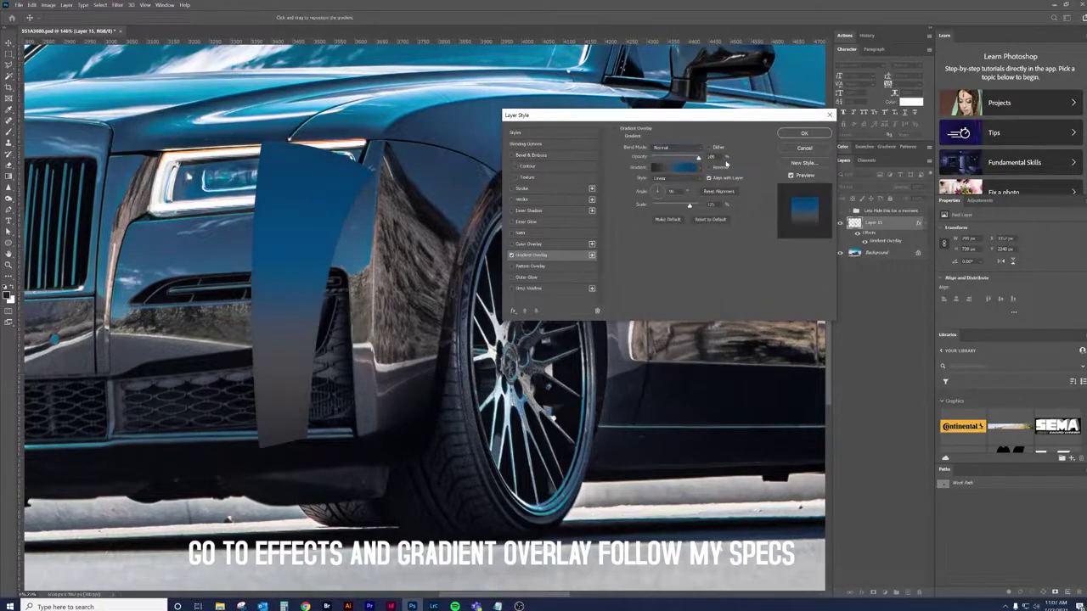
pyautogui.click(673, 181)
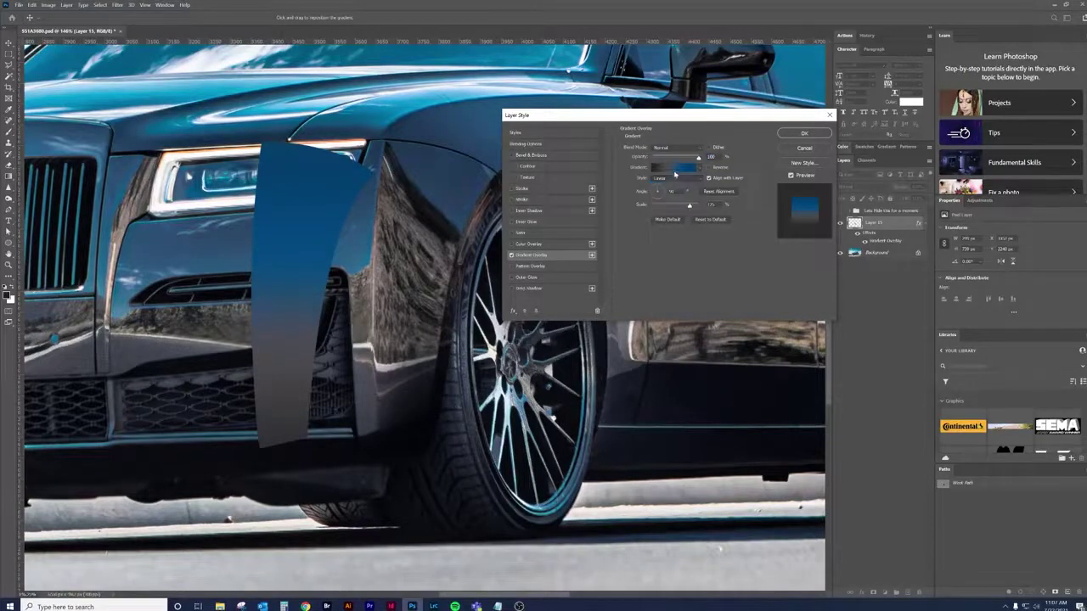
pyautogui.click(685, 169)
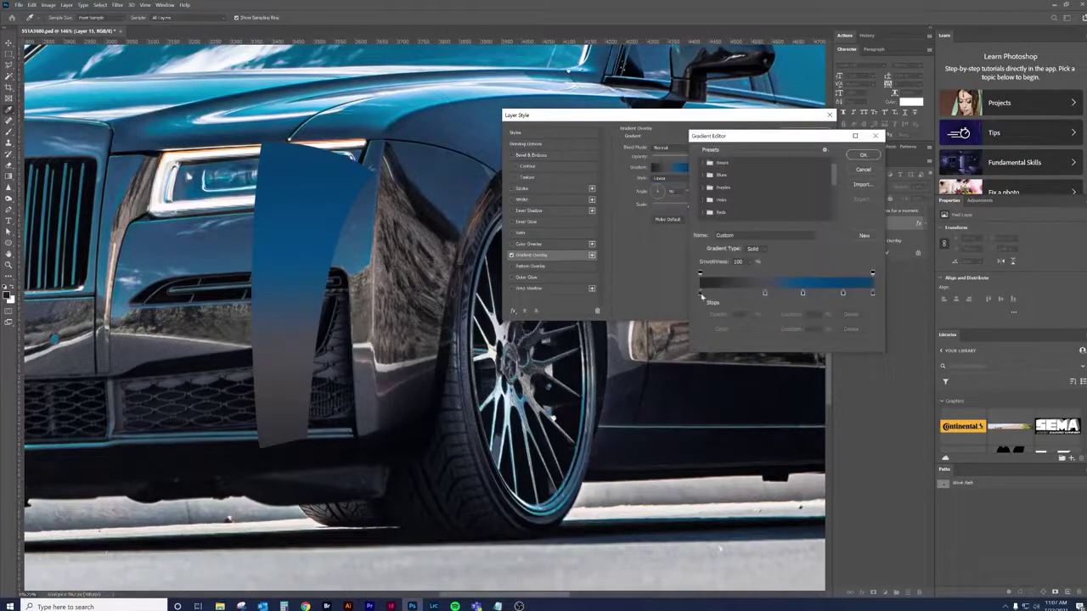
pyautogui.doubleClick(700, 293)
pyautogui.click(396, 430)
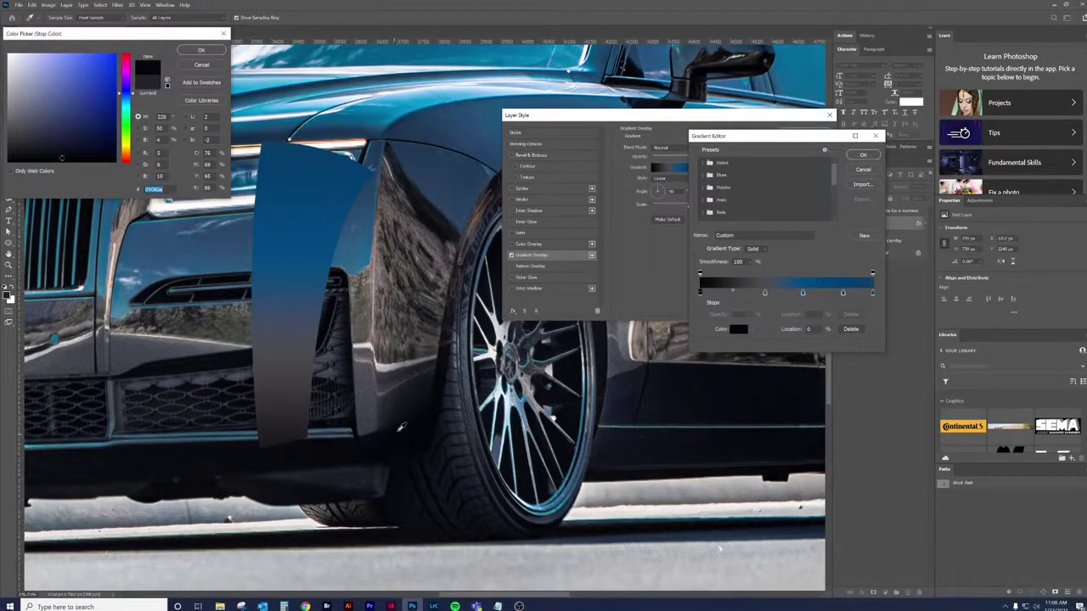
pyautogui.click(212, 50)
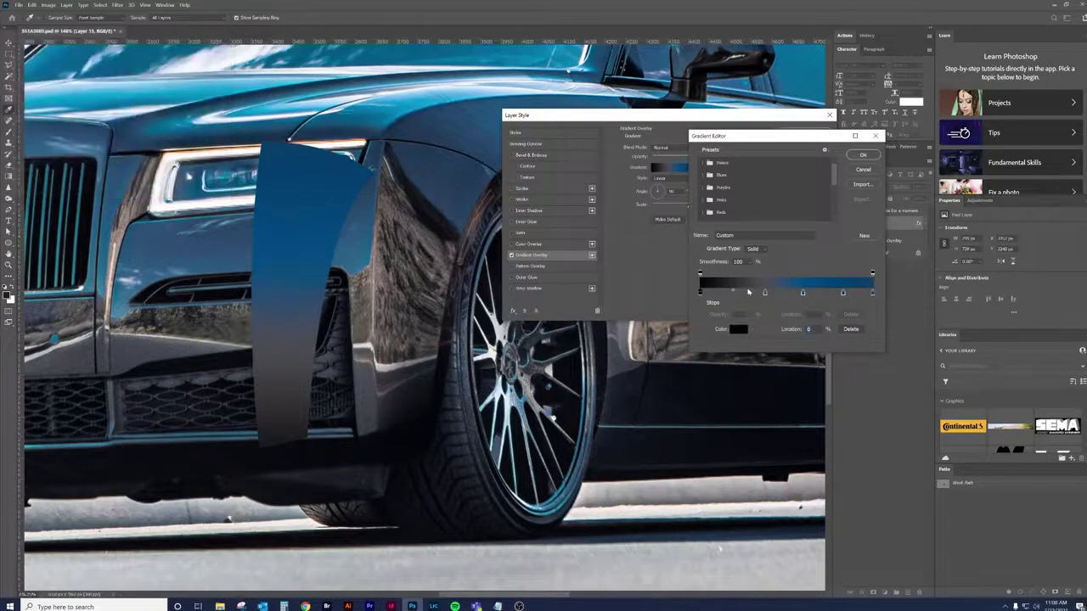
# Sample a dark grey from the car for the 38% stop and a lighter blue for 60%.
pyautogui.doubleClick(764, 293)
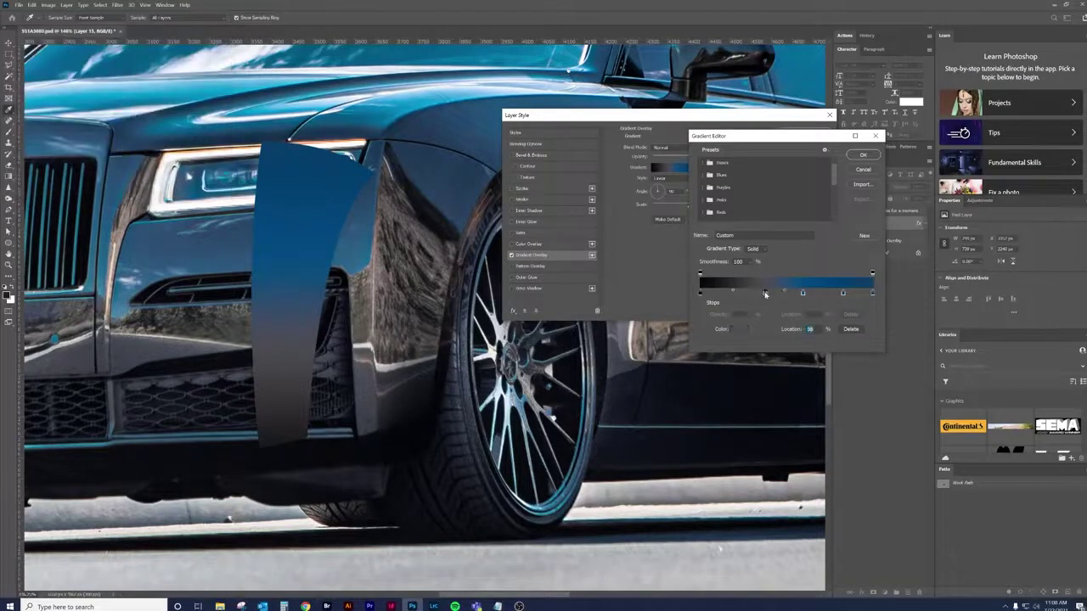
pyautogui.click(410, 392)
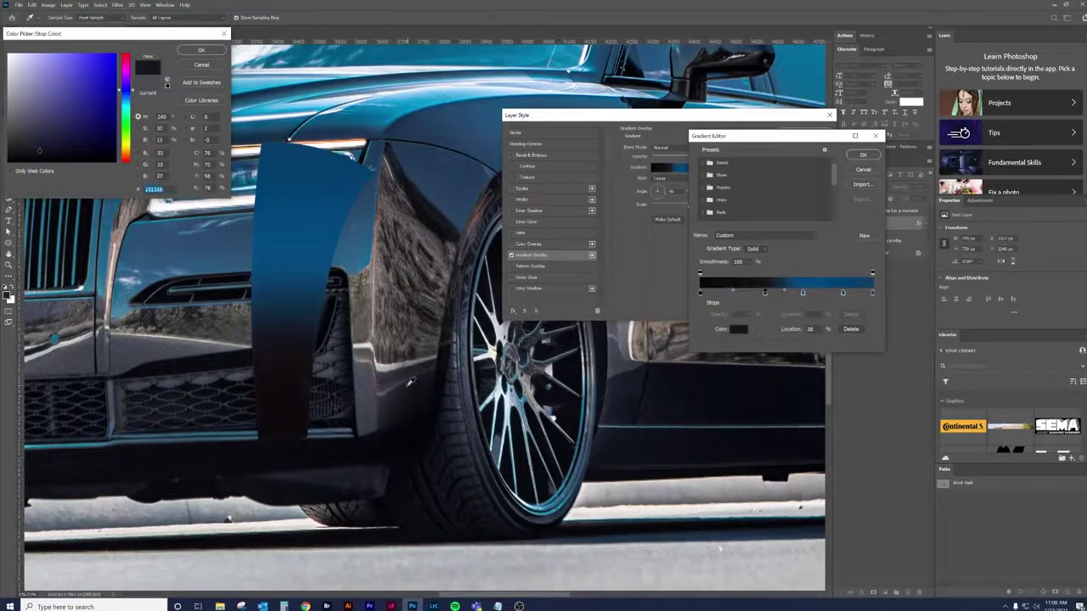
pyautogui.click(401, 385)
pyautogui.click(398, 390)
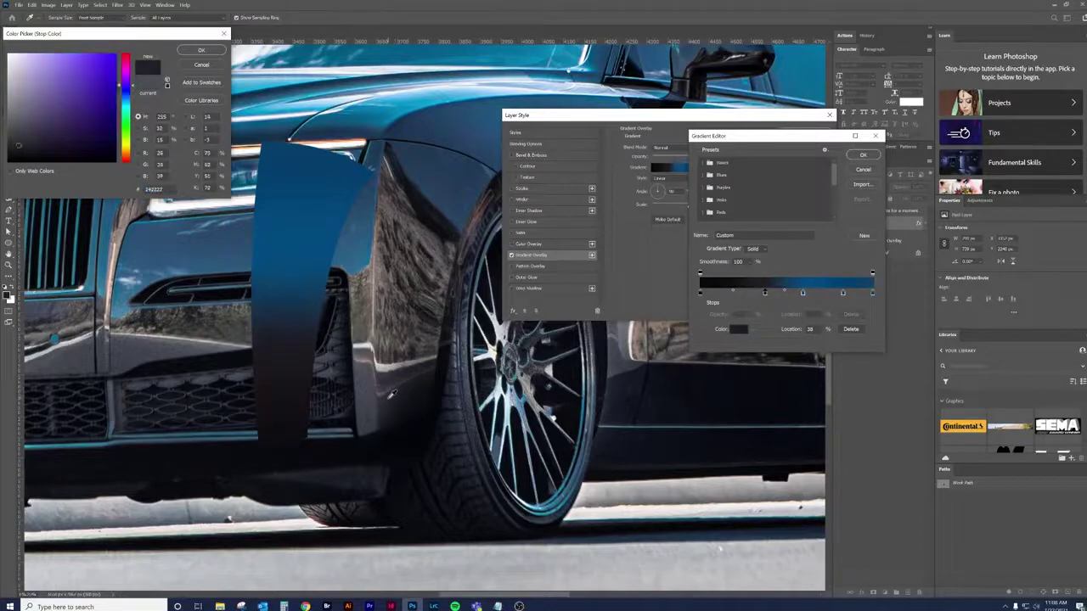
pyautogui.click(220, 51)
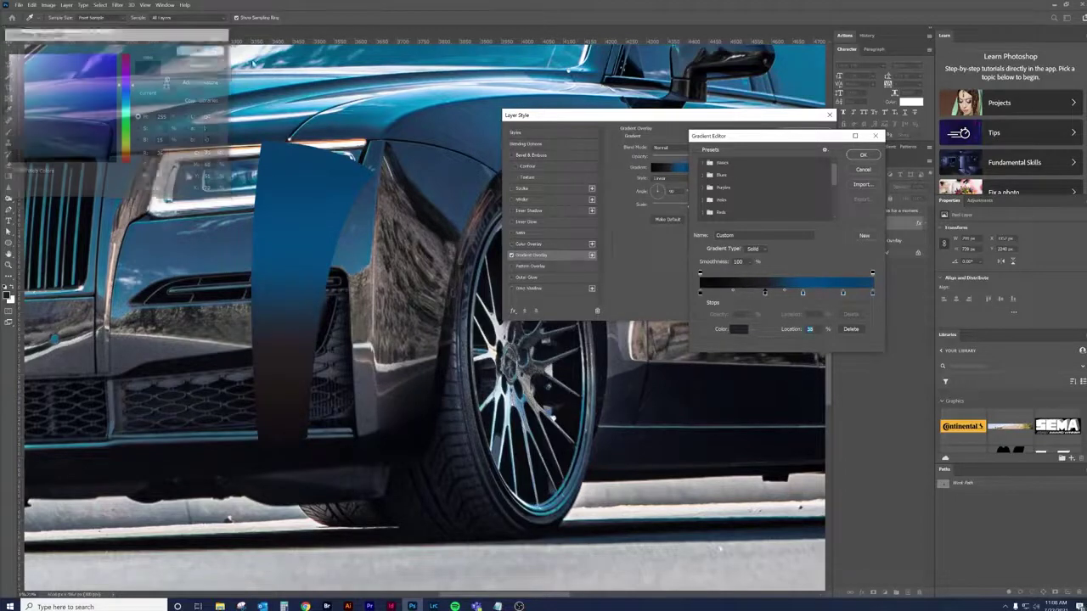
pyautogui.doubleClick(803, 294)
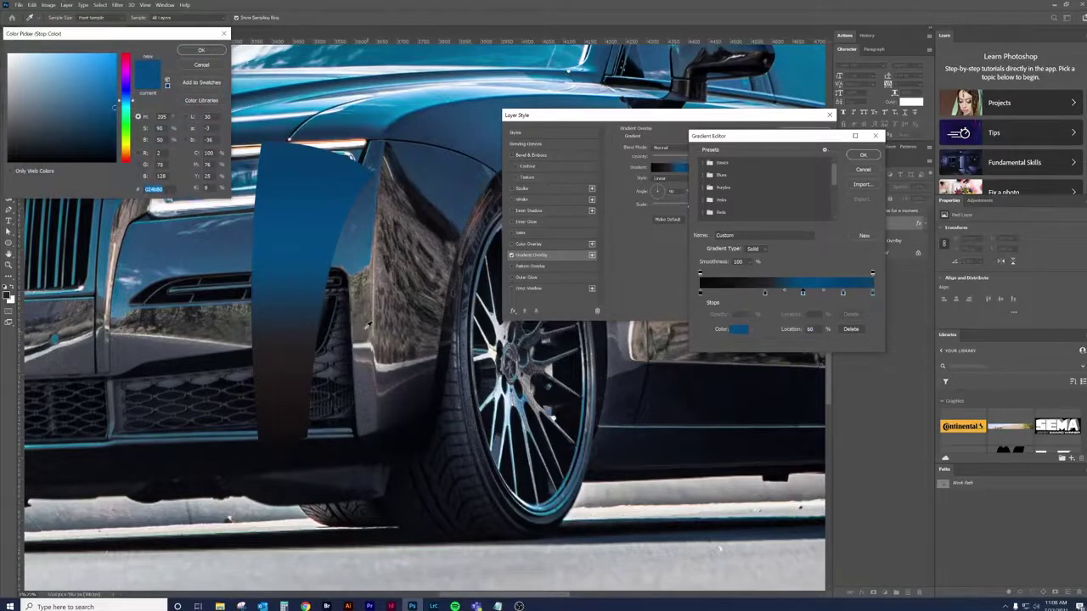
pyautogui.click(366, 260)
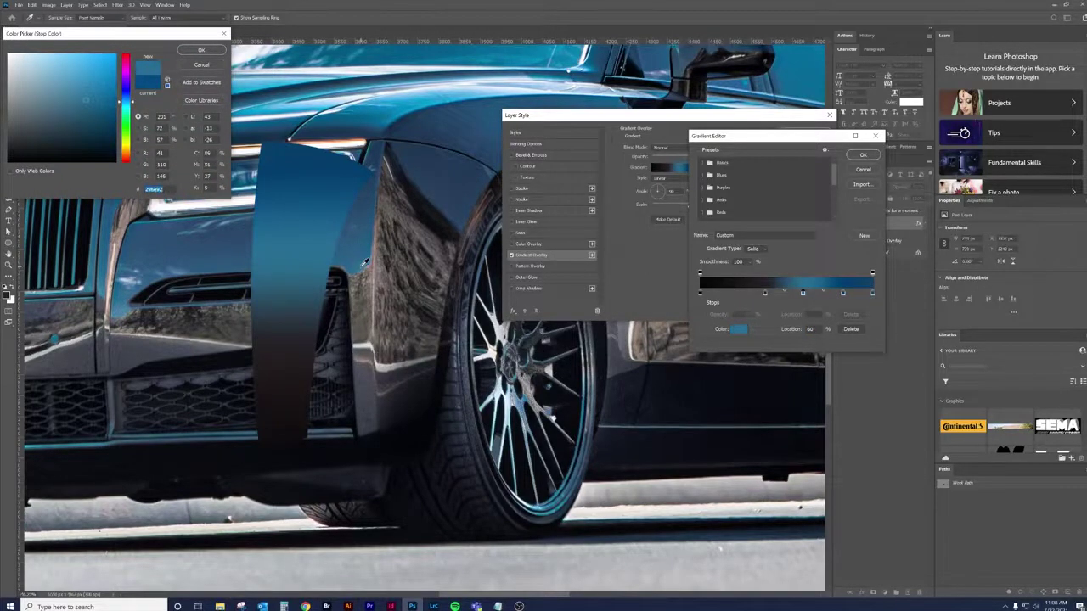
pyautogui.rightClick(364, 261)
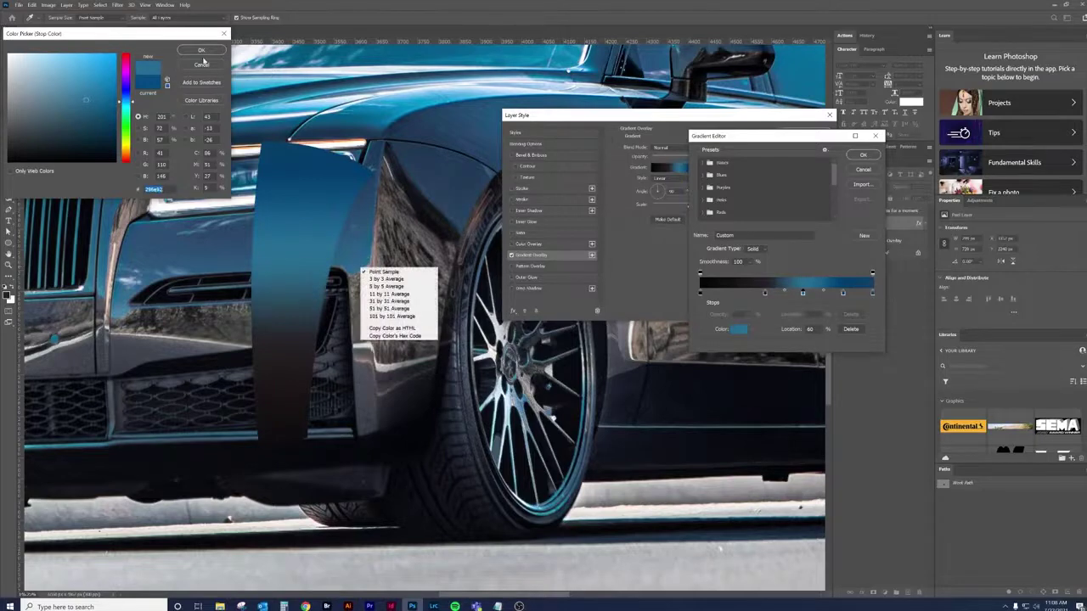
pyautogui.press('Escape')
pyautogui.press('Return')
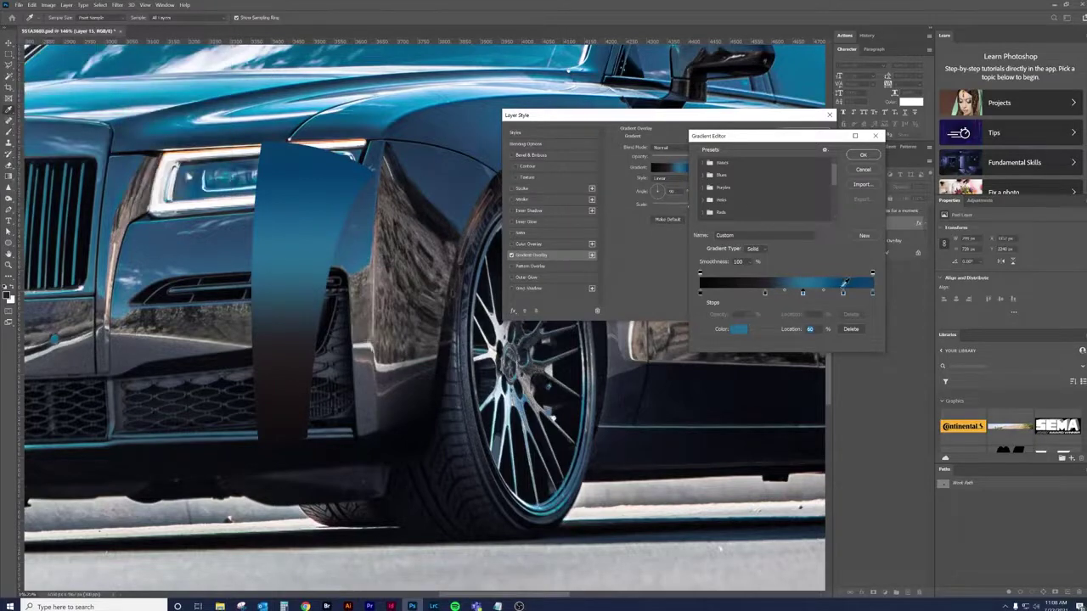
# Sample blues from the car for the 83% and rightmost stops, then accept the gradient.
pyautogui.click(843, 293)
pyautogui.click(738, 328)
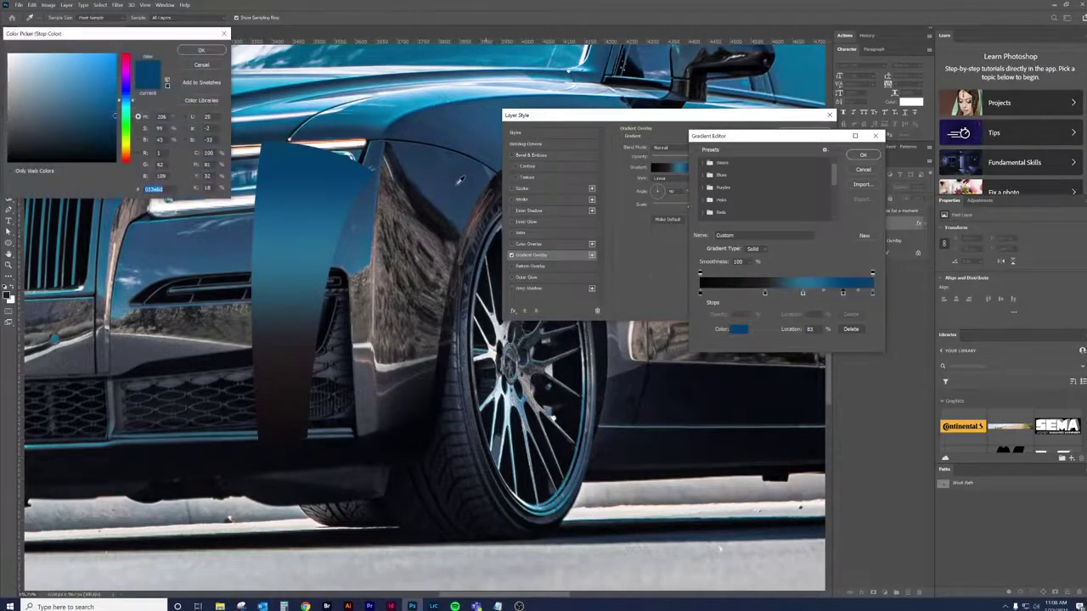
pyautogui.click(374, 176)
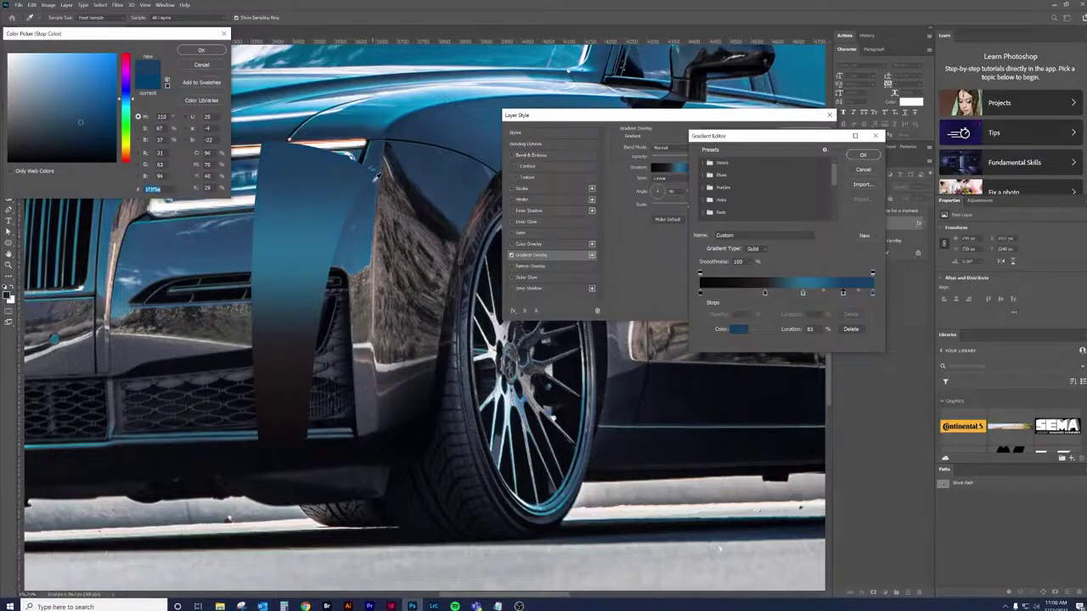
pyautogui.click(218, 49)
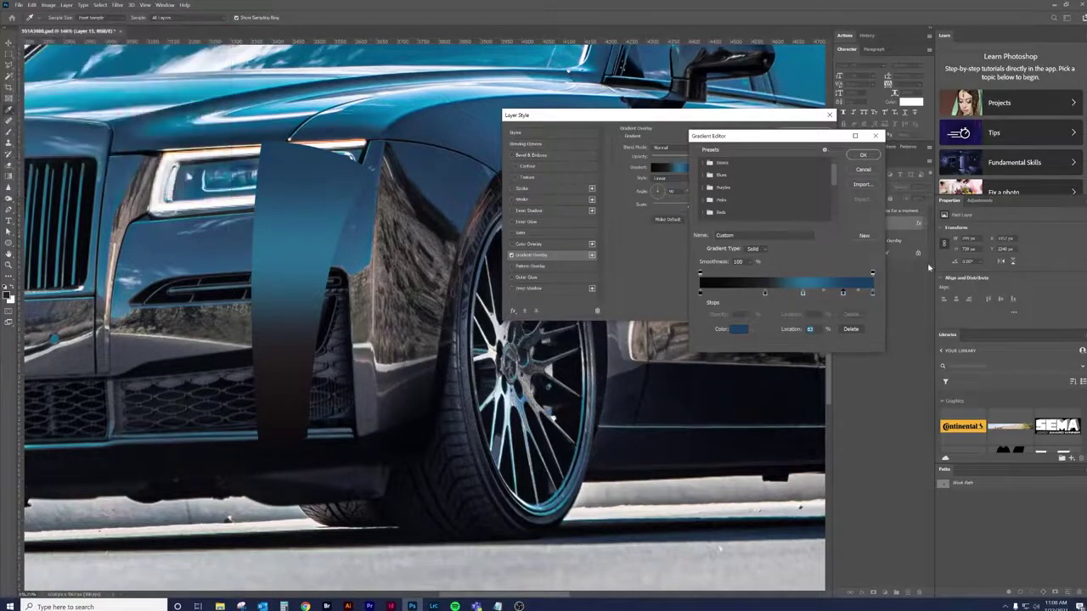
pyautogui.doubleClick(873, 293)
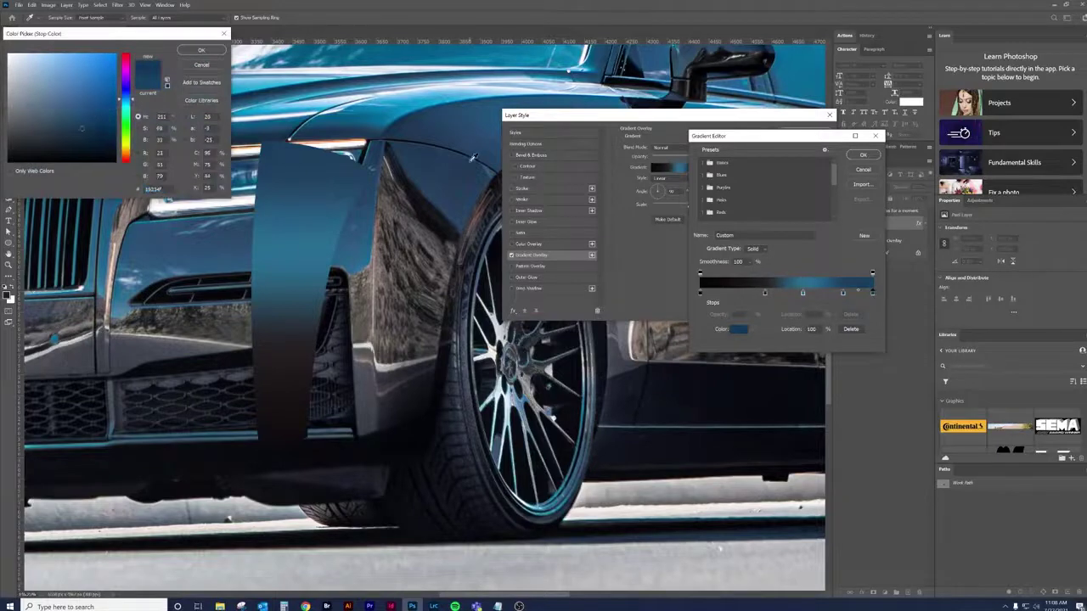
pyautogui.click(446, 148)
pyautogui.click(210, 49)
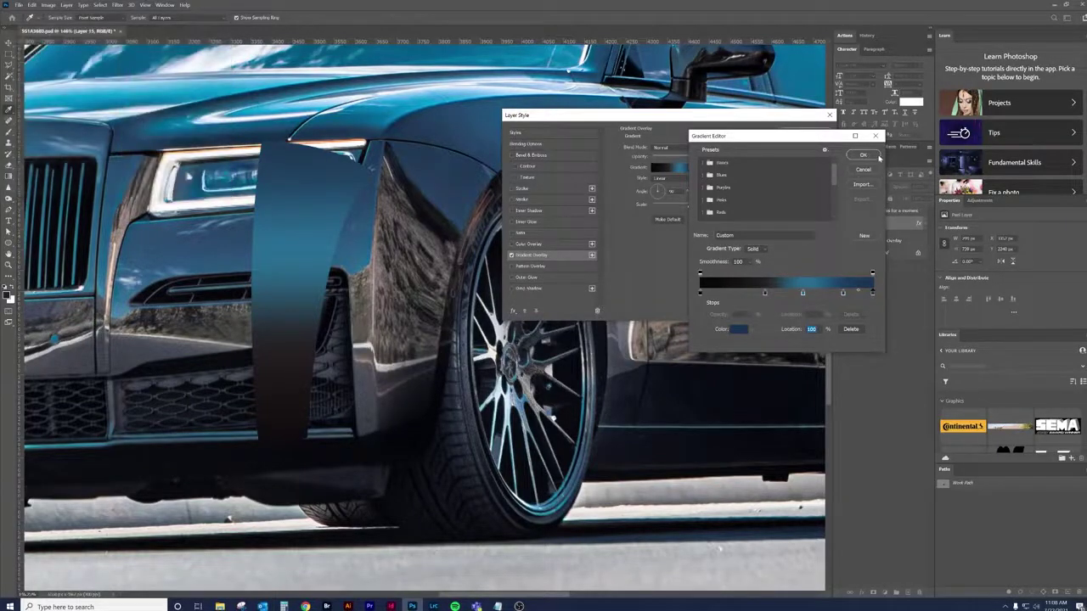
pyautogui.click(875, 156)
# Apply the gradient style and align the panel back over the front fender edges, checking the full photo.
pyautogui.click(805, 136)
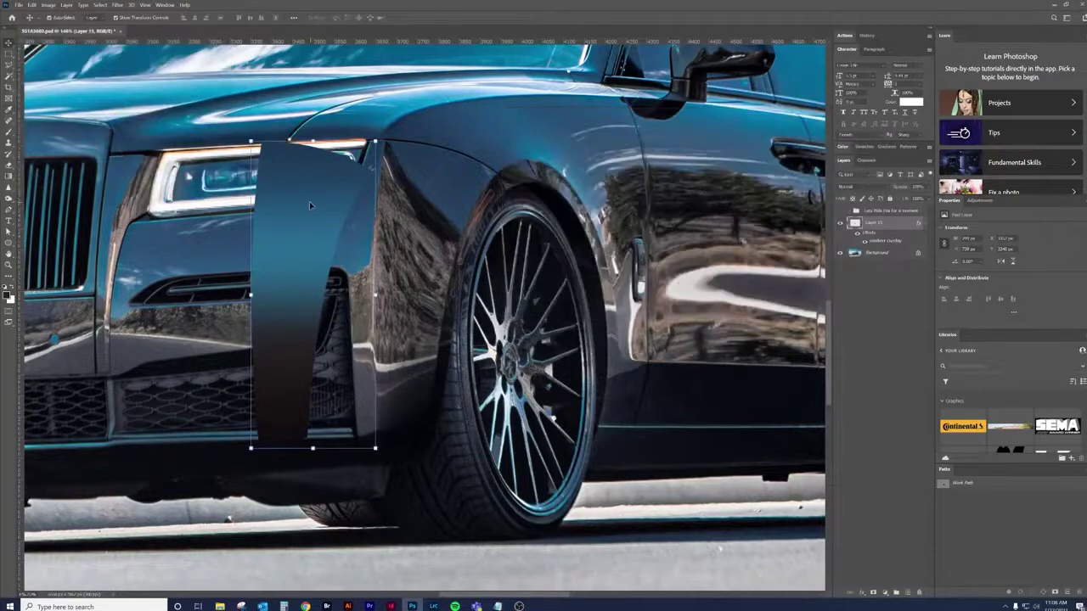
pyautogui.moveTo(310, 204); pyautogui.dragTo(431, 201)
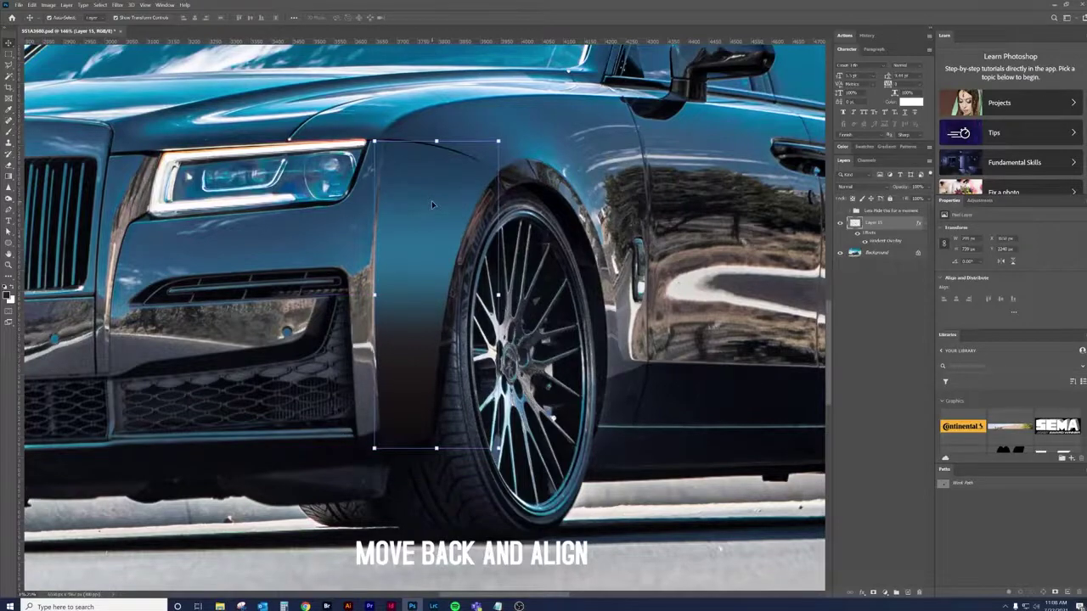
pyautogui.press('Left')
pyautogui.press('Left')
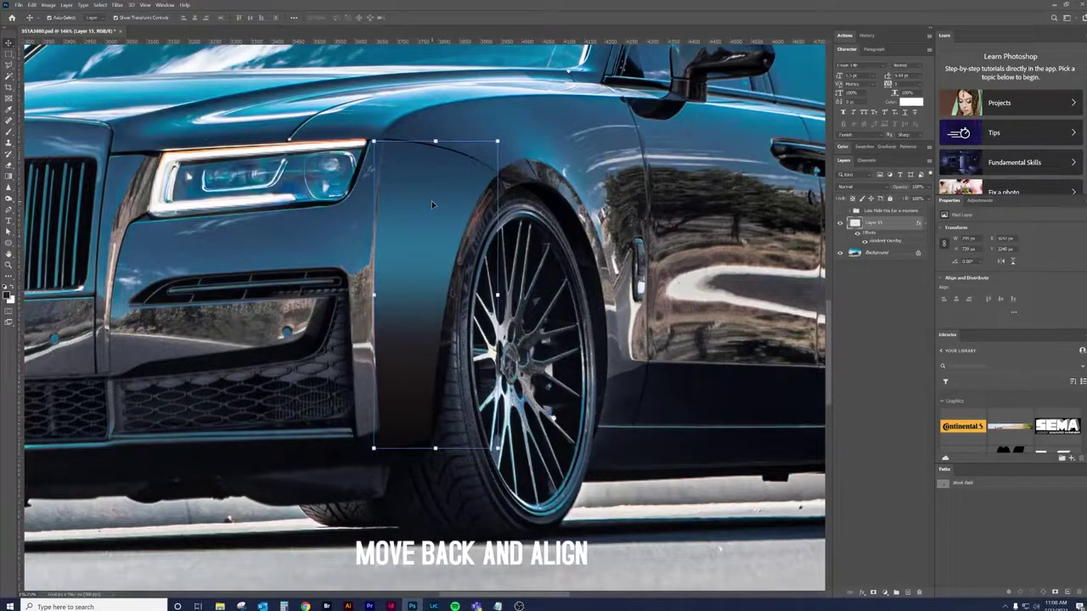
pyautogui.scroll(5, 484, 206)
pyautogui.moveTo(482, 209)
pyautogui.mouseDown()
pyautogui.moveTo(410, 180)
pyautogui.moveTo(427, 179)
pyautogui.mouseUp()
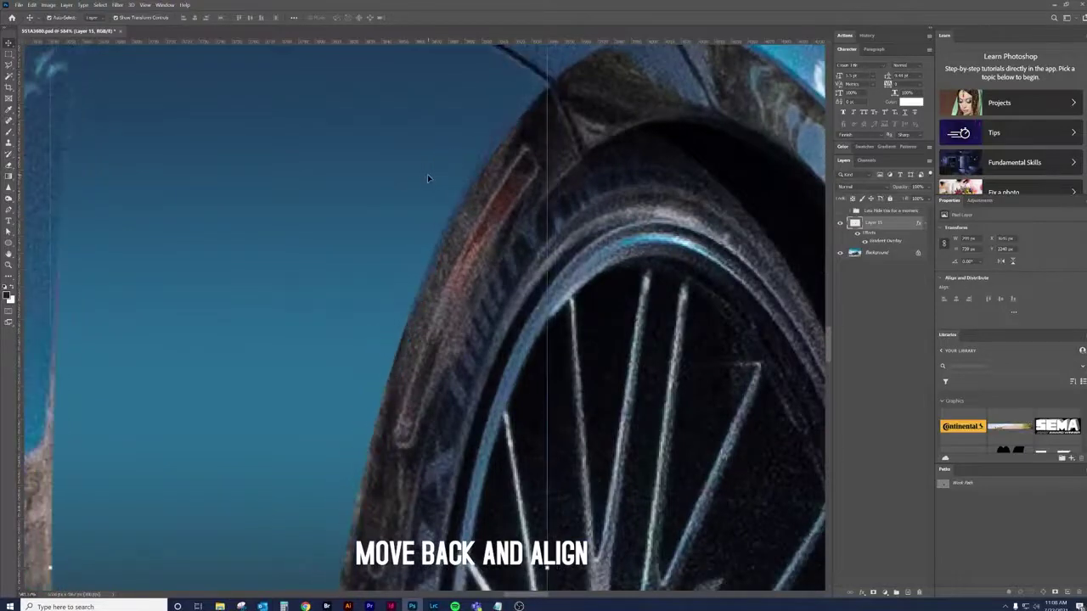
pyautogui.hotkey('ctrl', '0')
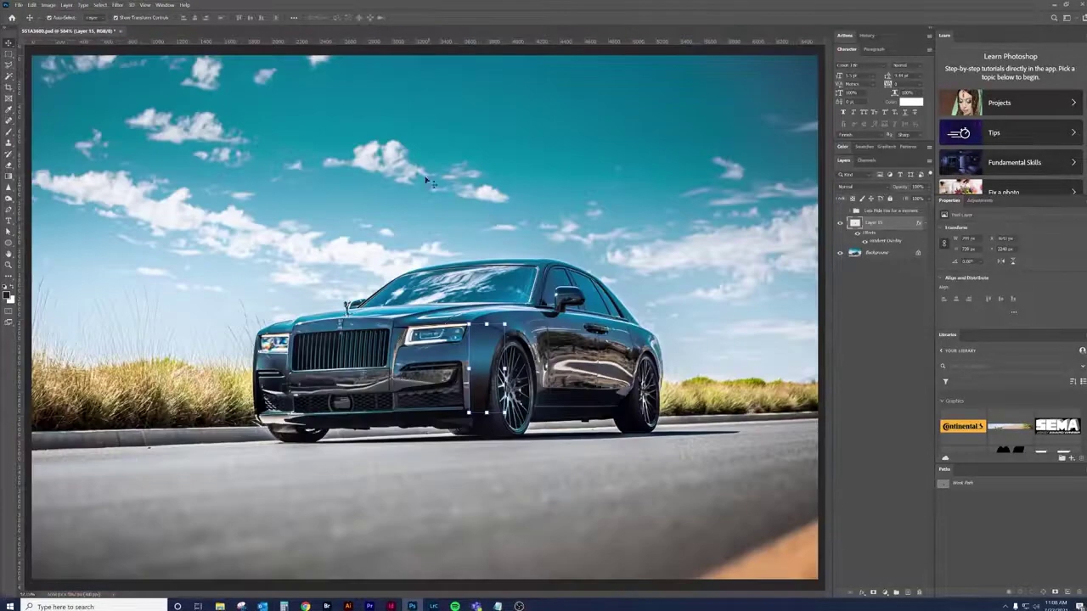
pyautogui.scroll(2, 569, 394)
pyautogui.scroll(2, 569, 394)
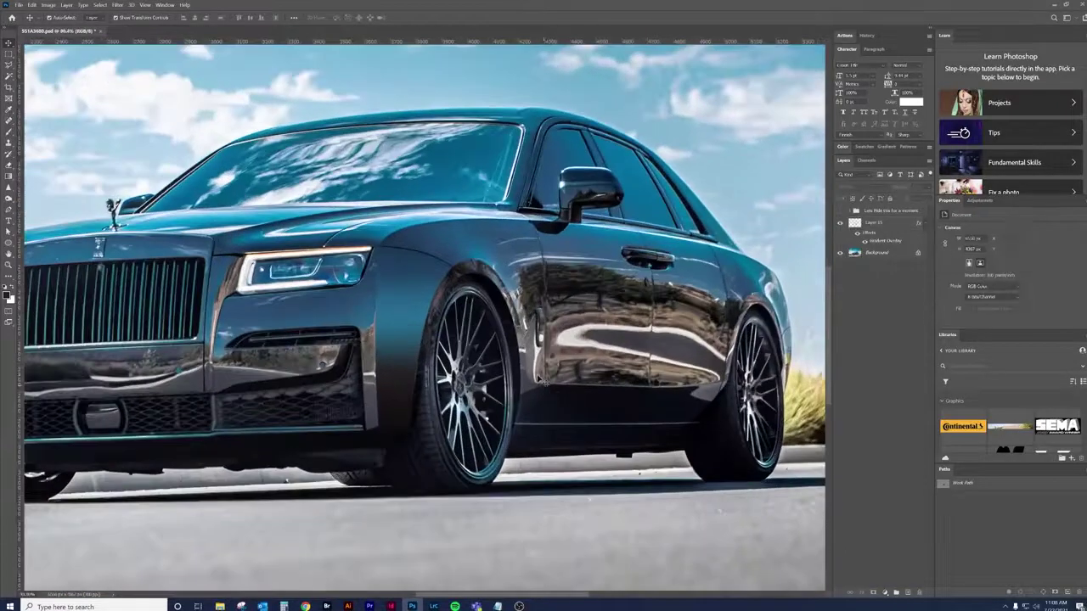
pyautogui.scroll(-2, 467, 371)
pyautogui.click(416, 261)
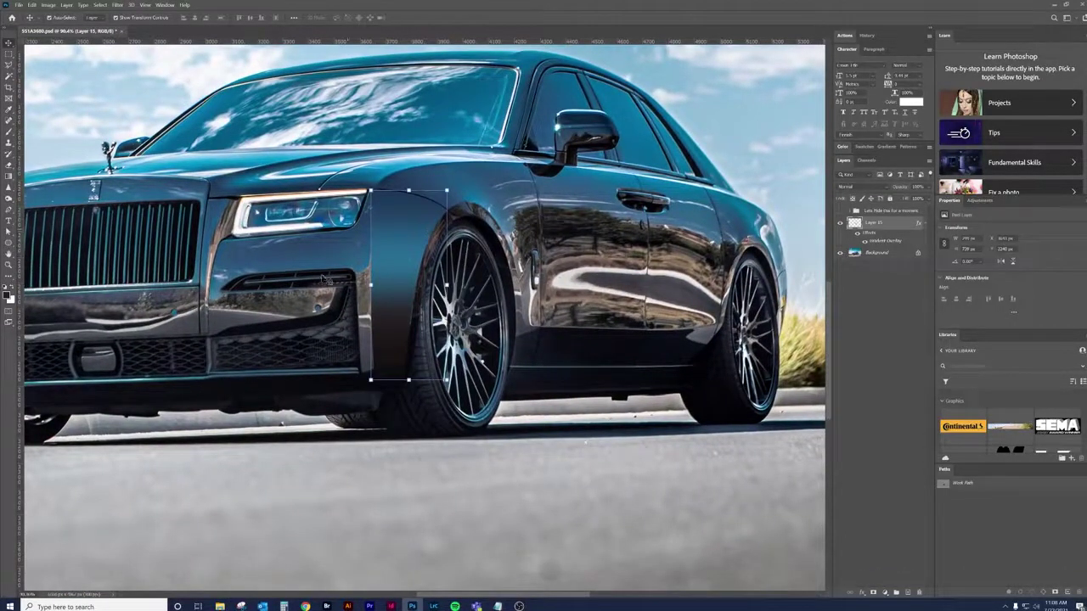
# Duplicate Layer 15 with Ctrl+J and convert the copy for Smart Filters into a smart object.
pyautogui.click(117, 4)
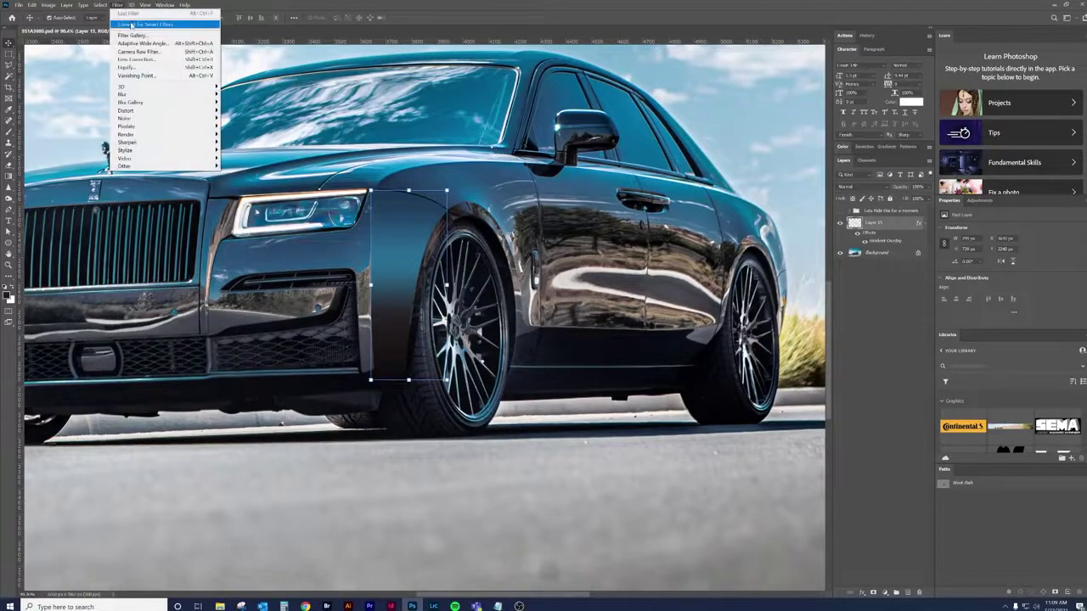
pyautogui.press('Escape')
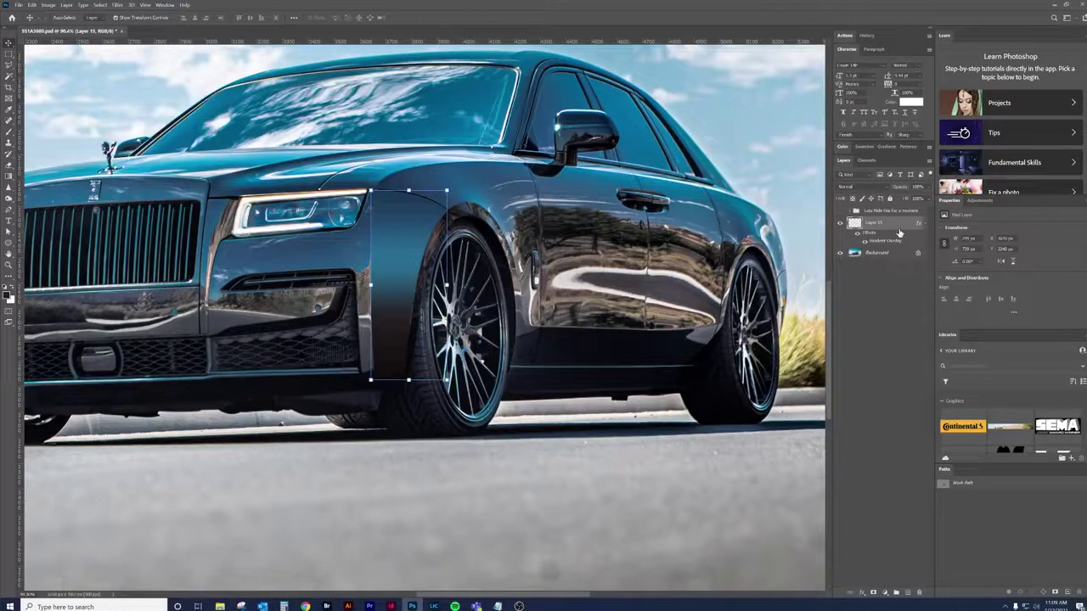
pyautogui.hotkey('ctrl', 'j')
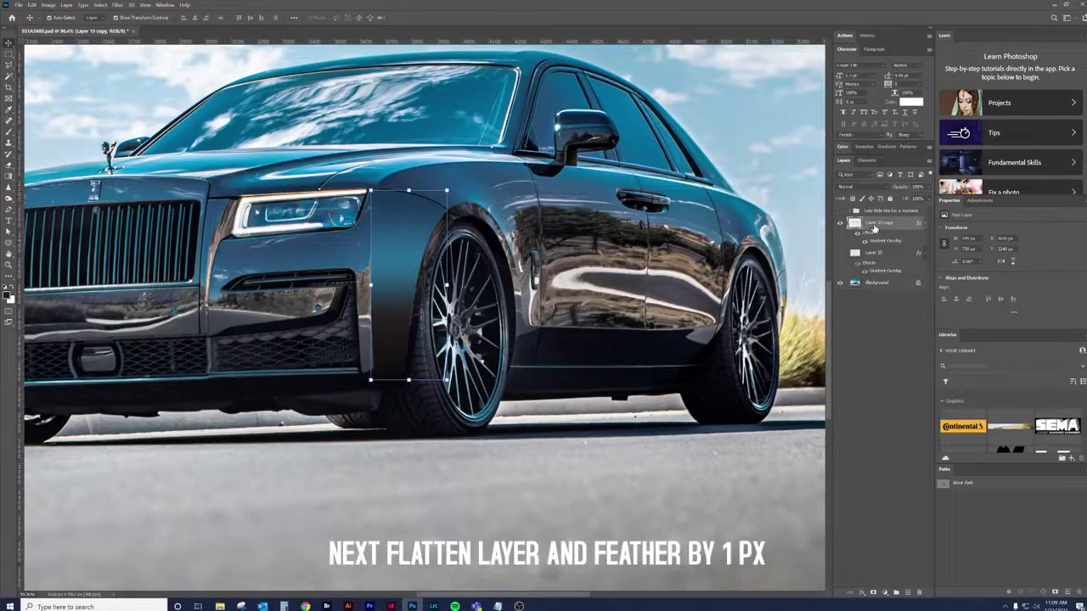
pyautogui.click(121, 6)
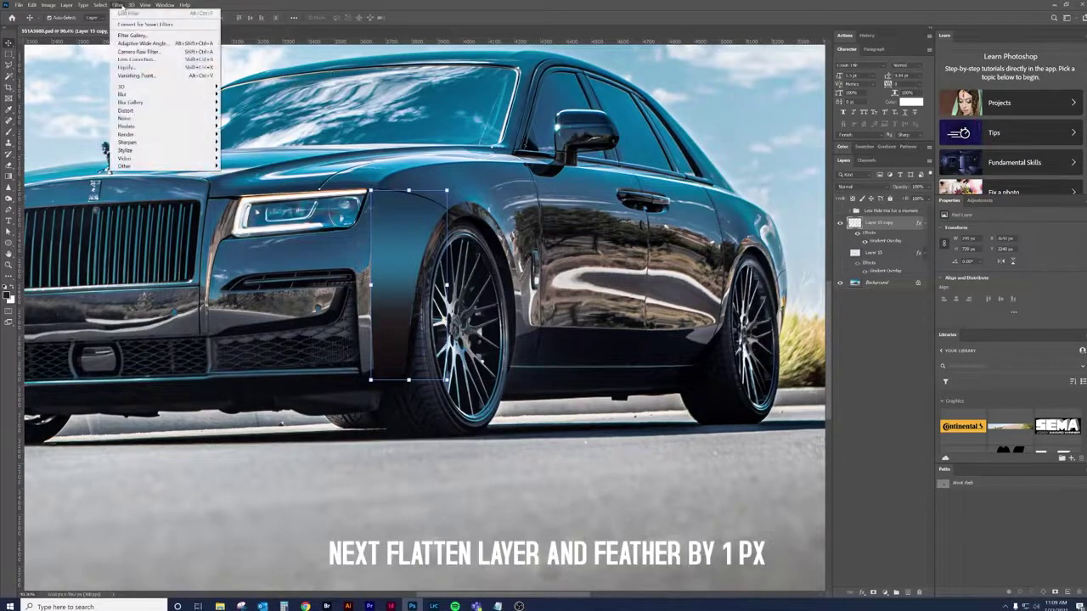
pyautogui.click(134, 25)
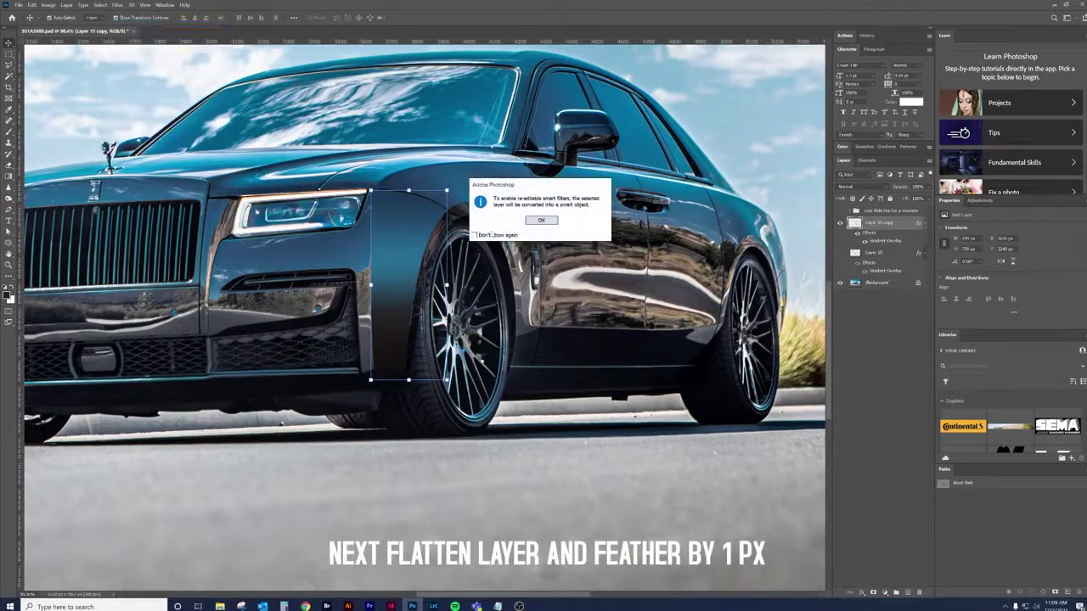
pyautogui.click(541, 221)
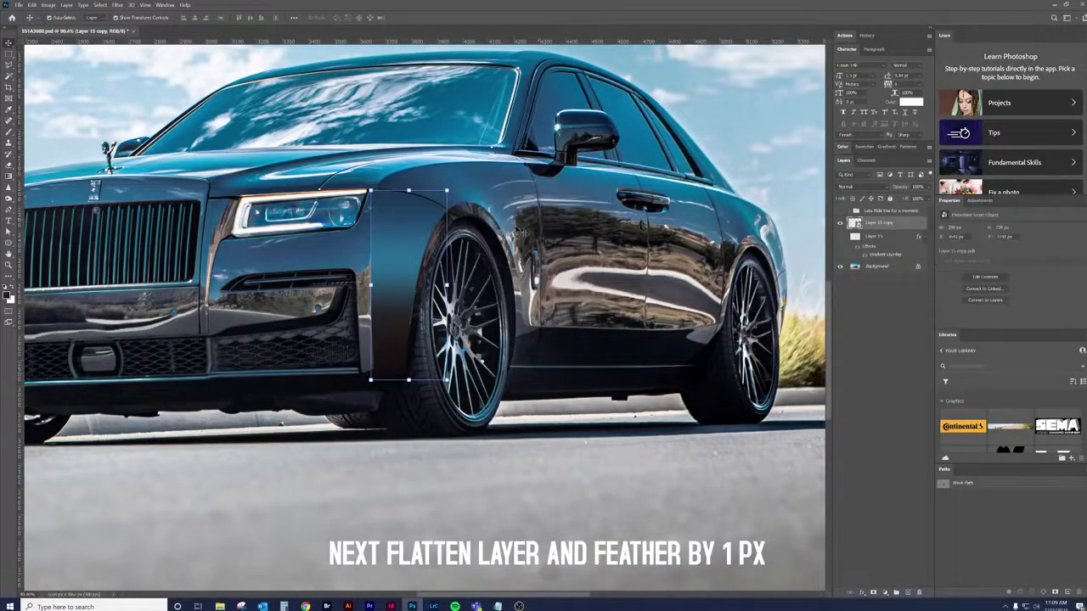
pyautogui.scroll(2, 416, 235)
pyautogui.scroll(2, 416, 235)
# Rasterize the layer style on Layer 15 copy, baking its gradient overlay into pixels.
pyautogui.scroll(2, 399, 216)
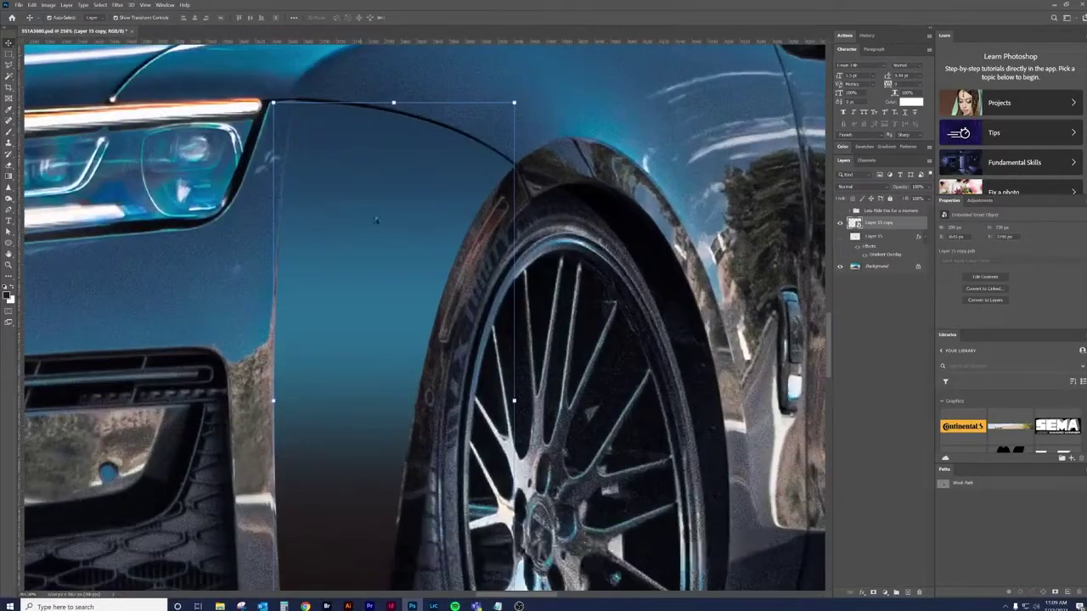
pyautogui.scroll(3, 381, 198)
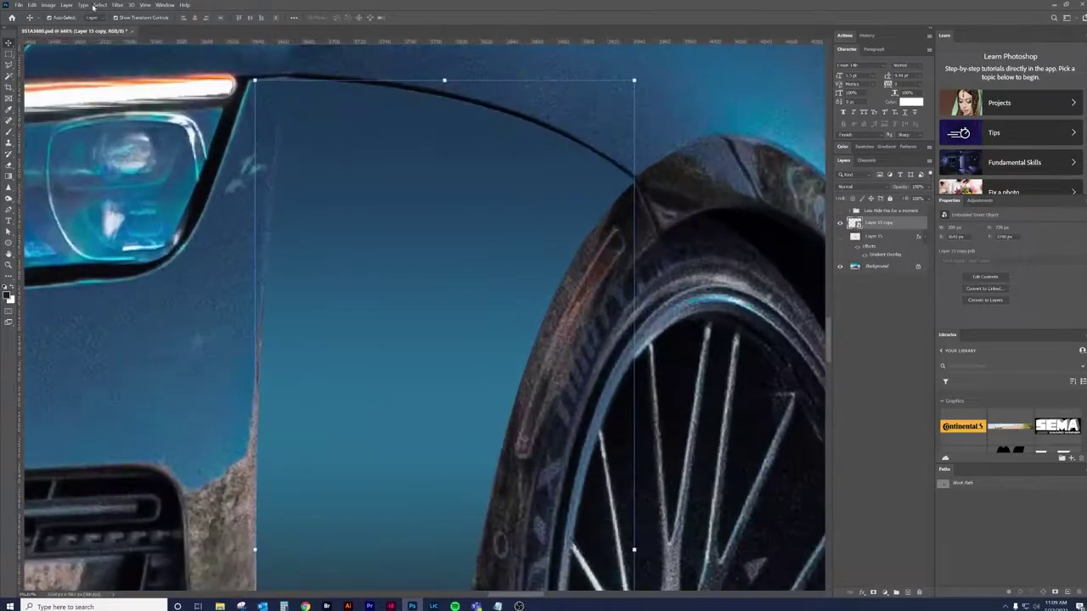
pyautogui.click(96, 5)
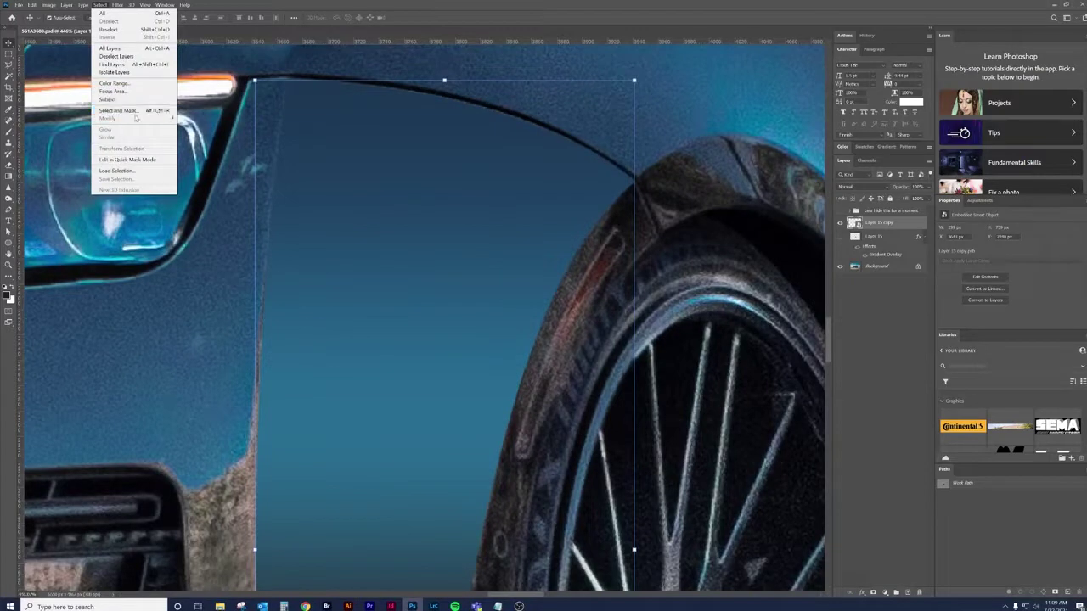
pyautogui.click(886, 223)
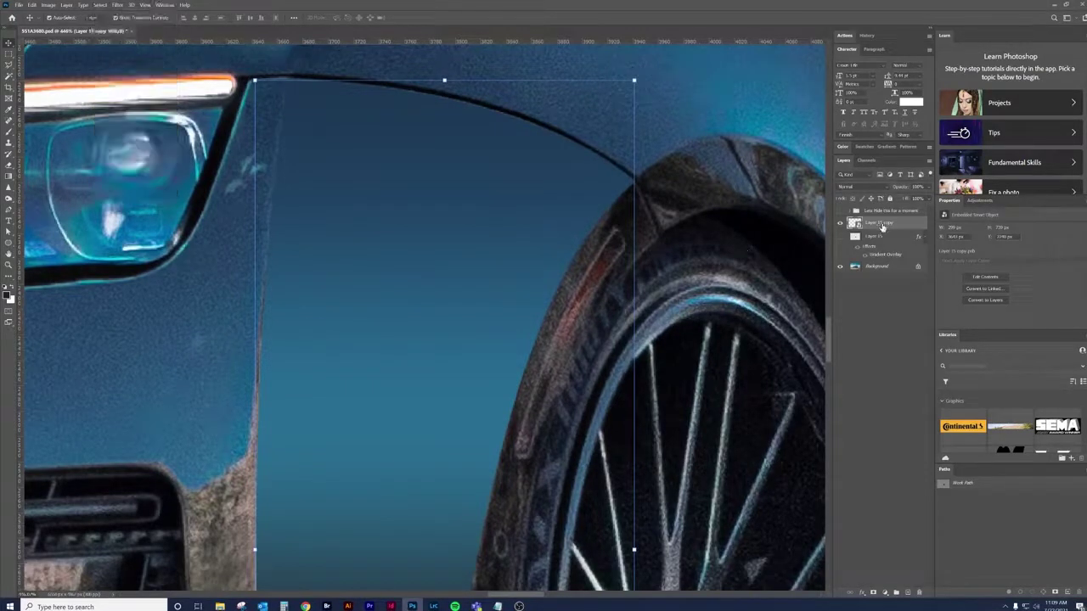
pyautogui.click(876, 226)
pyautogui.click(100, 5)
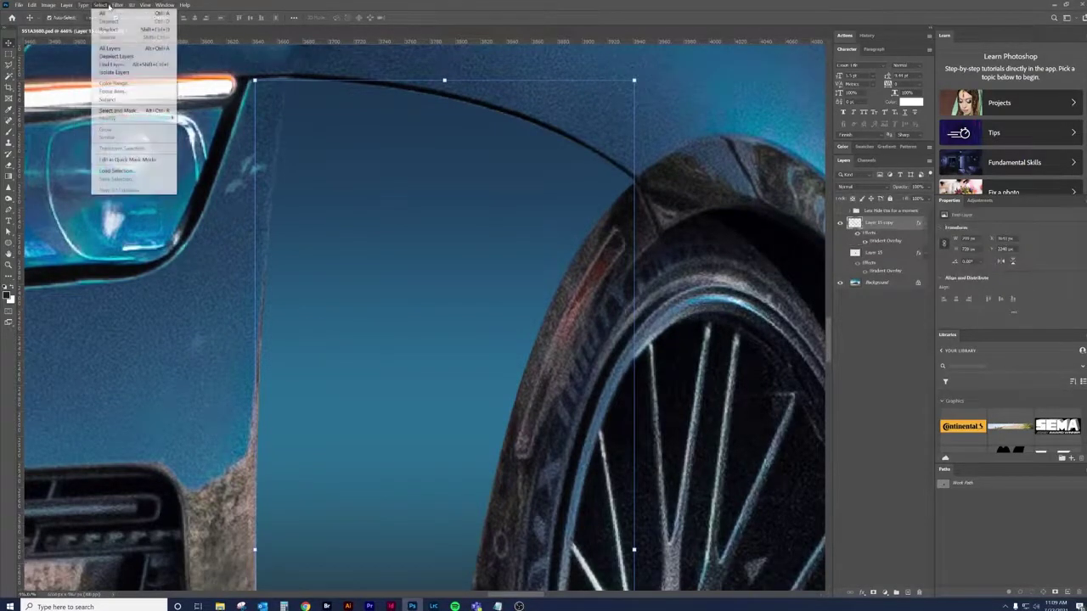
pyautogui.rightClick(883, 224)
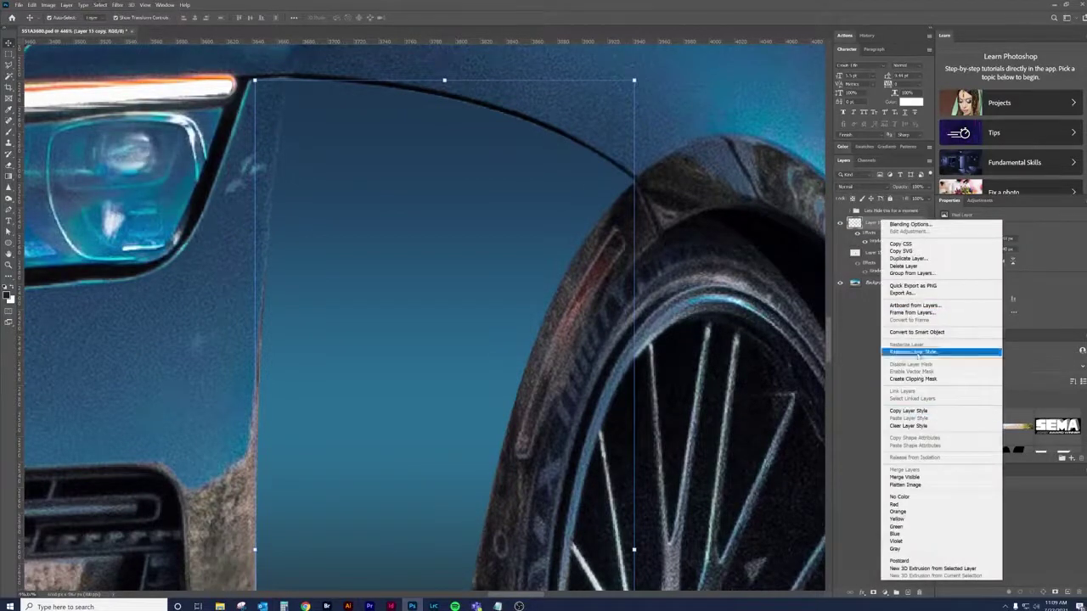
pyautogui.click(924, 352)
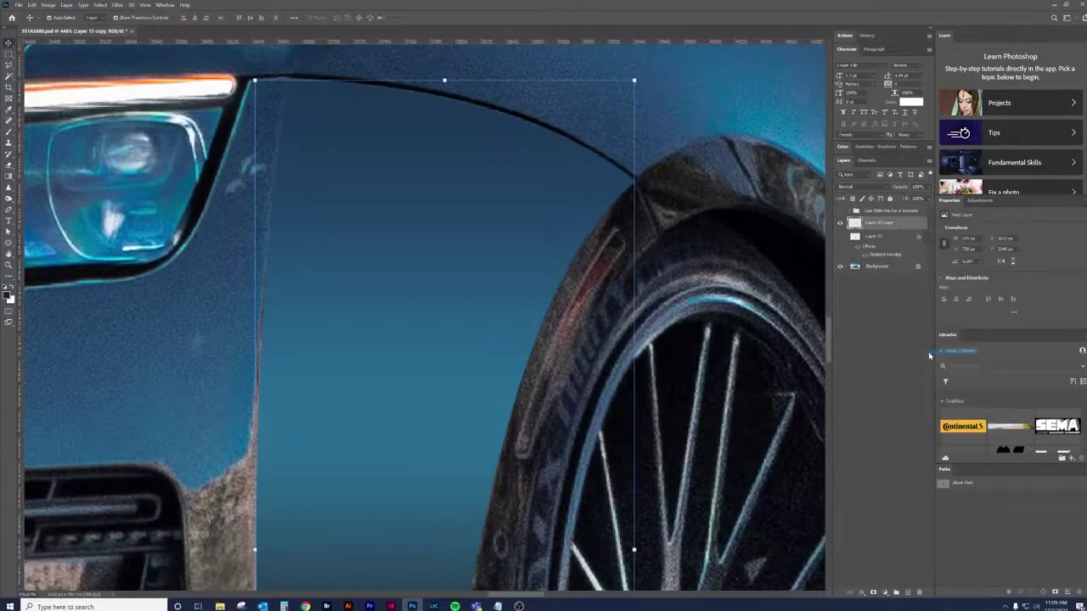
# Load the Layer 15 copy panel outline as an active selection.
pyautogui.click(99, 5)
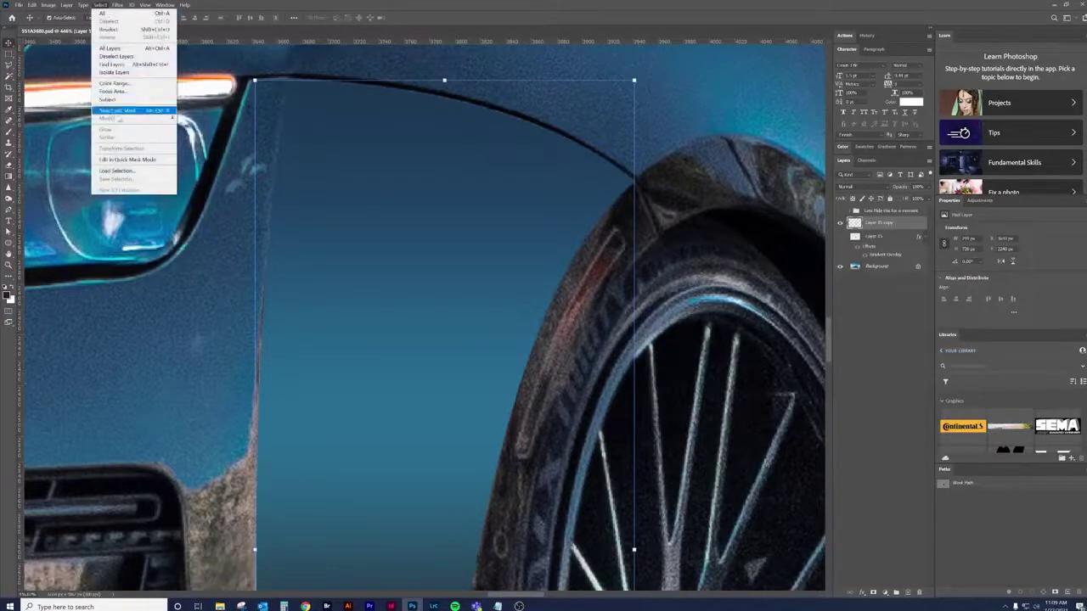
pyautogui.click(845, 227)
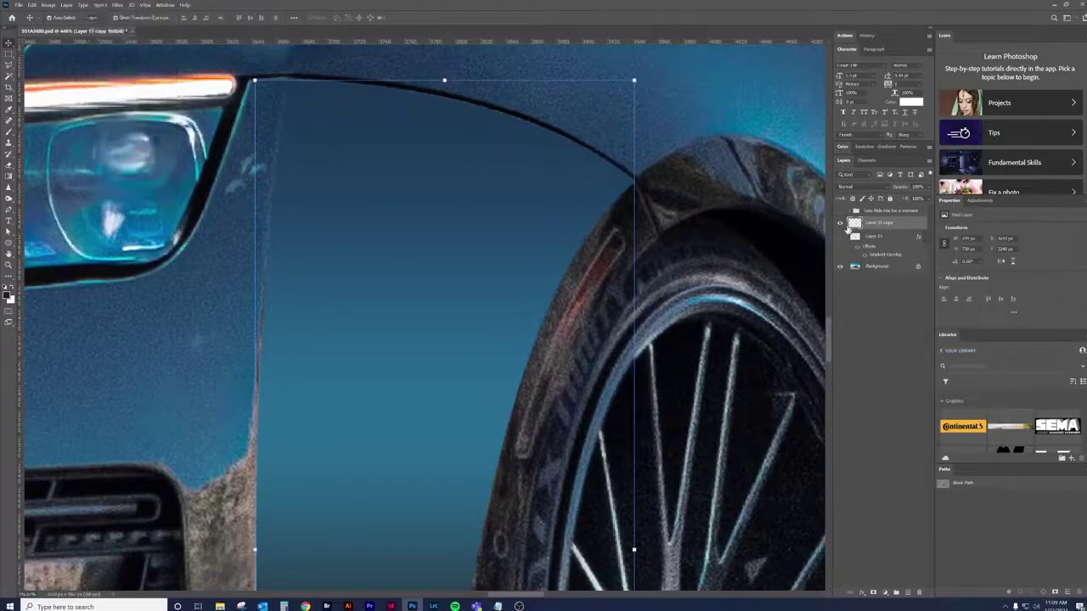
pyautogui.click(840, 223)
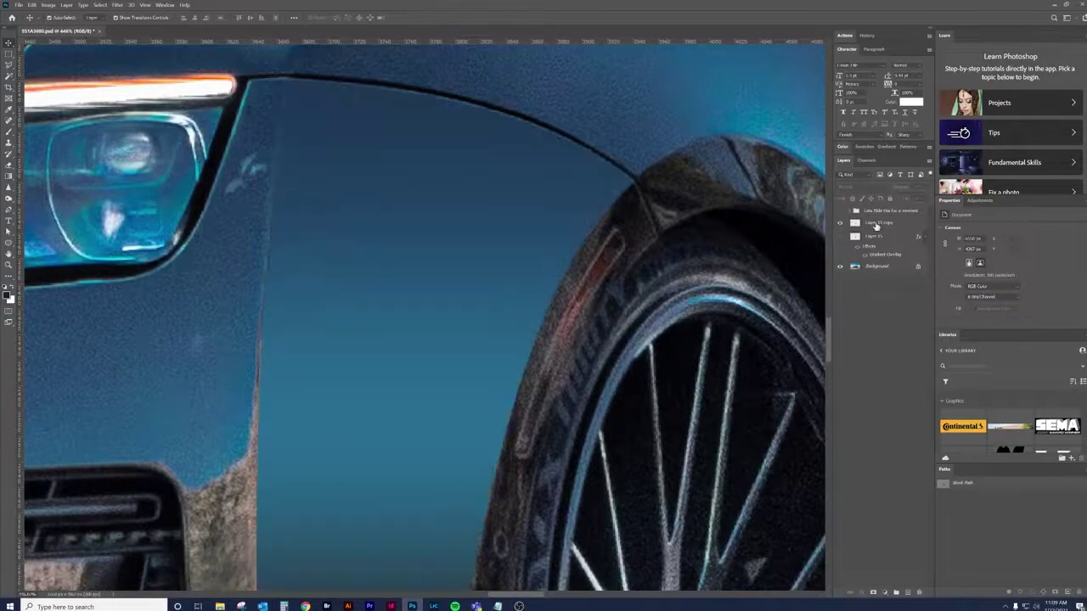
pyautogui.click(879, 223)
pyautogui.click(113, 5)
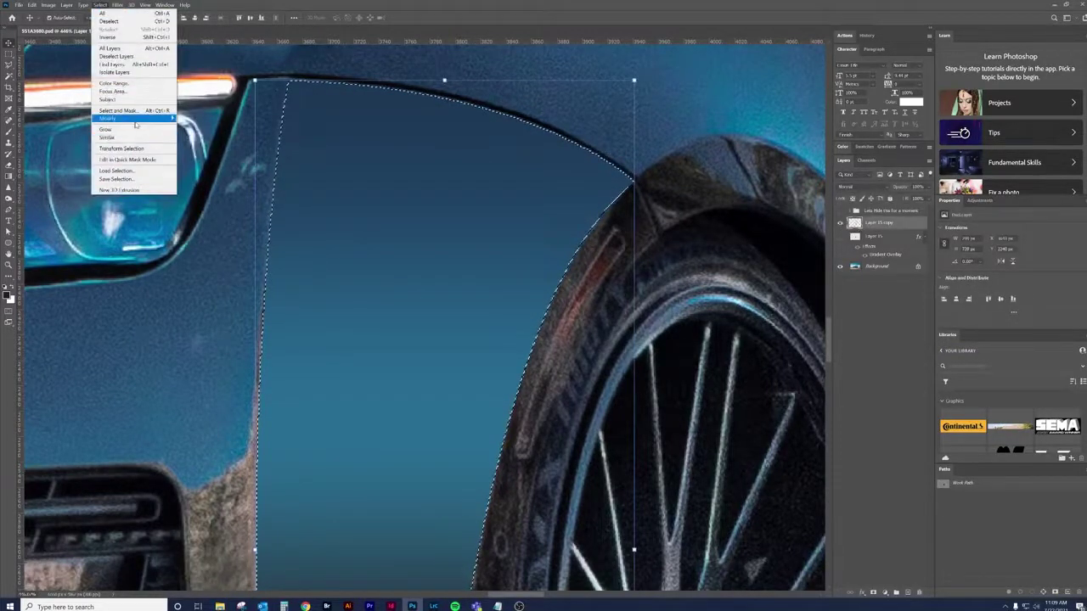
# Feather the panel selection by 1 px, clear it with Delete, and deselect.
pyautogui.moveTo(108, 118)
pyautogui.click(218, 152)
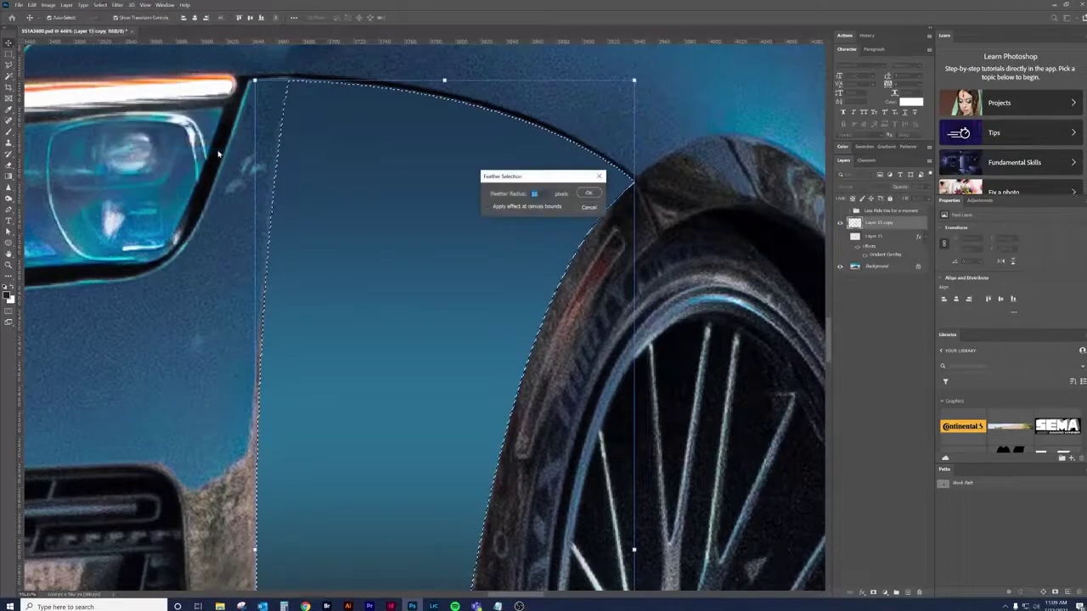
pyautogui.write('1')
pyautogui.press('Return')
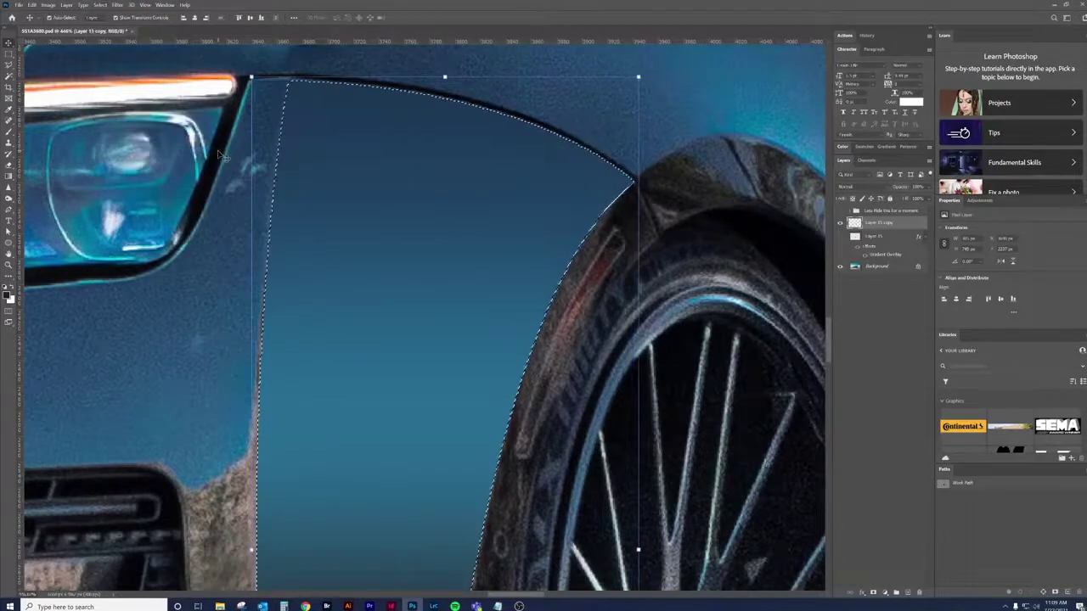
pyautogui.press('Delete')
pyautogui.hotkey('ctrl', 'd')
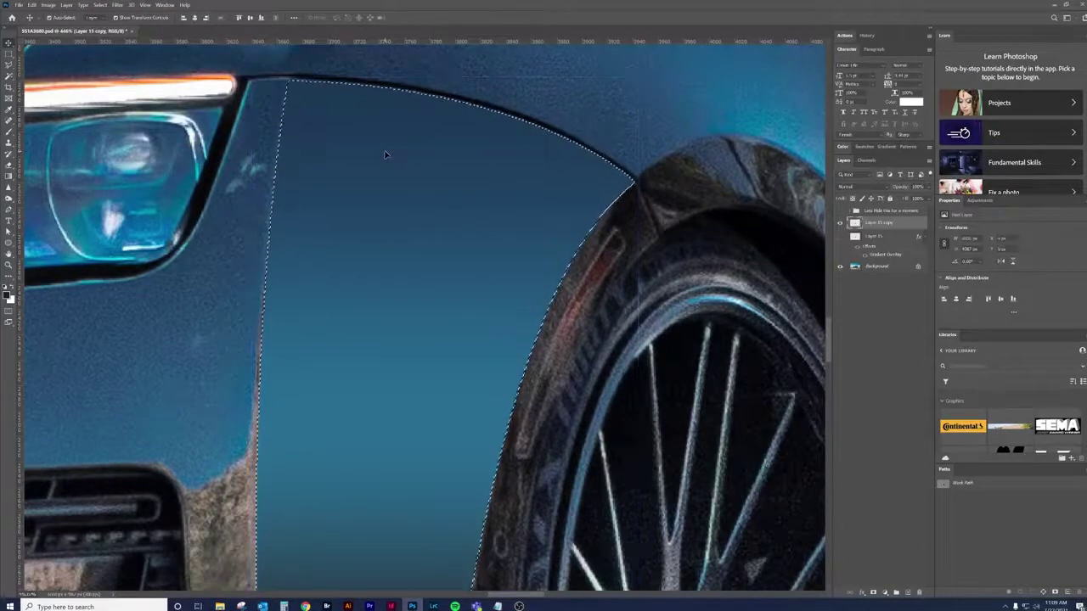
# Zoom and pan to inspect the softened panel edge near the headlight and wheel arch.
pyautogui.scroll(3, 585, 278)
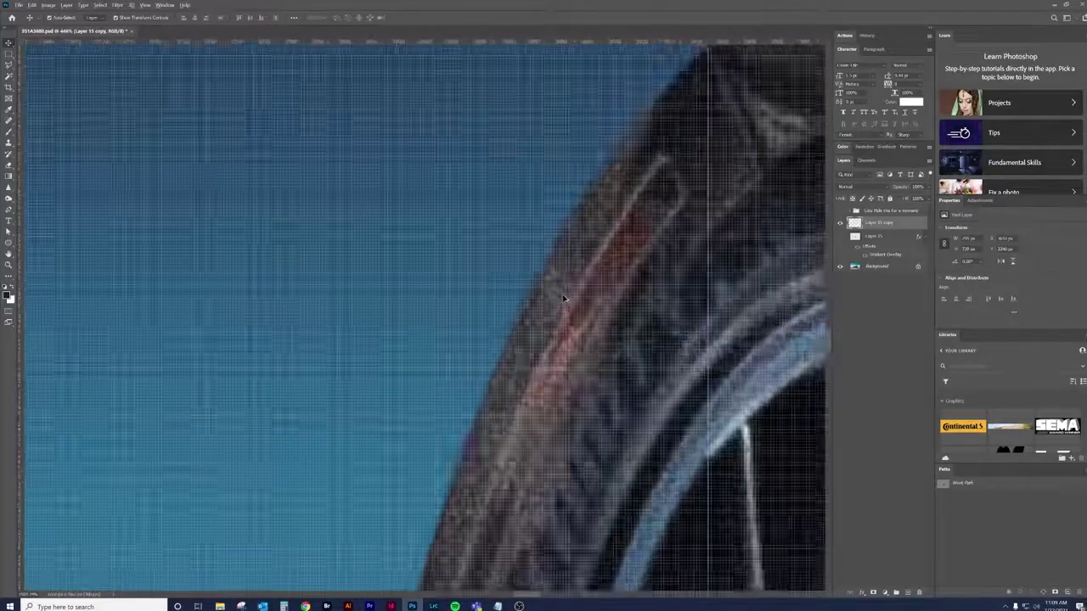
pyautogui.scroll(2, 563, 291)
pyautogui.scroll(-3, 514, 334)
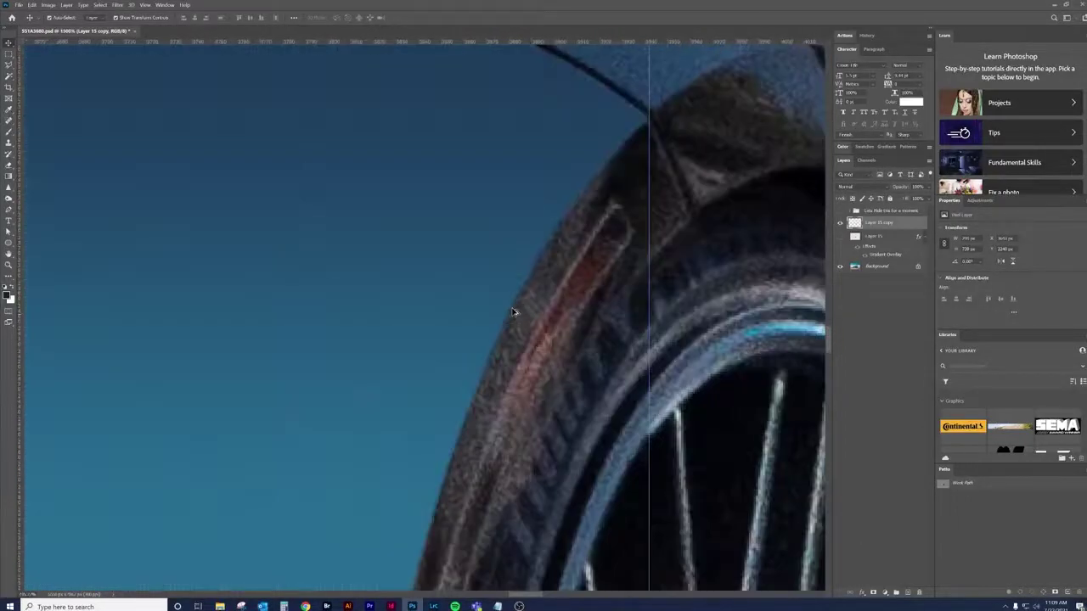
pyautogui.scroll(-2, 509, 311)
pyautogui.moveTo(485, 303)
pyautogui.mouseDown()
pyautogui.moveTo(461, 275)
pyautogui.moveTo(619, 272)
pyautogui.mouseUp()
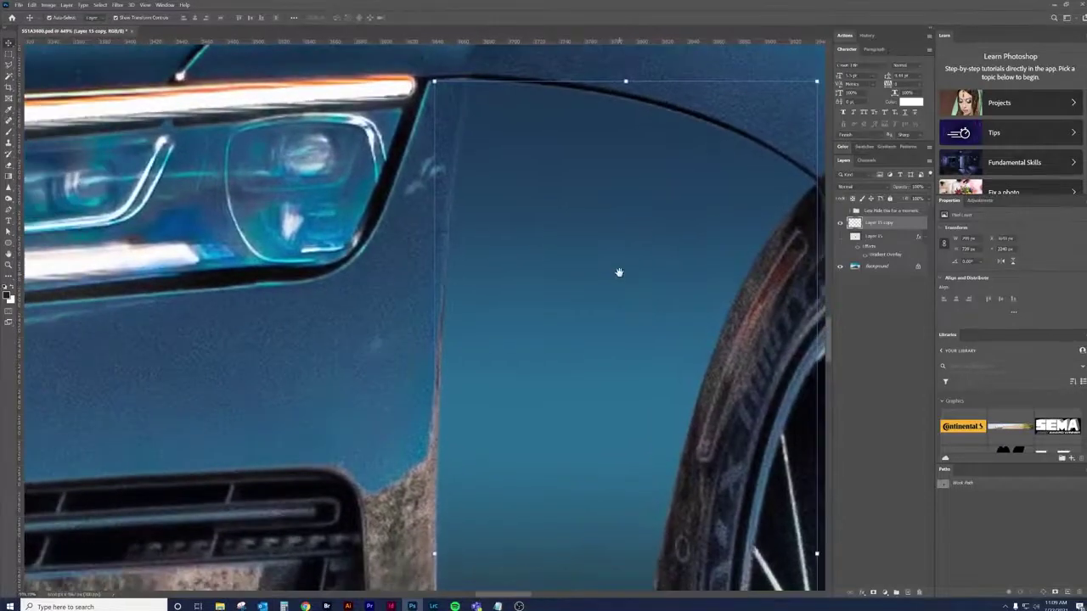
pyautogui.scroll(1, 492, 303)
pyautogui.scroll(1, 492, 283)
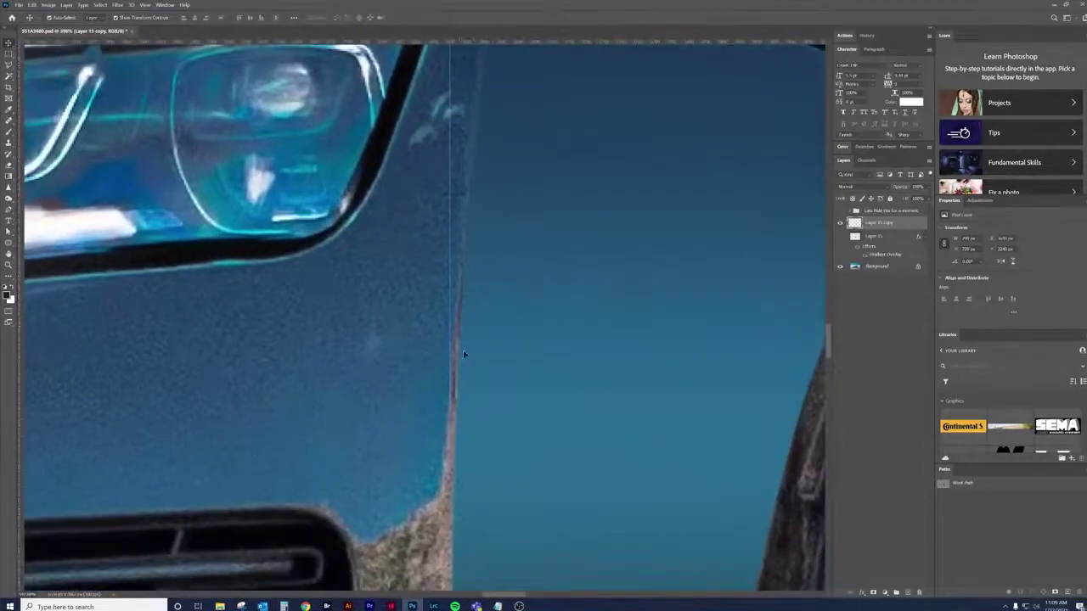
pyautogui.scroll(-1, 451, 297)
pyautogui.moveTo(529, 274); pyautogui.dragTo(519, 306)
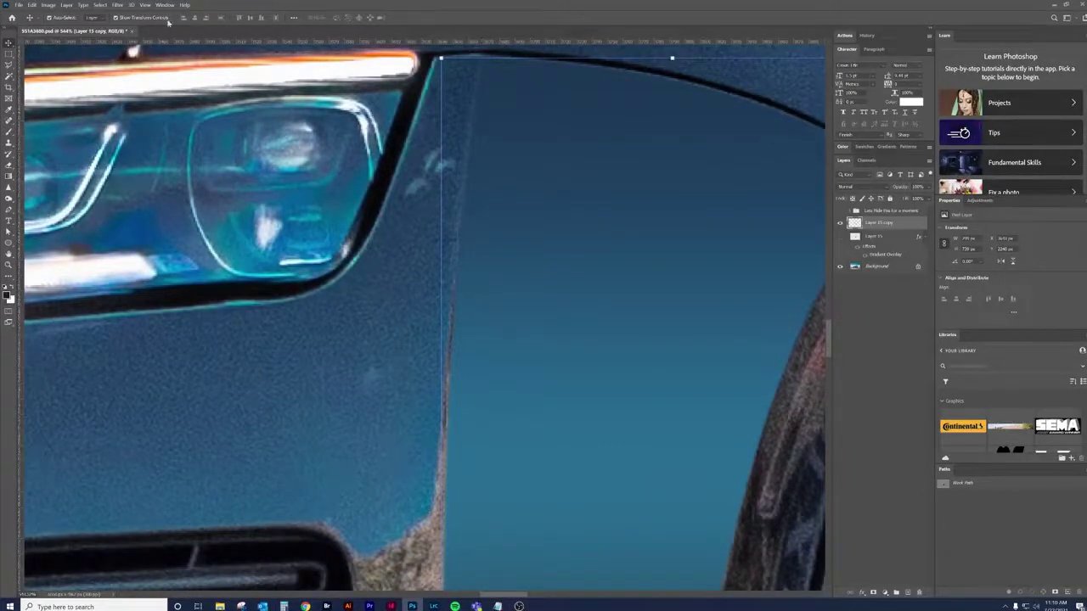
# Convert the feathered Layer 15 copy to a smart object and bring up the Add Noise filter.
pyautogui.click(117, 4)
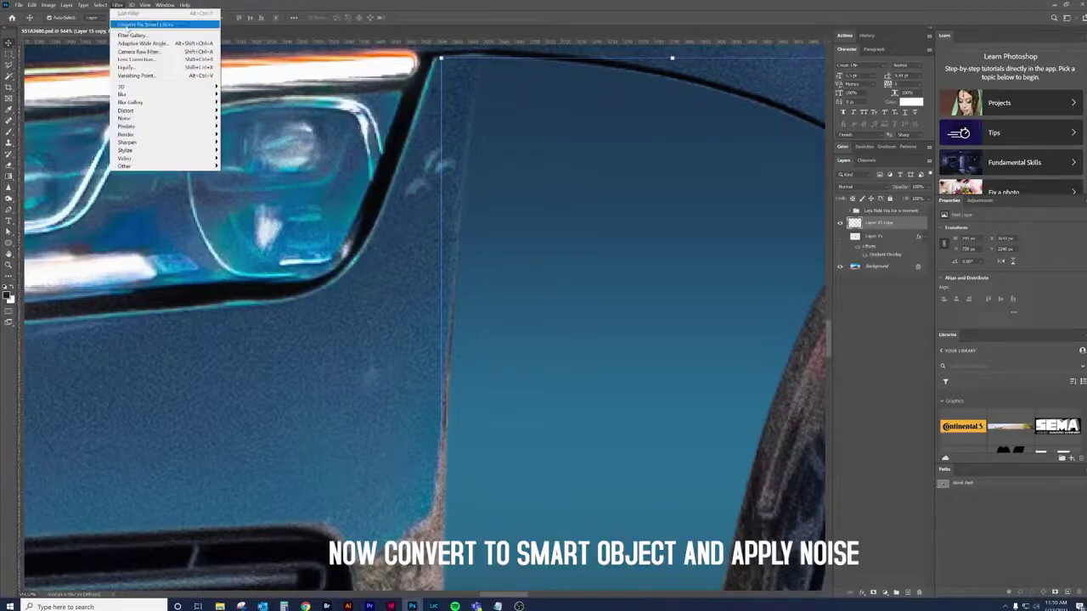
pyautogui.click(125, 24)
pyautogui.click(118, 5)
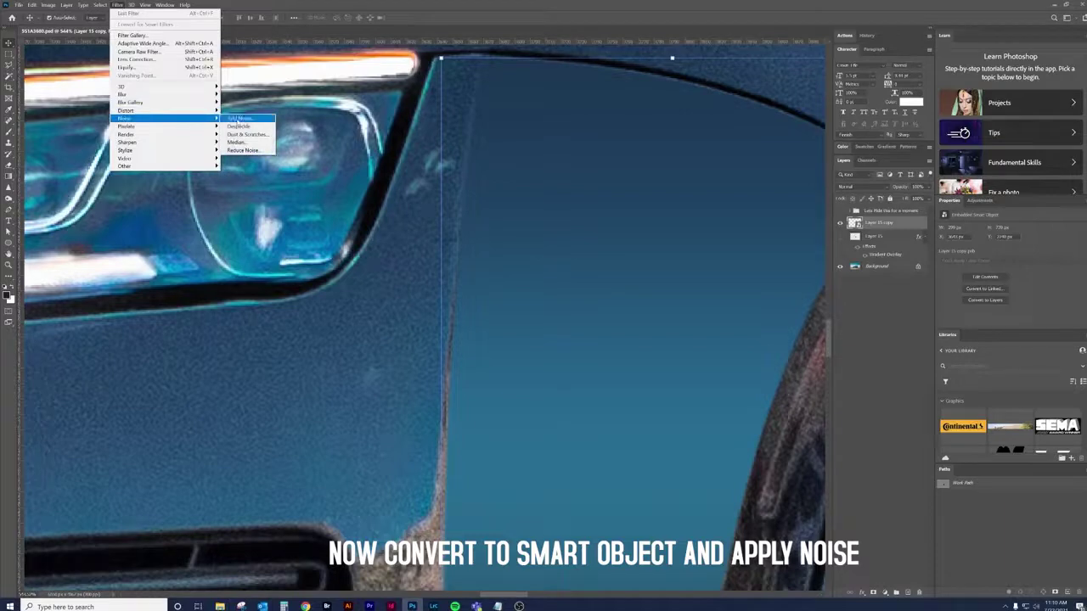
pyautogui.click(240, 118)
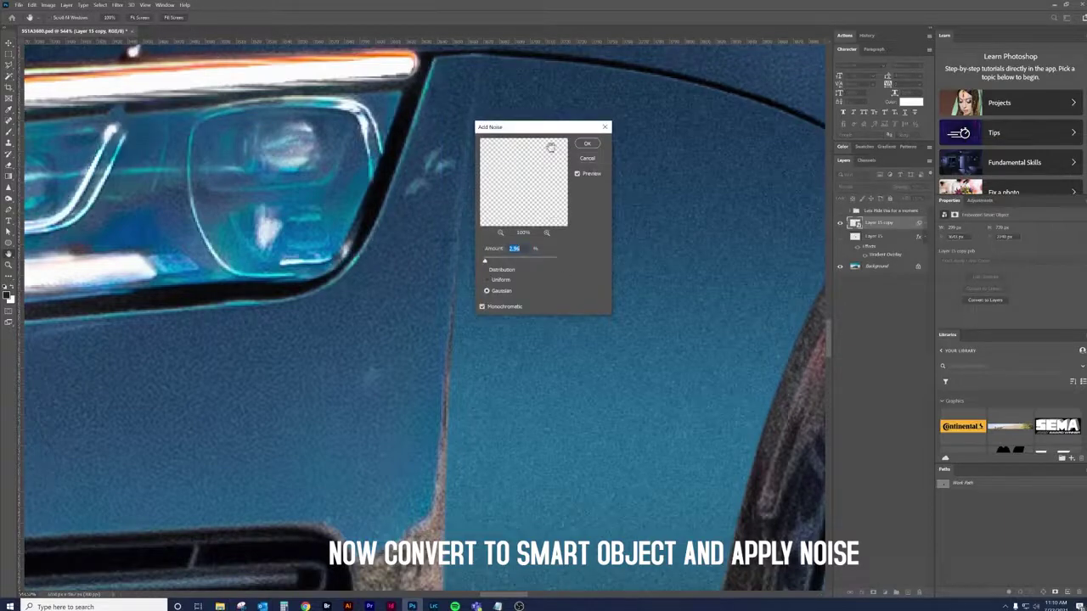
# Apply Add Noise at about 4.38%, Uniform and Monochromatic, to the fender panel.
pyautogui.moveTo(526, 126); pyautogui.dragTo(630, 121)
pyautogui.moveTo(588, 255); pyautogui.dragTo(574, 259)
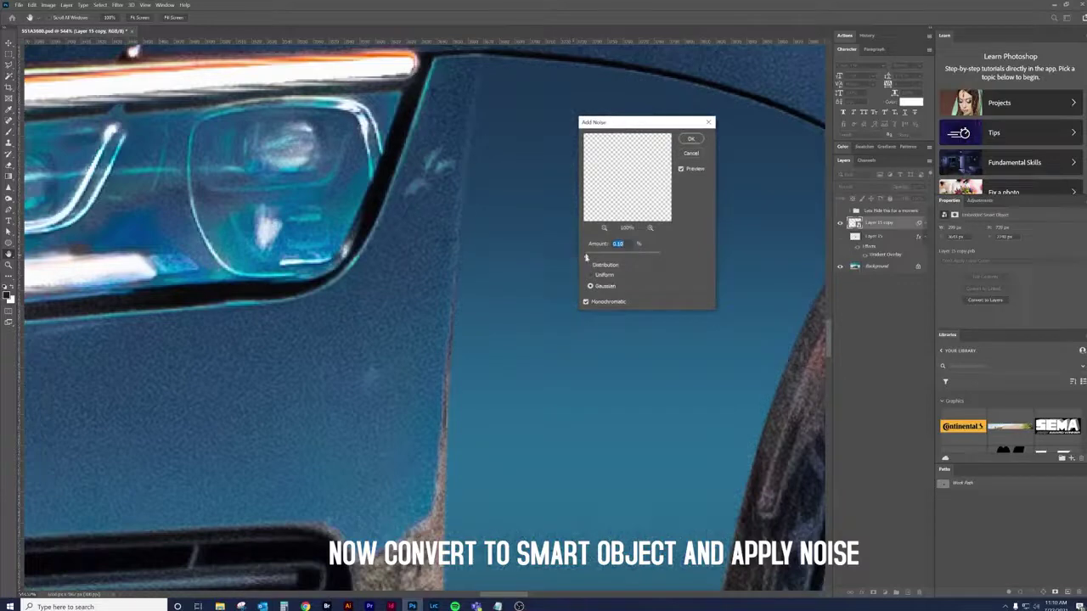
pyautogui.moveTo(586, 257); pyautogui.dragTo(589, 258)
pyautogui.click(597, 276)
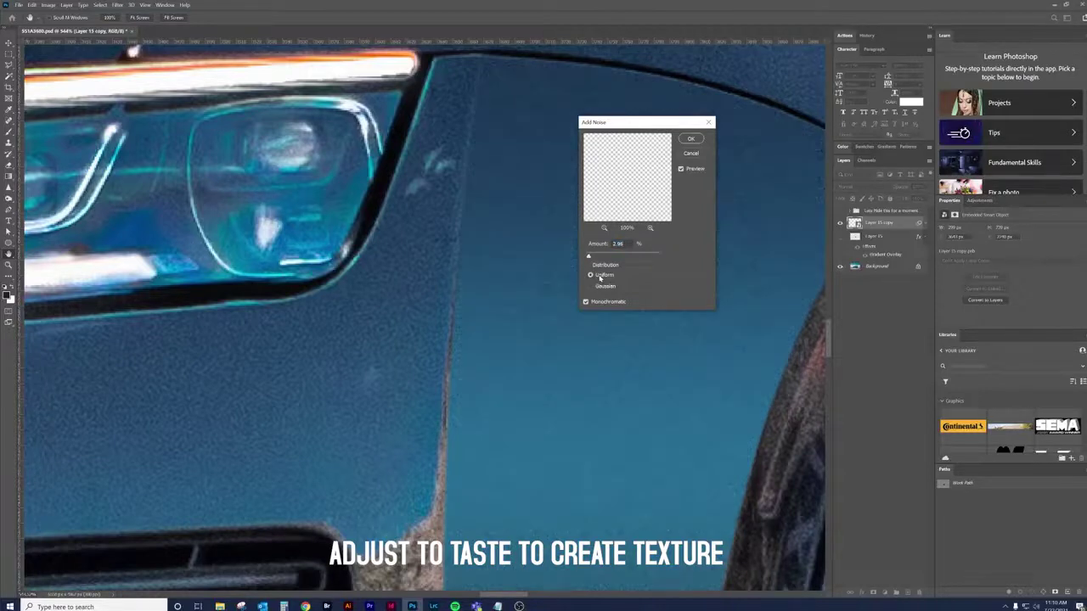
pyautogui.moveTo(593, 258); pyautogui.dragTo(590, 258)
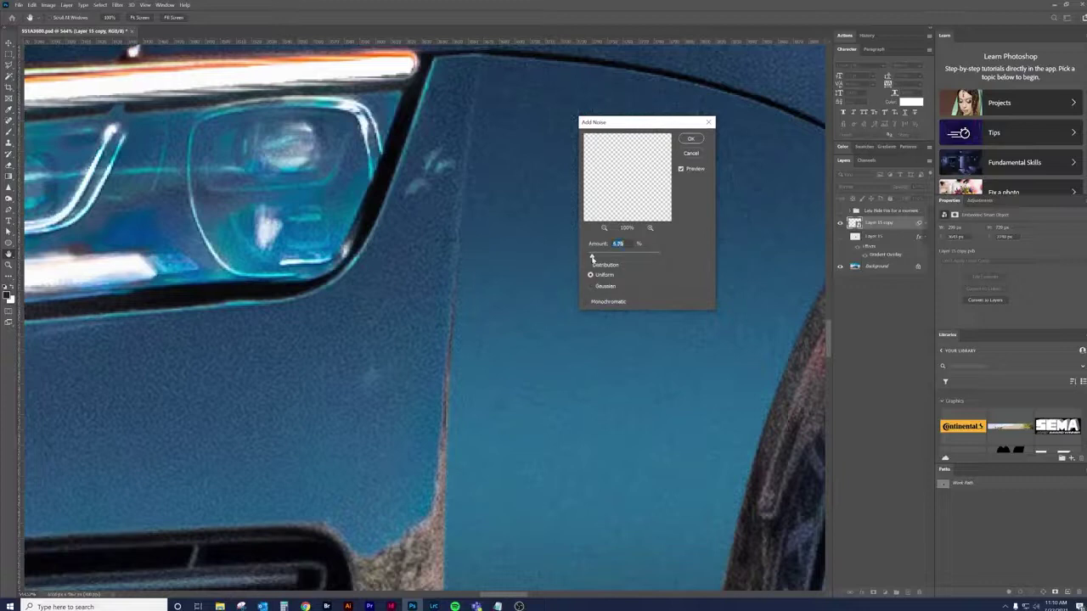
pyautogui.click(586, 303)
pyautogui.moveTo(591, 258); pyautogui.dragTo(590, 258)
pyautogui.click(693, 139)
pyautogui.rightClick(626, 187)
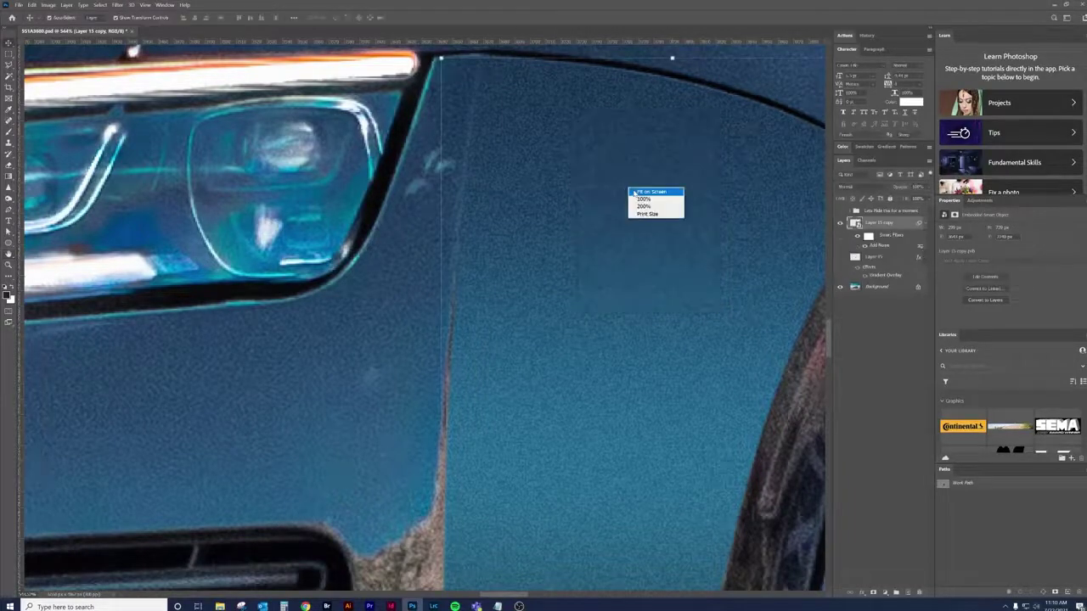
pyautogui.click(645, 192)
pyautogui.scroll(2, 561, 403)
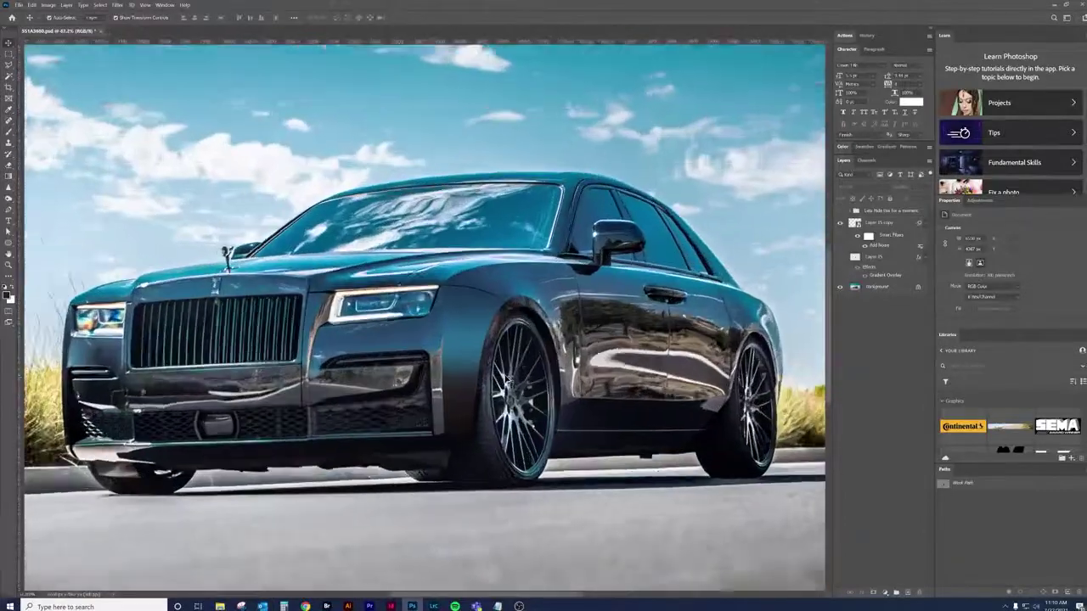
pyautogui.scroll(2, 562, 404)
pyautogui.scroll(1, 561, 404)
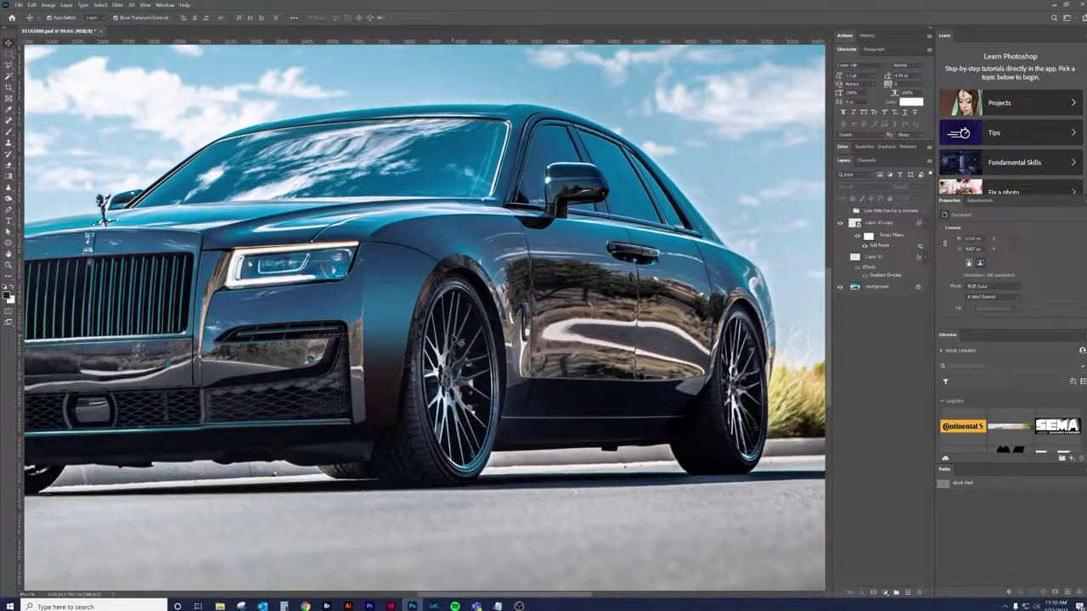
pyautogui.scroll(1, 453, 337)
pyautogui.scroll(1, 454, 337)
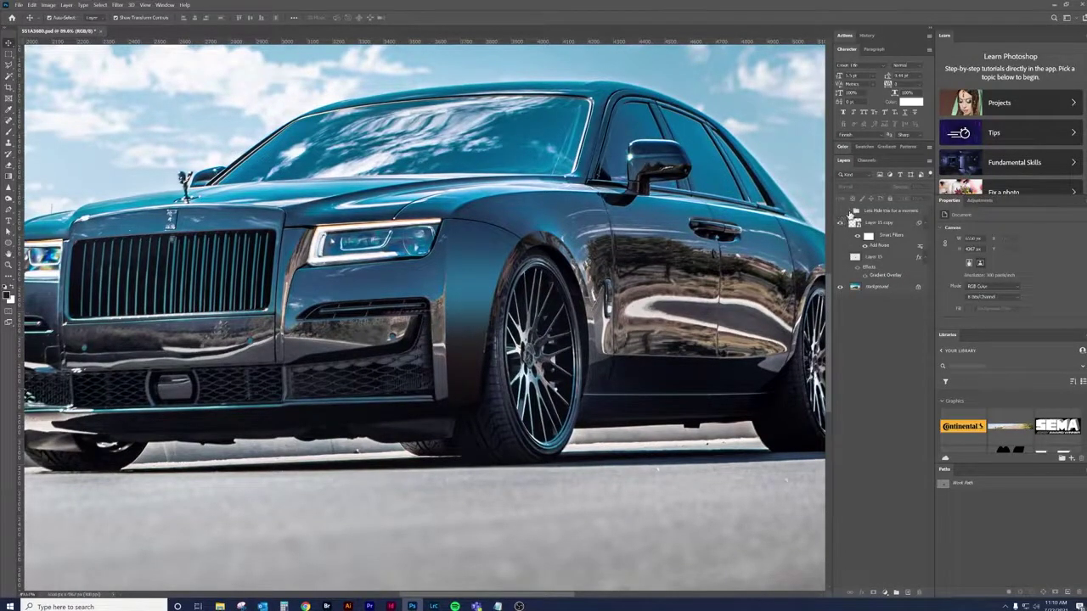
# Expand the hidden group and Group 1, and turn on the door, side and fender panel layers.
pyautogui.click(853, 211)
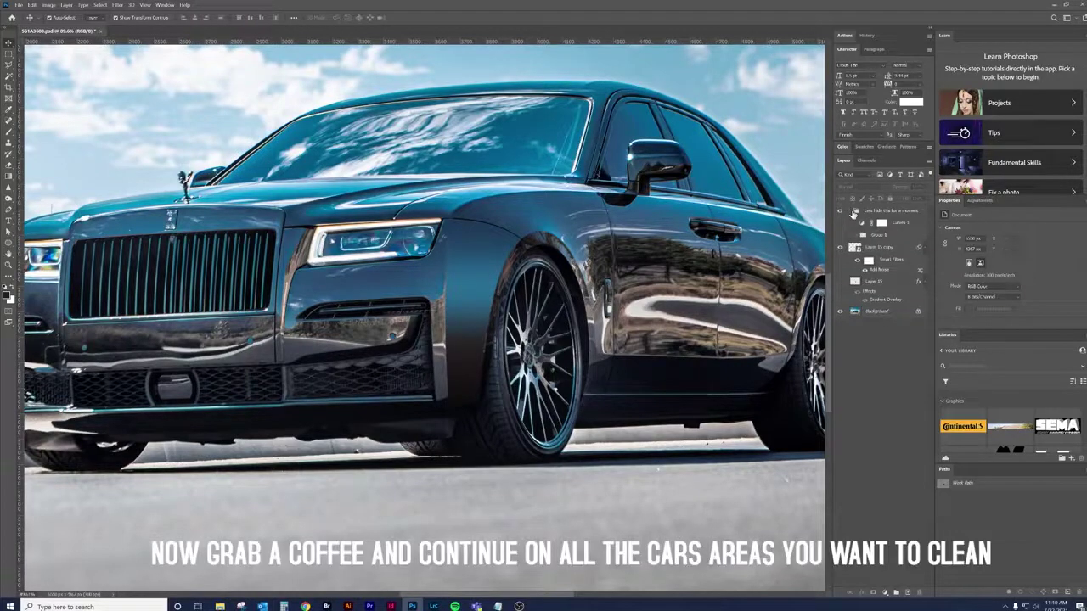
pyautogui.click(863, 235)
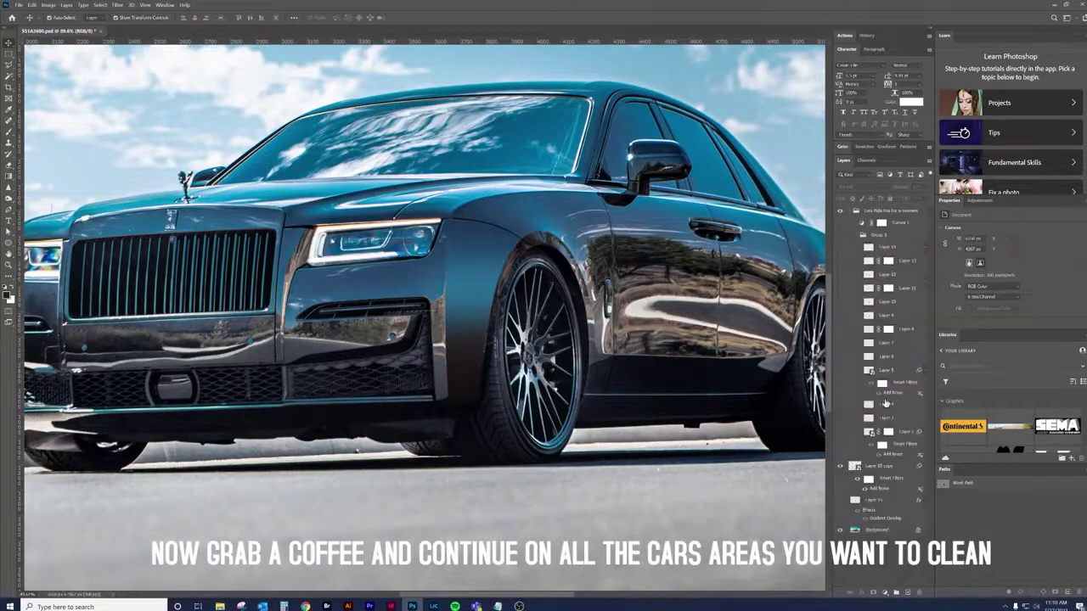
pyautogui.click(840, 432)
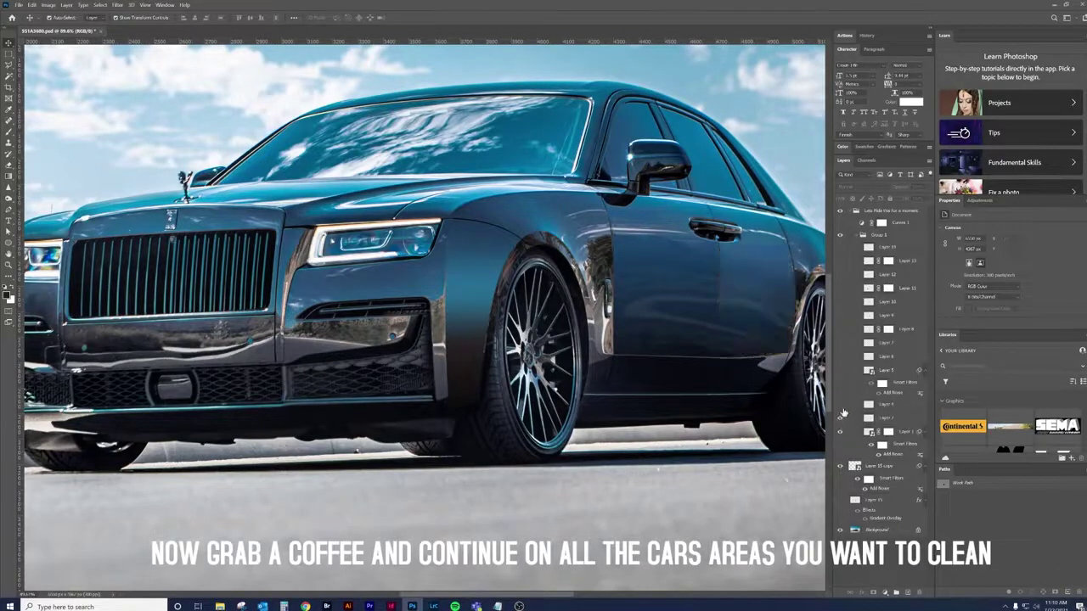
pyautogui.click(840, 417)
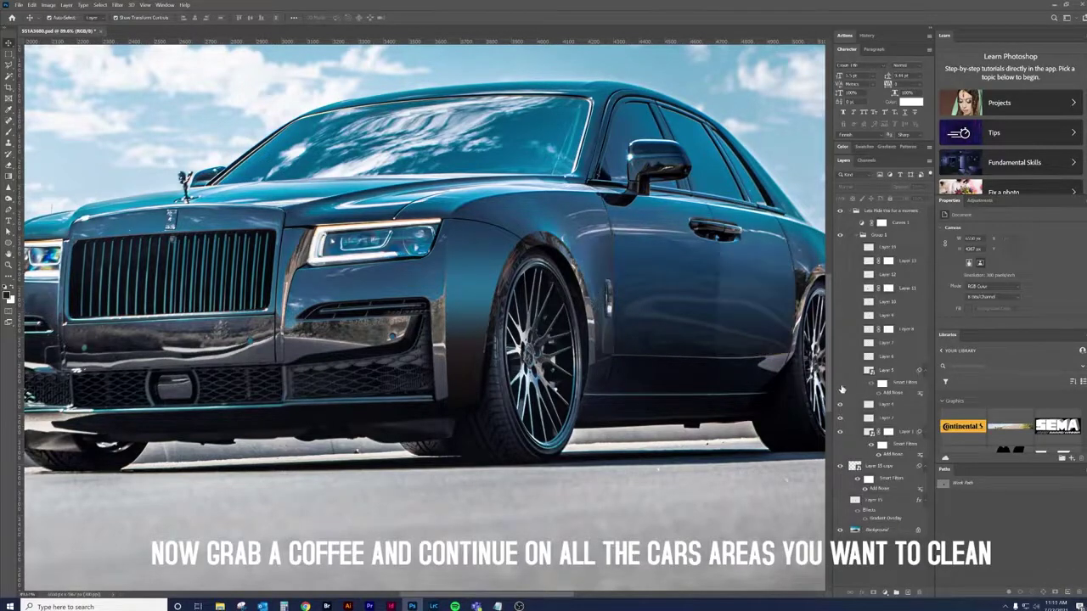
pyautogui.click(840, 364)
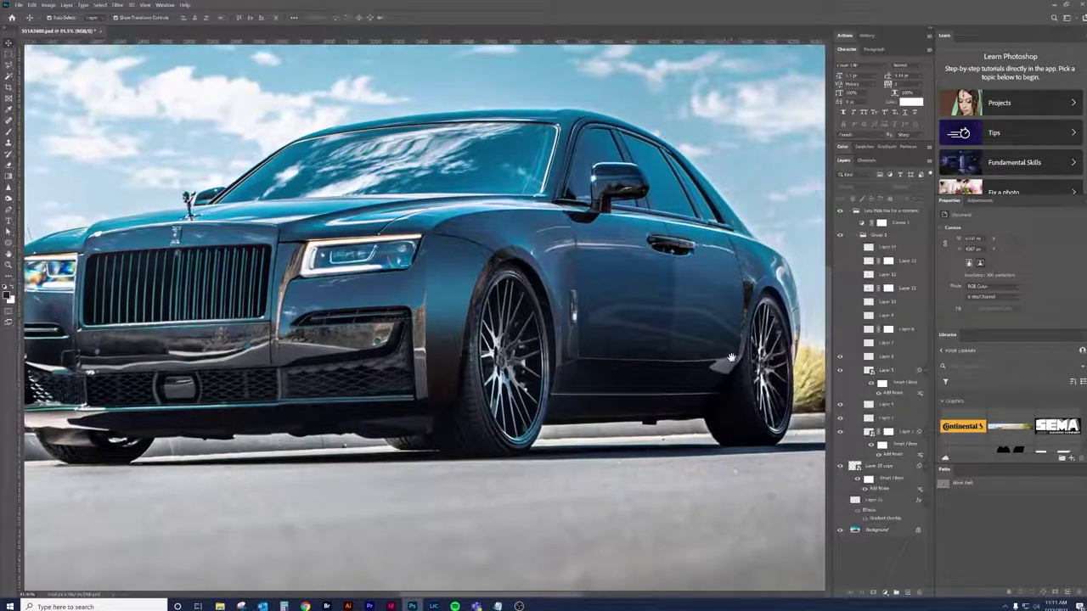
pyautogui.click(840, 330)
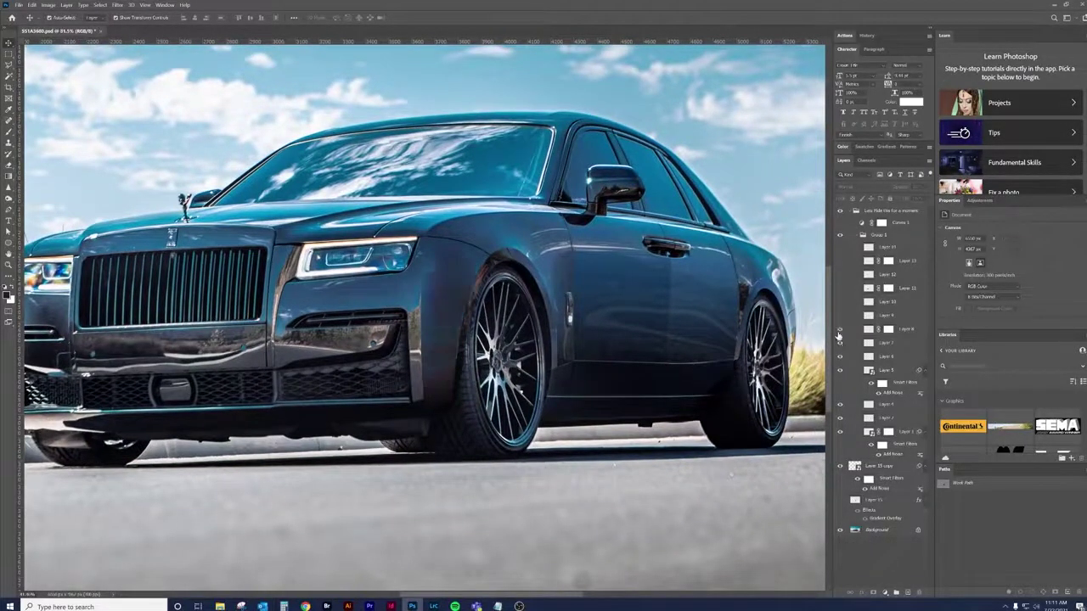
pyautogui.click(840, 330)
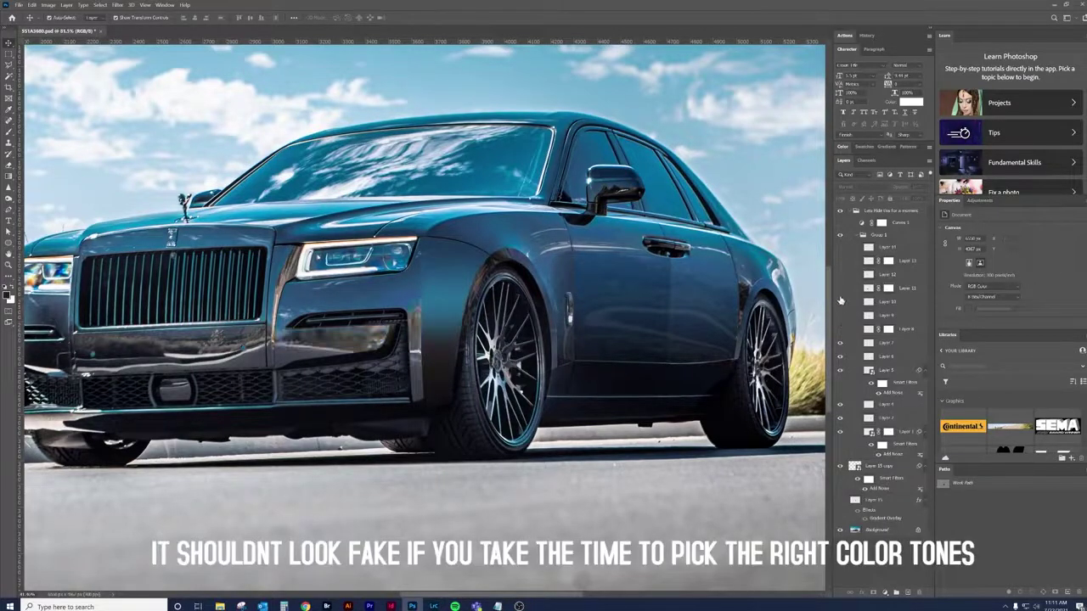
# Show Layers 11, 12, 13 and the side-mirror panel, then fit the image on screen.
pyautogui.click(840, 293)
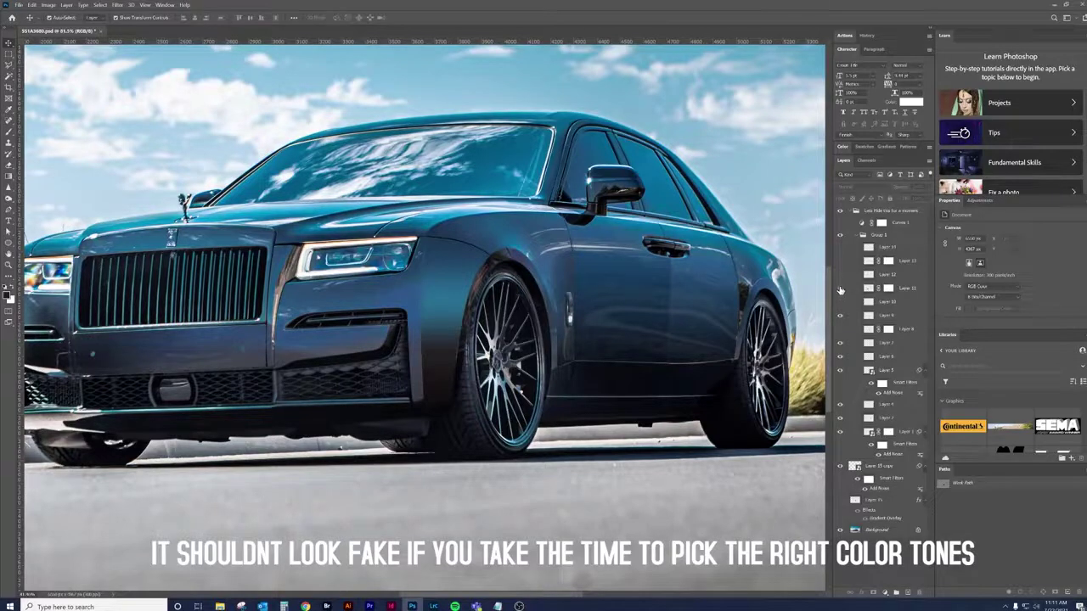
pyautogui.click(839, 274)
pyautogui.click(839, 262)
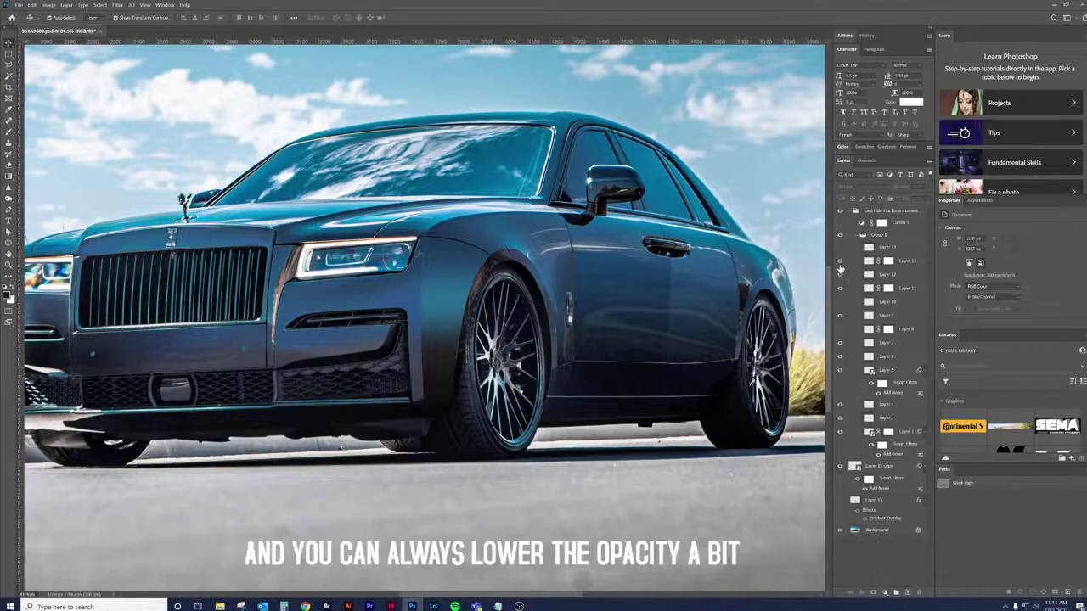
pyautogui.click(840, 248)
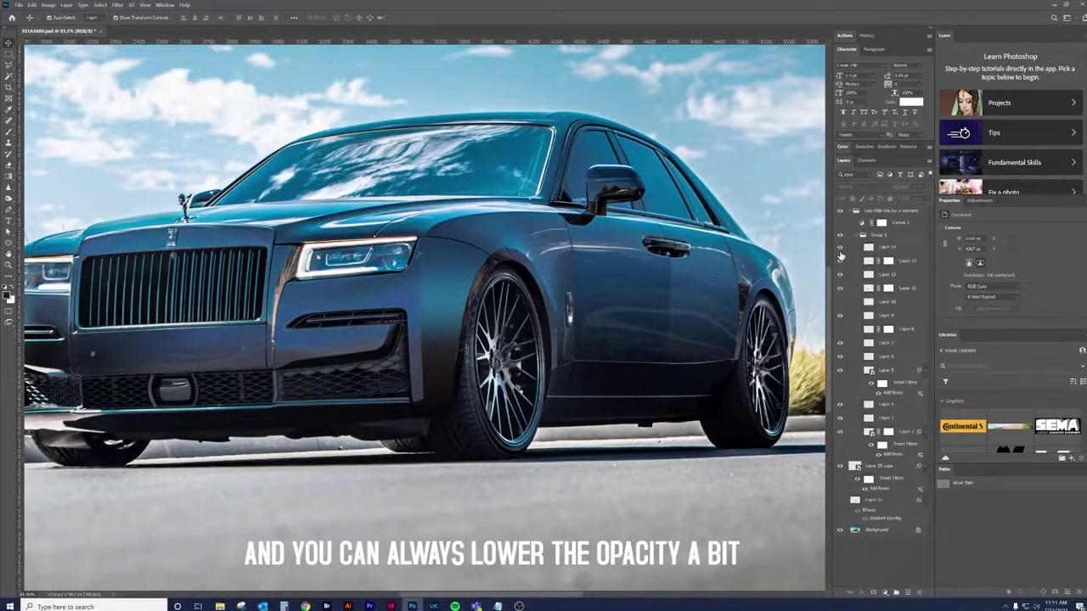
pyautogui.moveTo(554, 294); pyautogui.dragTo(589, 287)
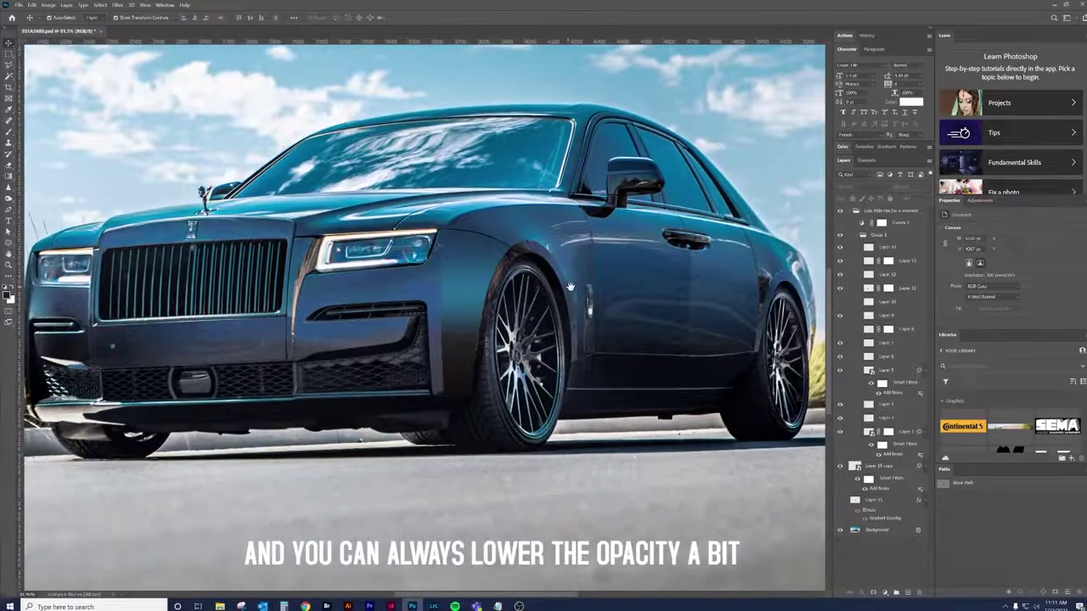
pyautogui.hotkey('ctrl', '0')
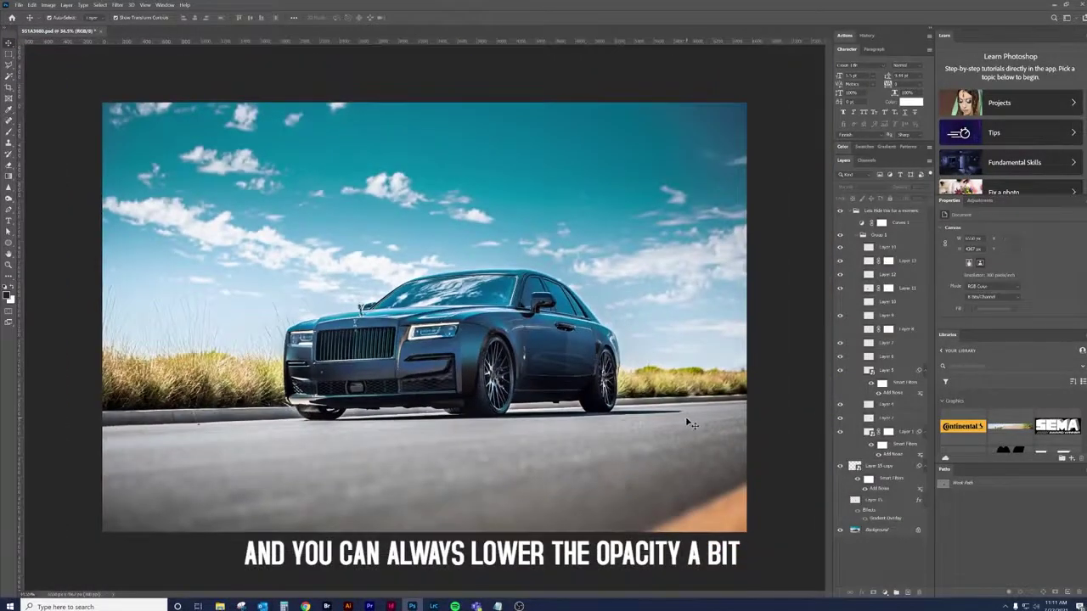
pyautogui.scroll(5, 455, 344)
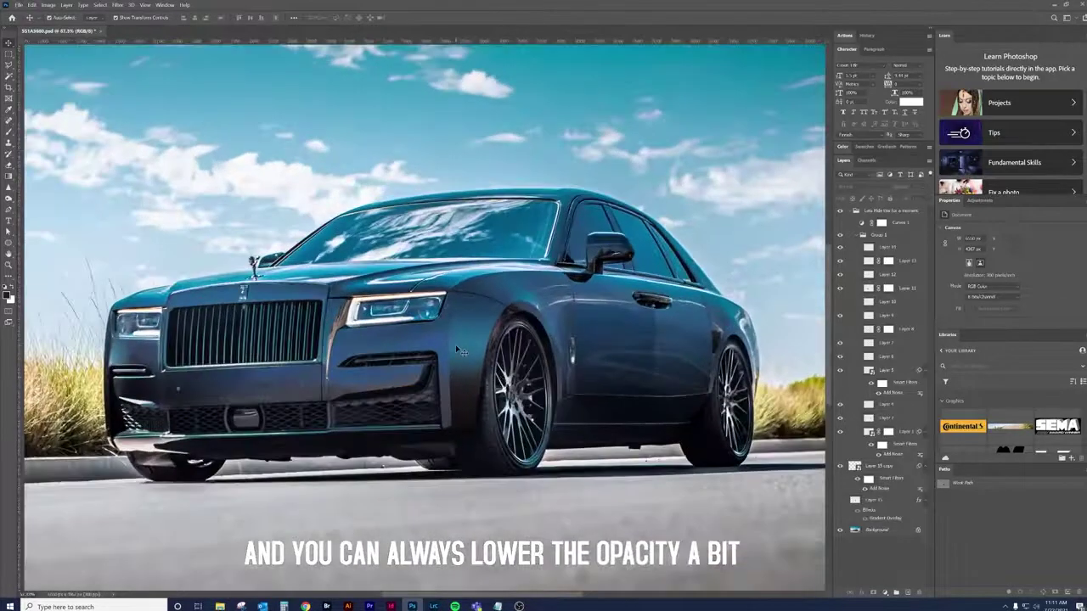
pyautogui.click(455, 344)
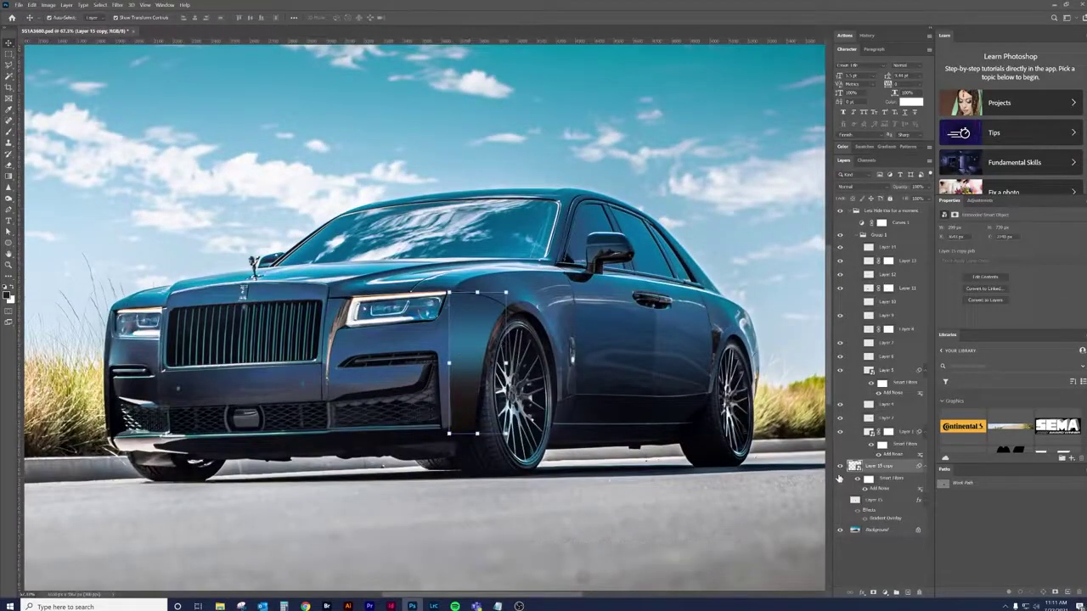
pyautogui.click(840, 467)
pyautogui.click(864, 595)
pyautogui.click(794, 438)
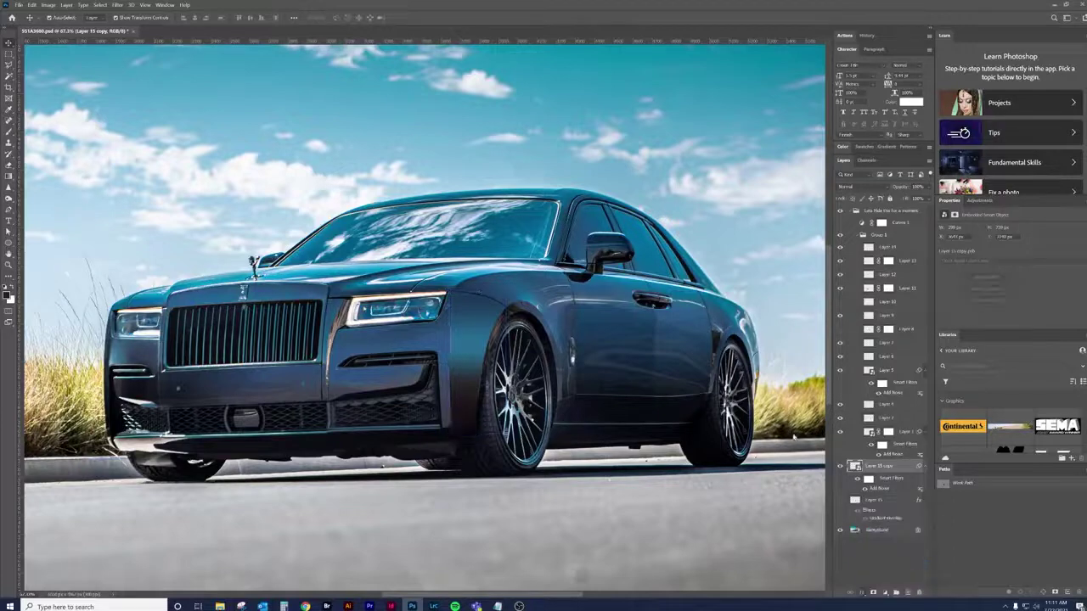
# Set the Gradient Overlay's 60% stop to a blue sampled from the car body and apply it.
pyautogui.moveTo(709, 117); pyautogui.dragTo(789, 103)
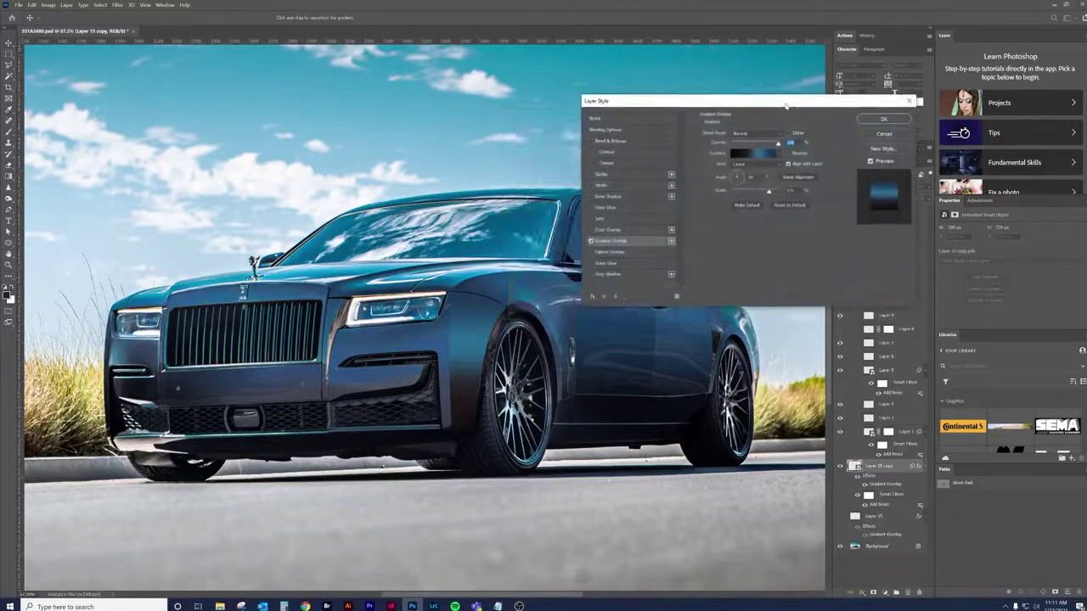
pyautogui.click(755, 152)
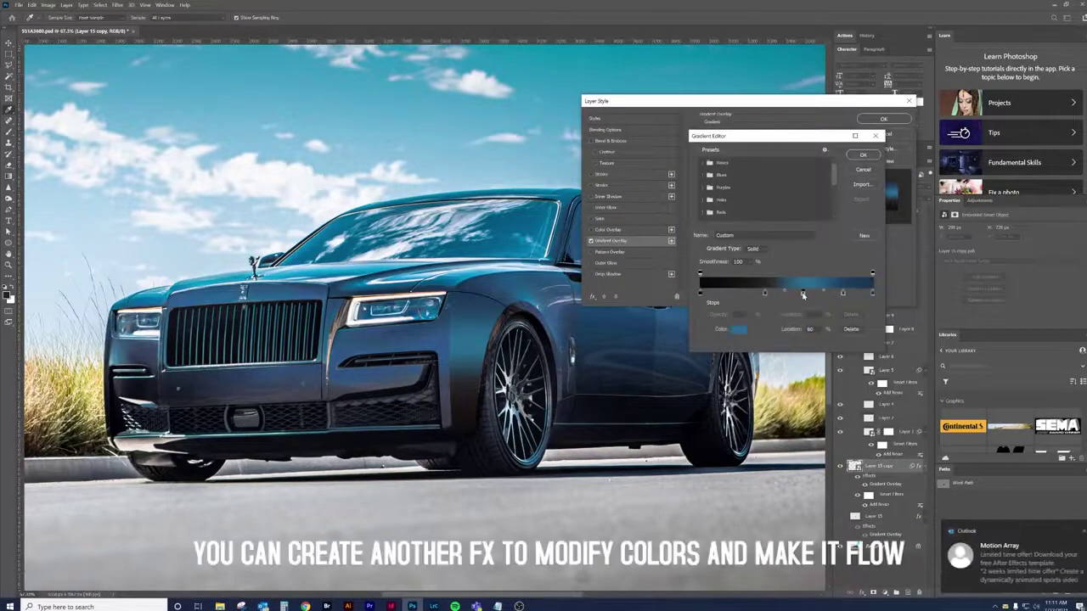
pyautogui.doubleClick(802, 293)
pyautogui.click(449, 339)
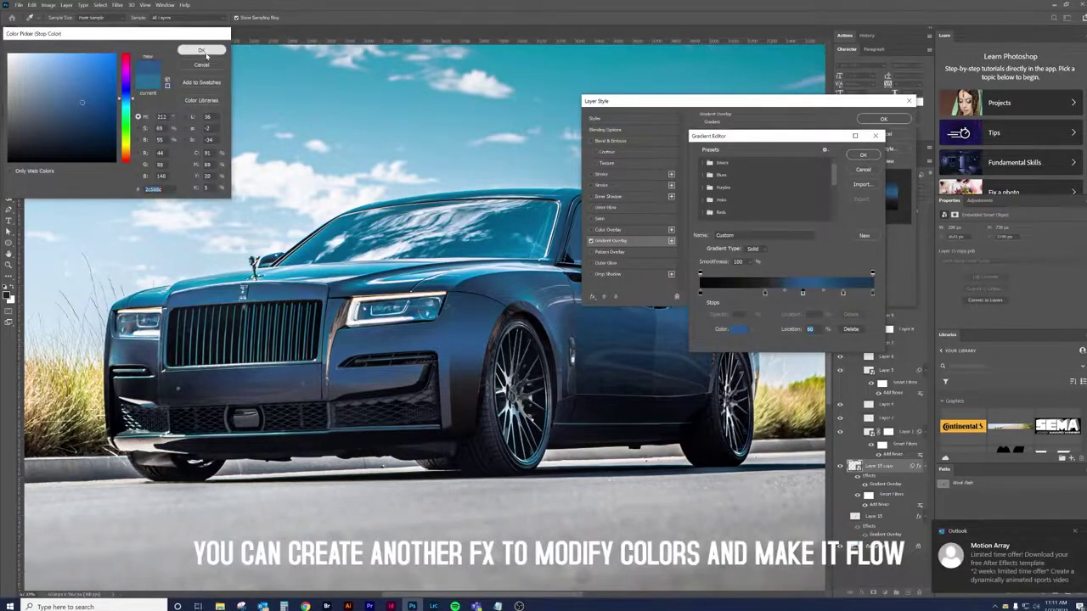
pyautogui.click(204, 50)
pyautogui.click(864, 155)
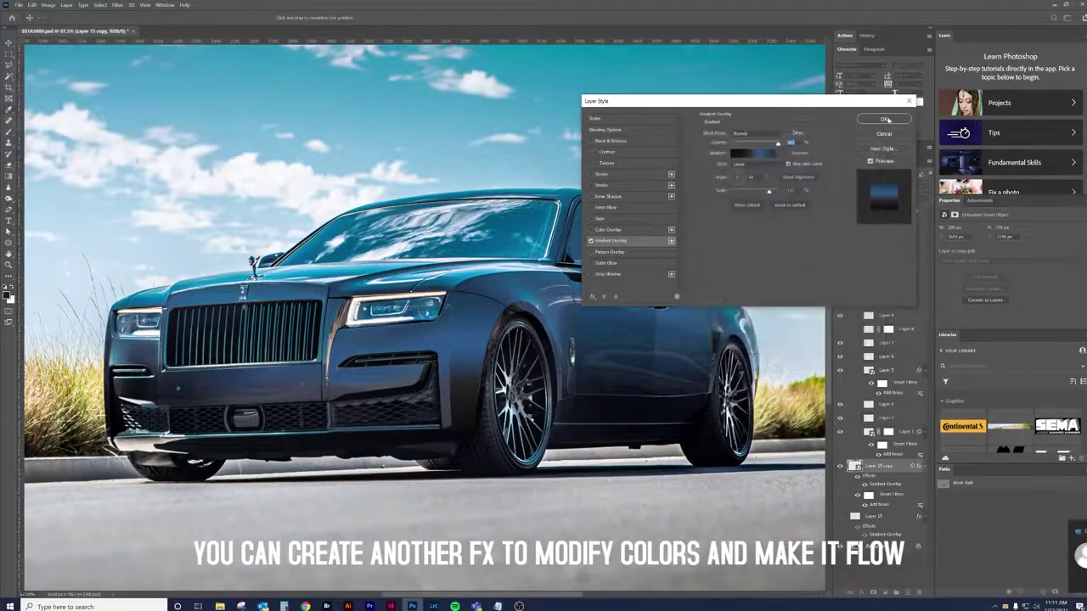
pyautogui.click(883, 119)
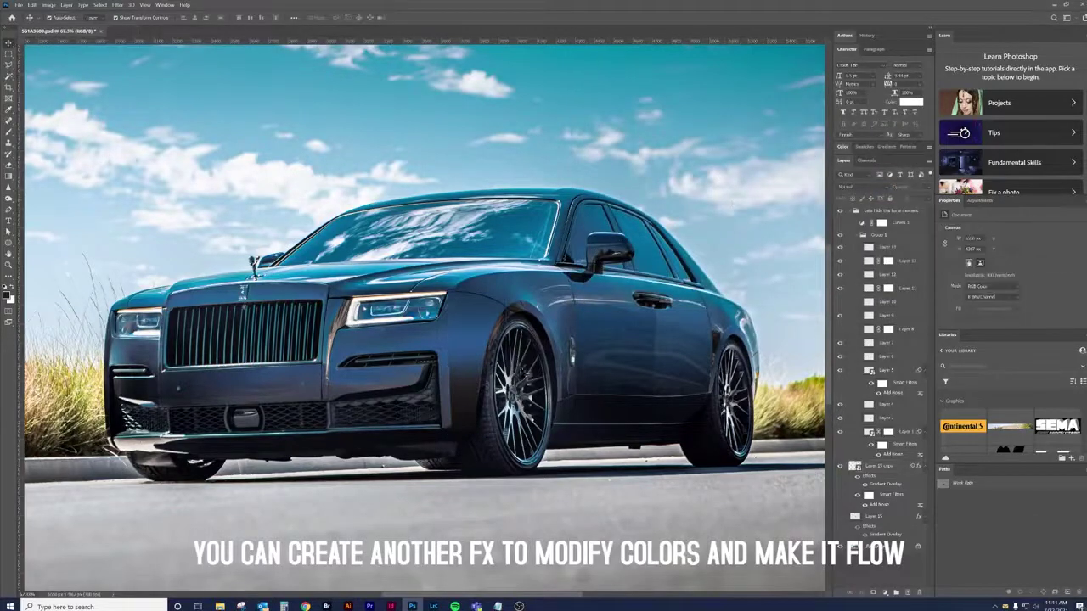
pyautogui.click(505, 345)
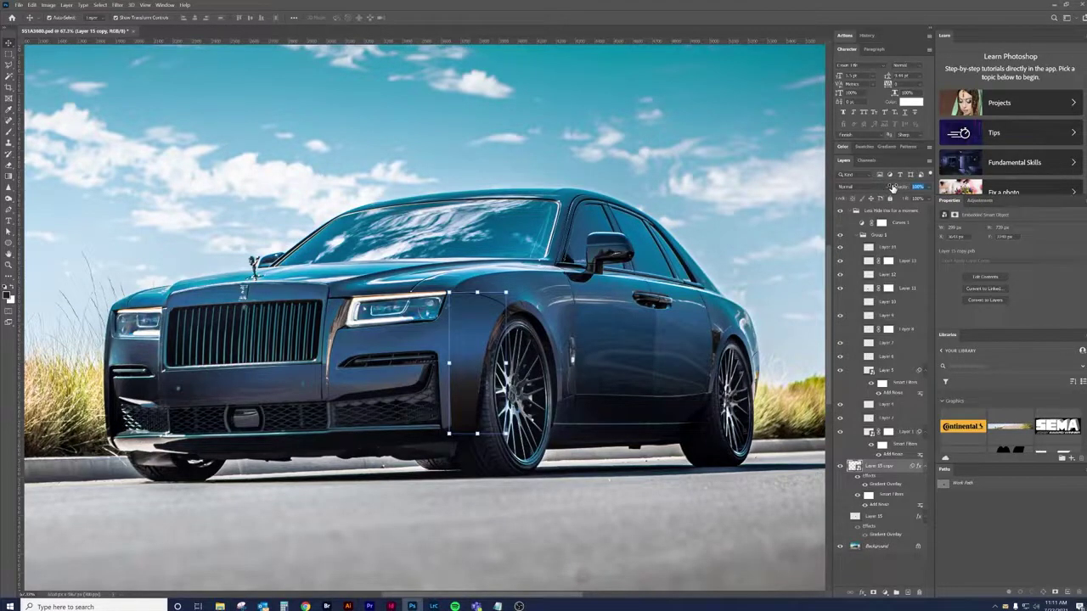
# Set Layer 15 copy to 80% opacity and fit the whole image on screen.
pyautogui.write('8')
pyautogui.press('Return')
pyautogui.click(789, 218)
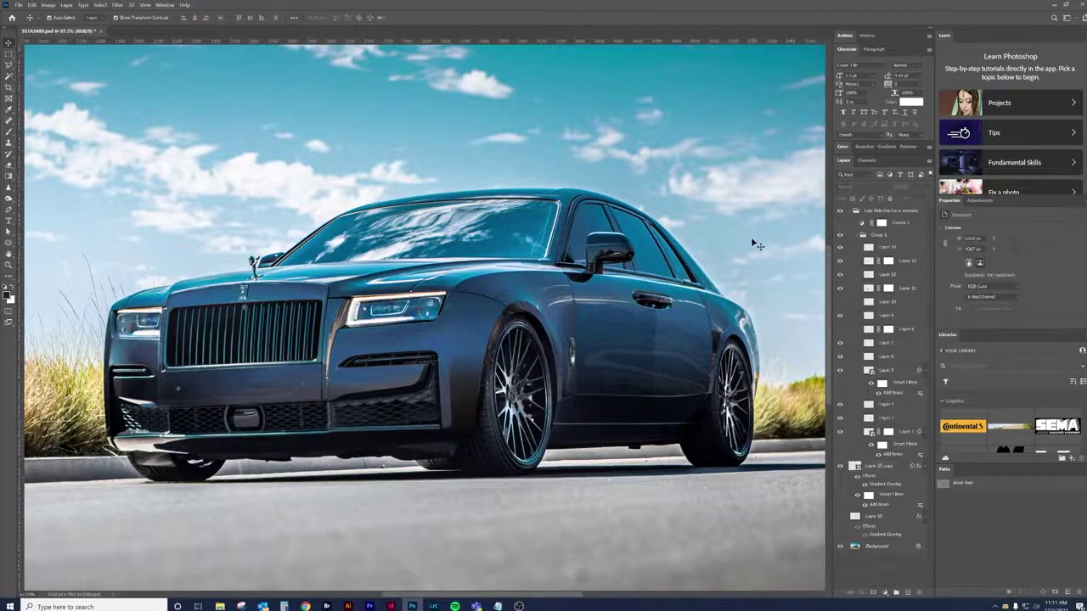
pyautogui.hotkey('ctrl', '0')
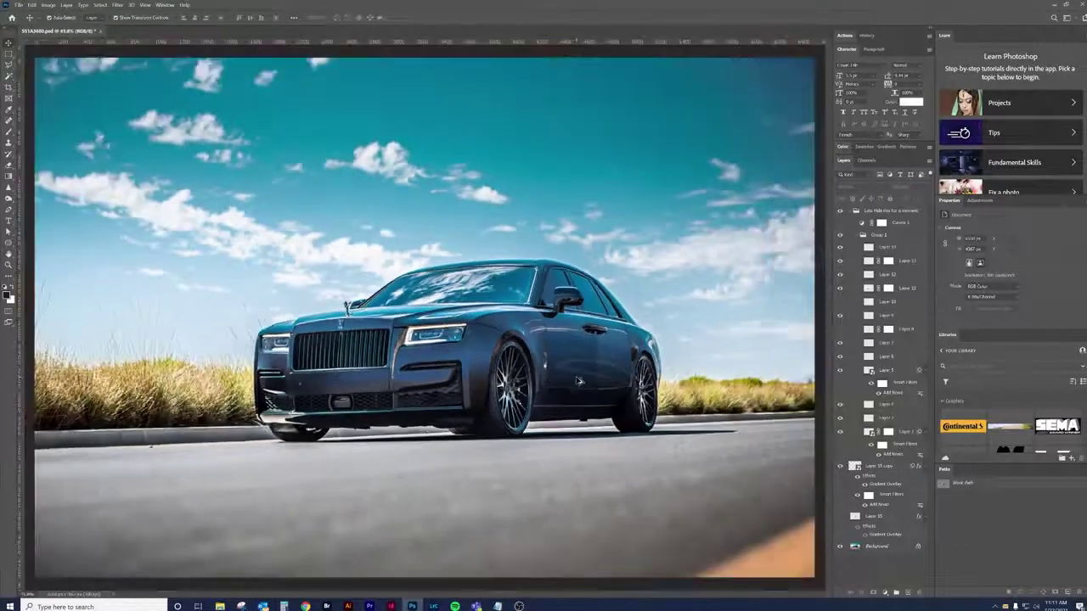
# Toggle the side and grille panel layers to compare, then collapse Group 1.
pyautogui.click(840, 329)
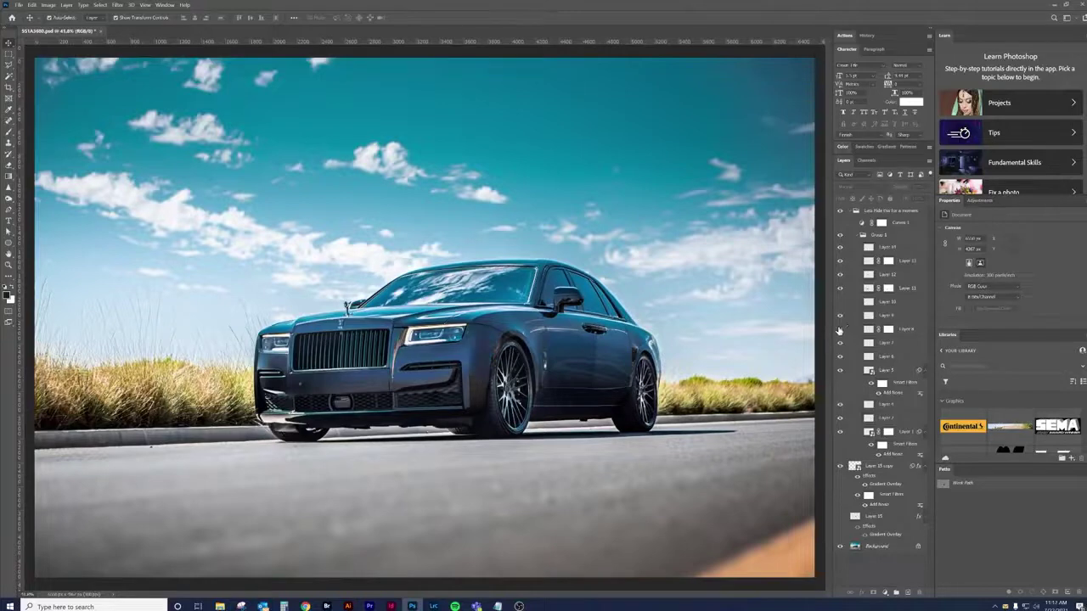
pyautogui.click(840, 316)
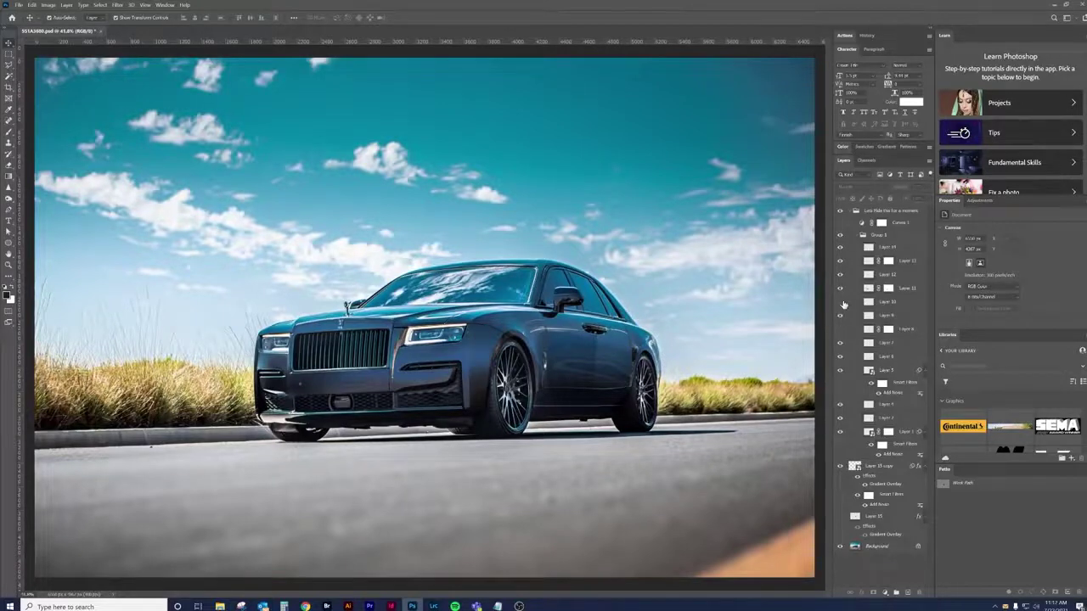
pyautogui.click(841, 303)
pyautogui.click(840, 303)
pyautogui.click(859, 235)
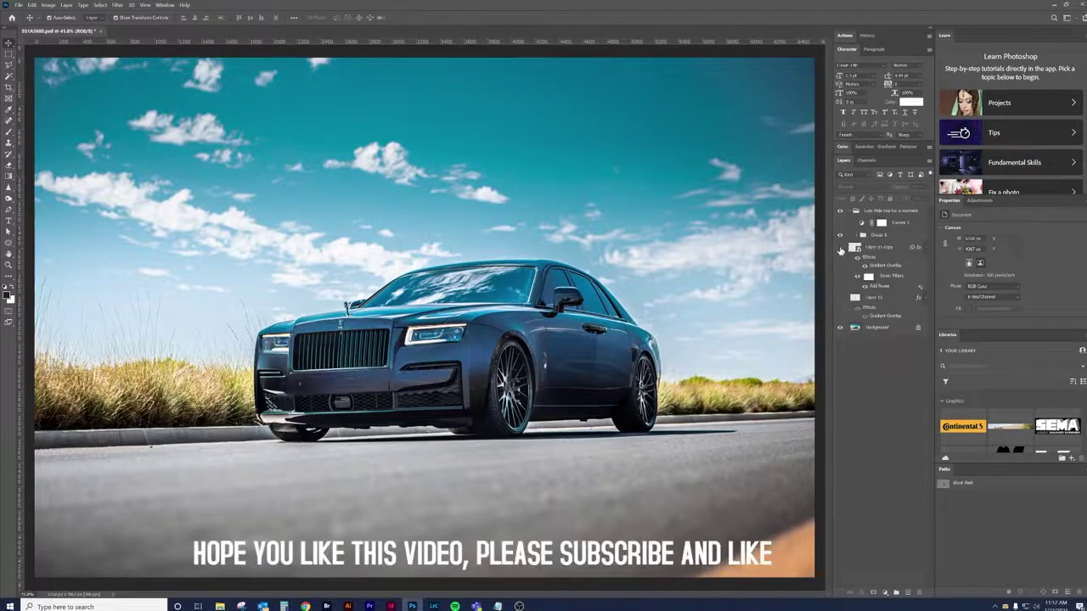
pyautogui.click(841, 236)
pyautogui.click(842, 237)
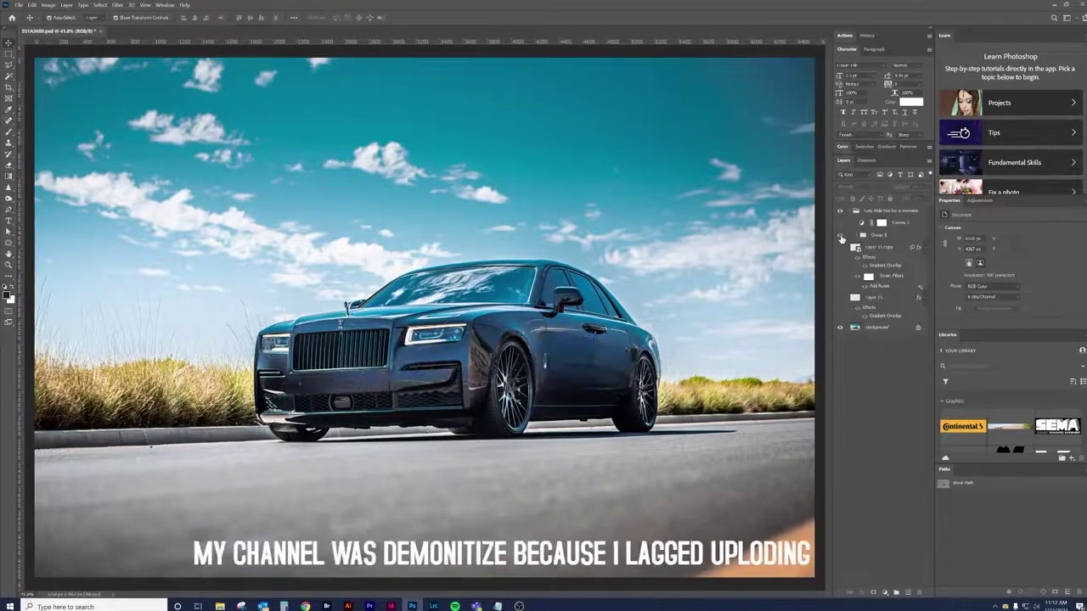
pyautogui.click(859, 235)
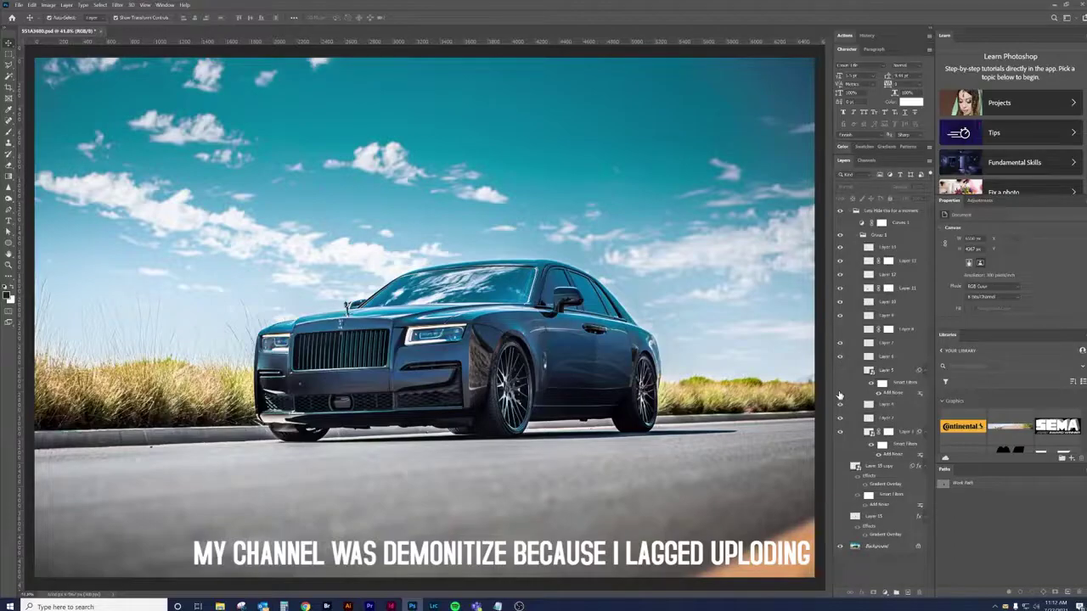